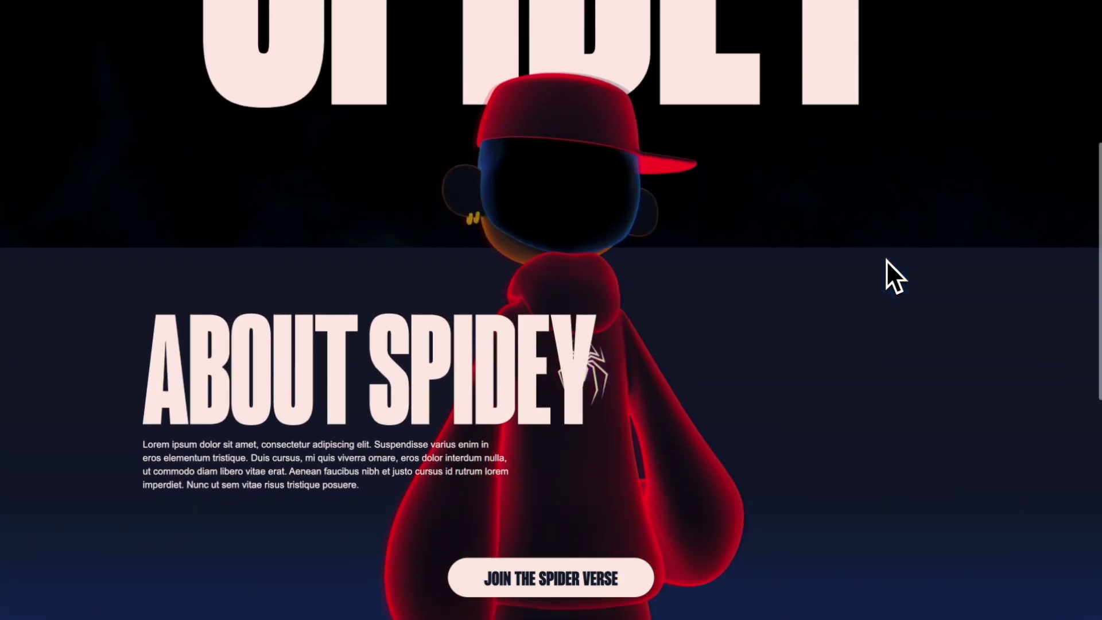
pyautogui.scroll(3, 886, 260)
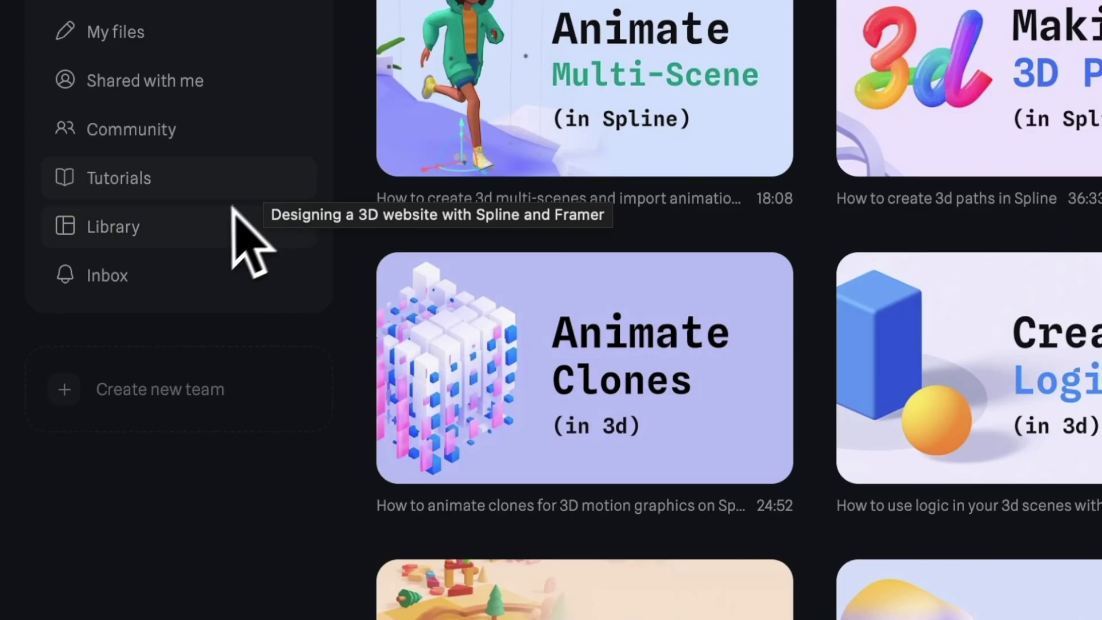
# Step: Open the Dark Spidey scene from Spline's Character library
pyautogui.click(224, 225)
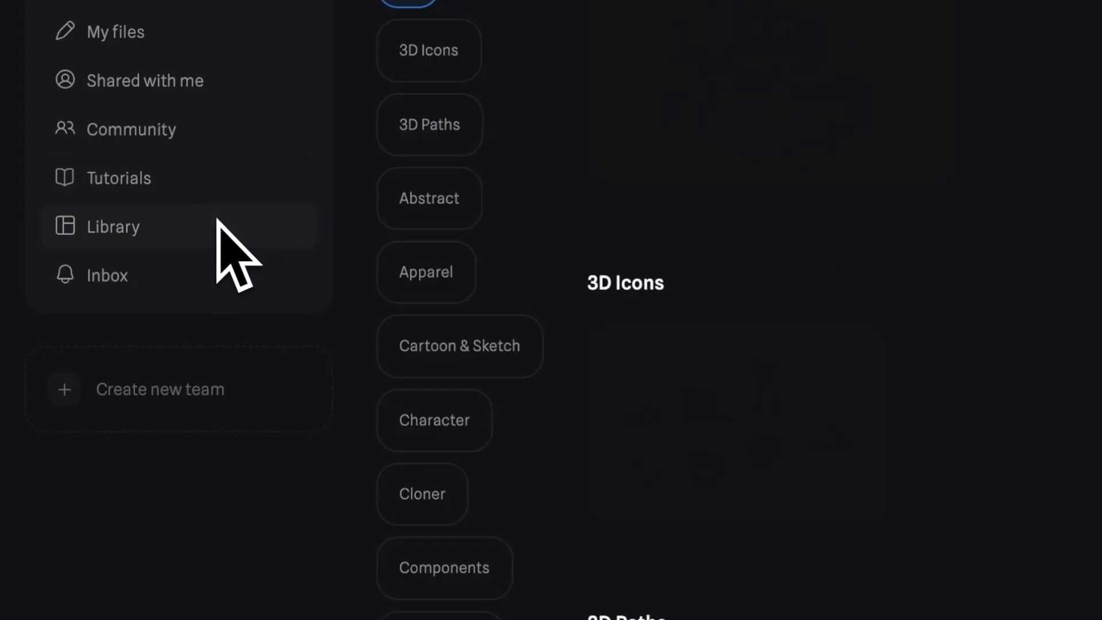
pyautogui.click(449, 442)
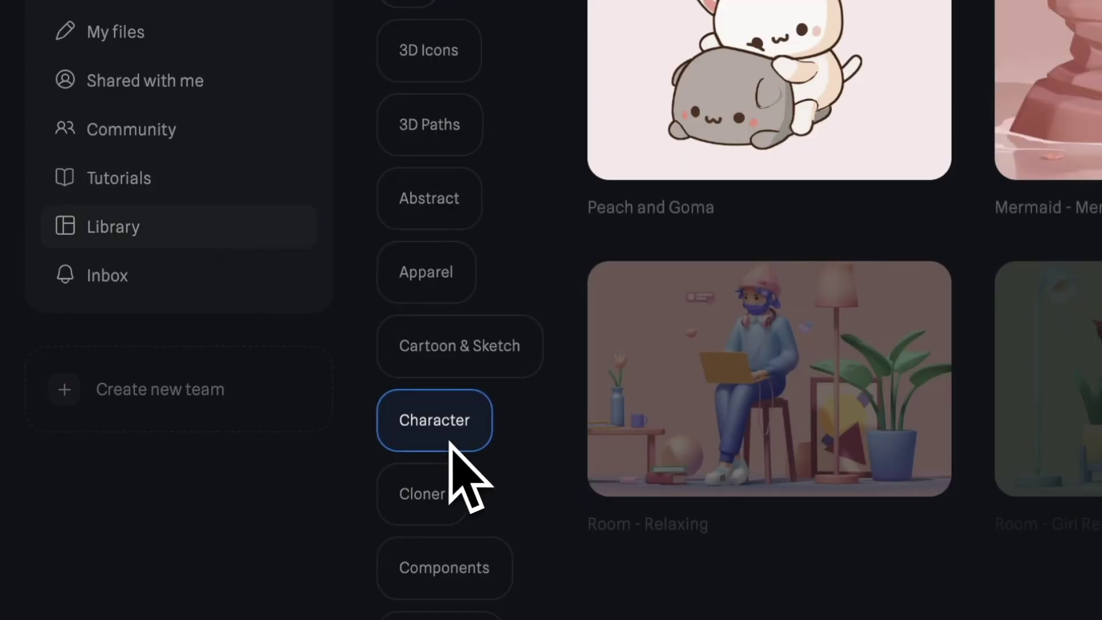
pyautogui.scroll(-8, 549, 466)
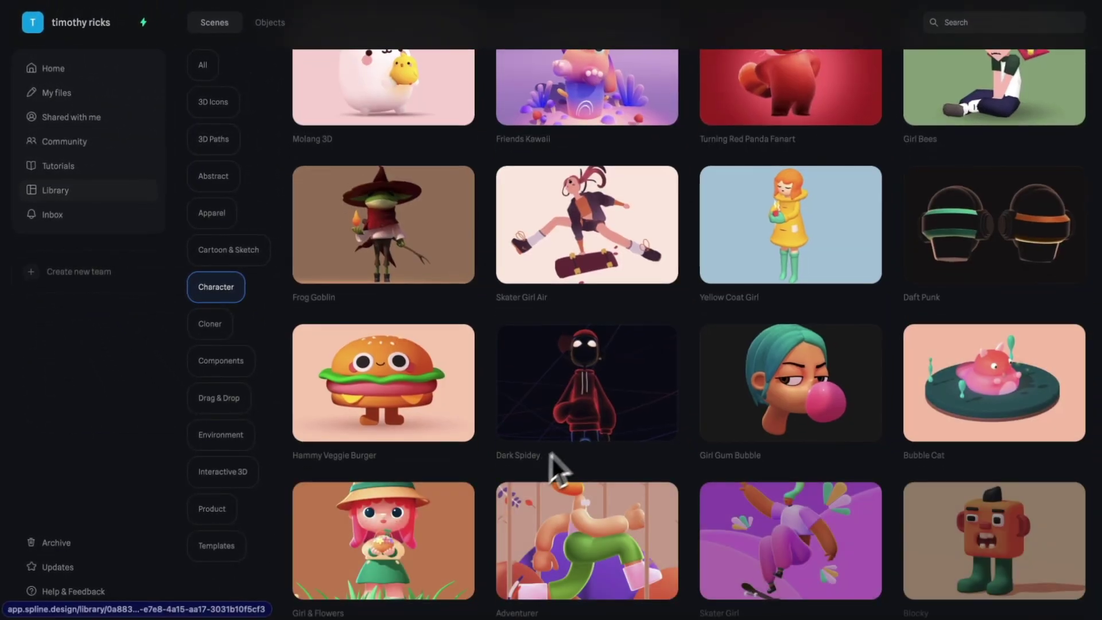
pyautogui.click(589, 362)
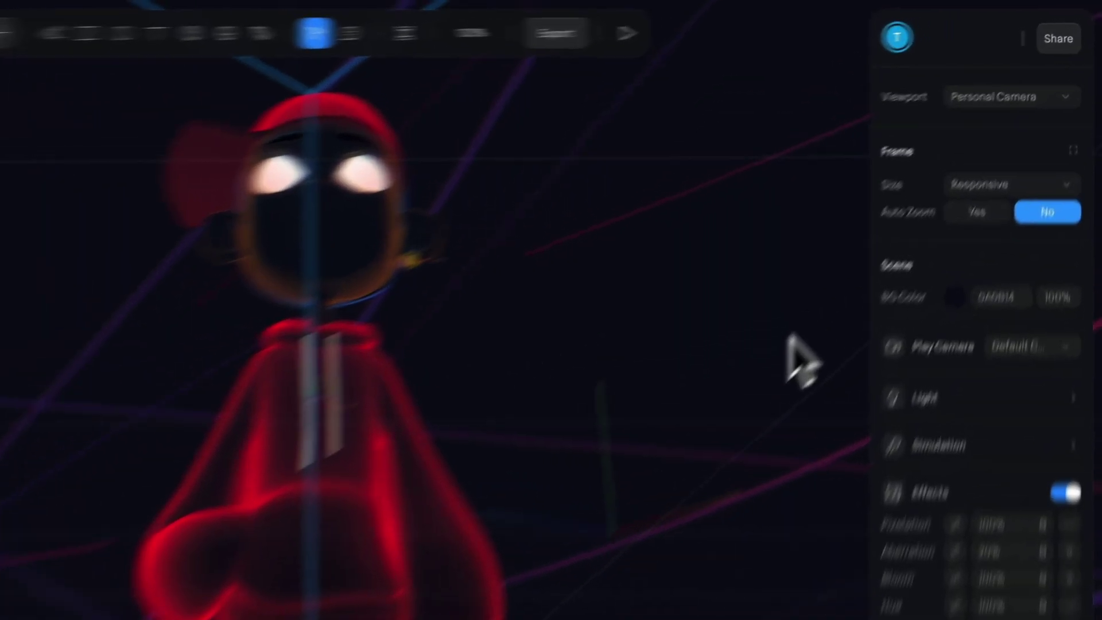
# Step: Turn on Auto Zoom and preview the scene resized to 1384 × 278
pyautogui.click(973, 217)
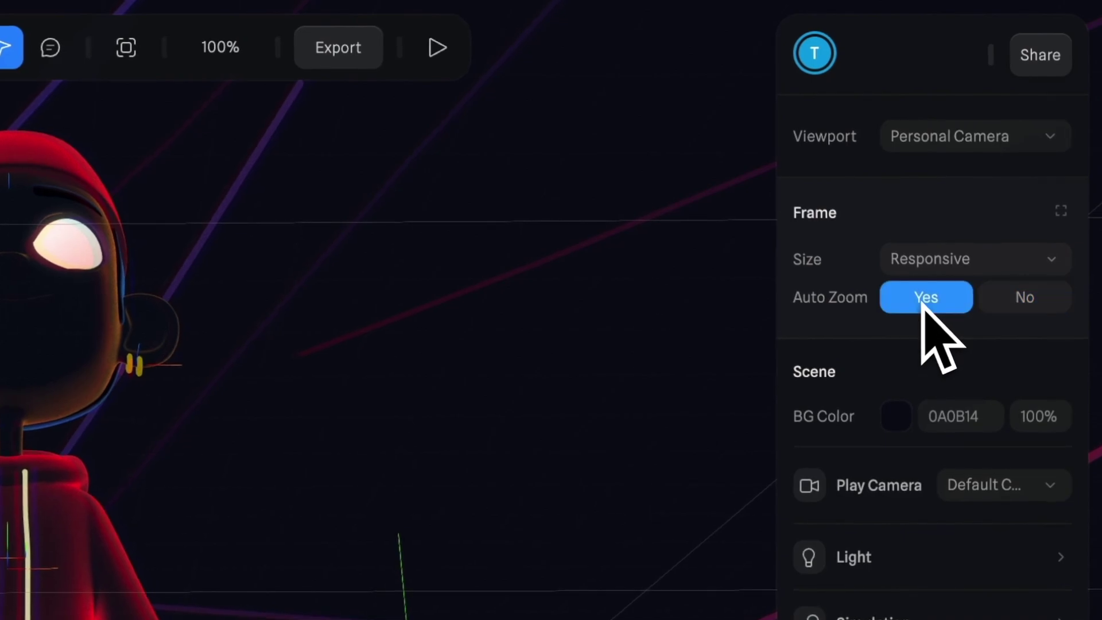
pyautogui.click(437, 47)
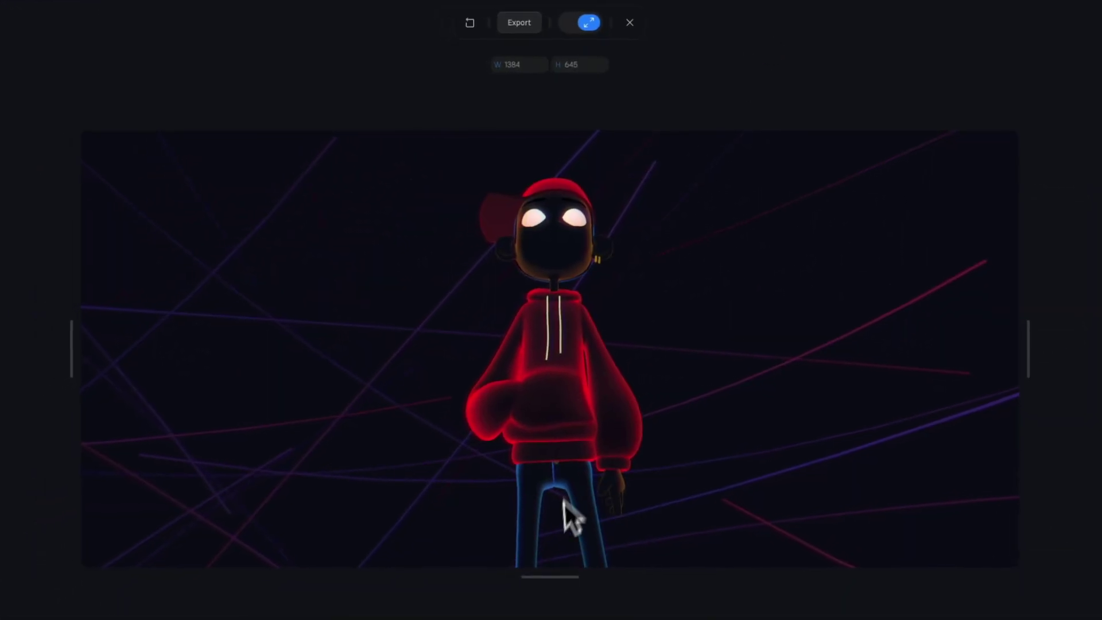
pyautogui.moveTo(556, 485); pyautogui.dragTo(559, 444)
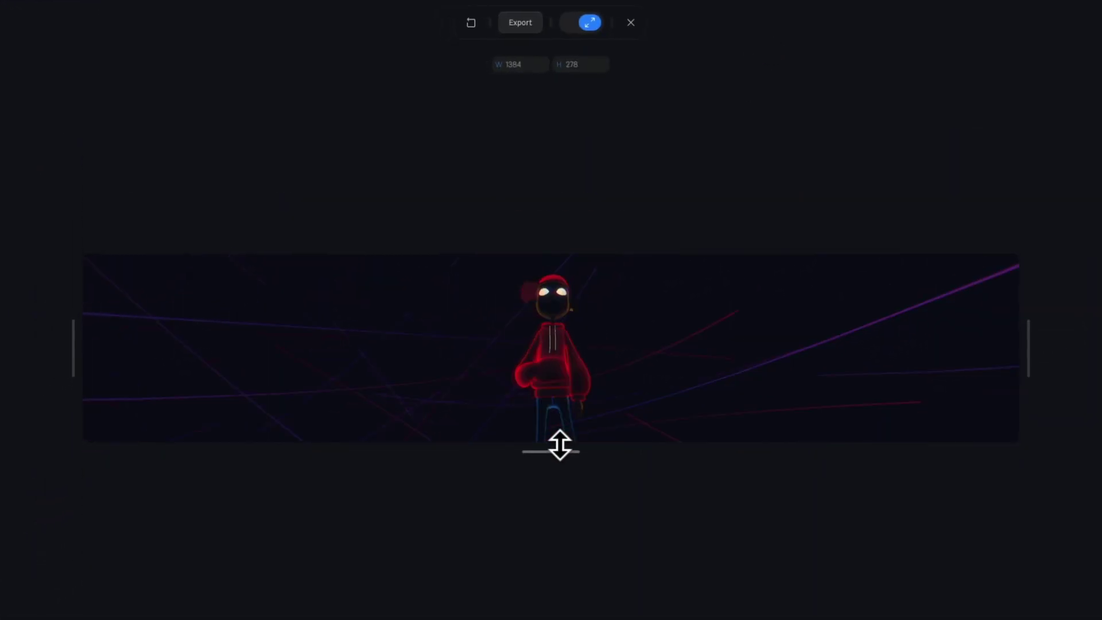
# Step: Close the preview and group Spider-Man's cap through earrings parts into a group named 'head'
pyautogui.click(630, 23)
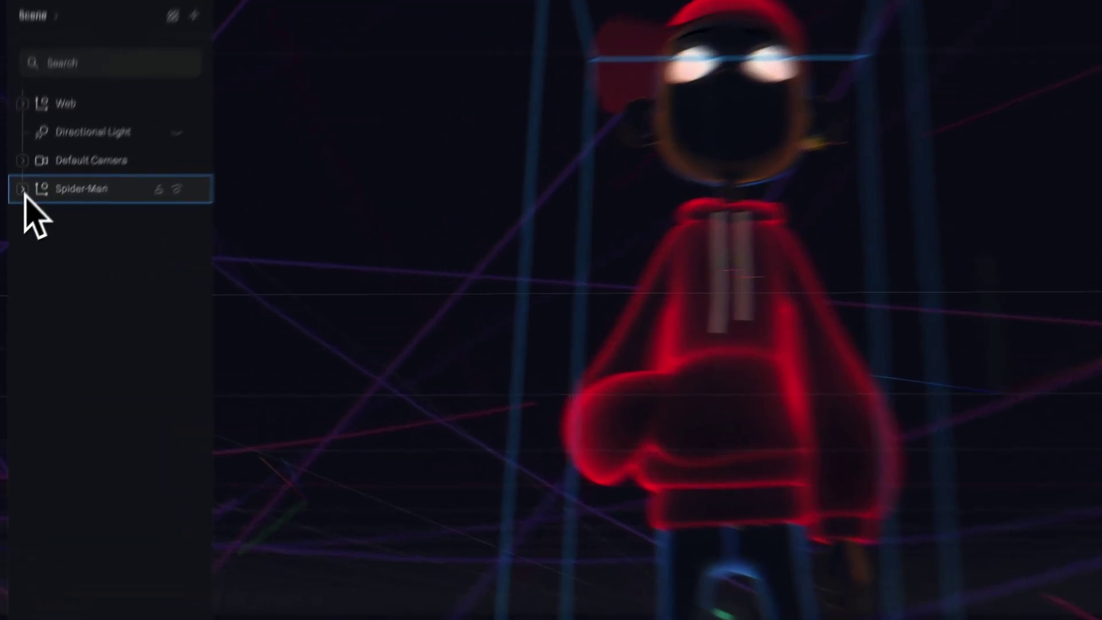
pyautogui.click(18, 219)
pyautogui.click(183, 228)
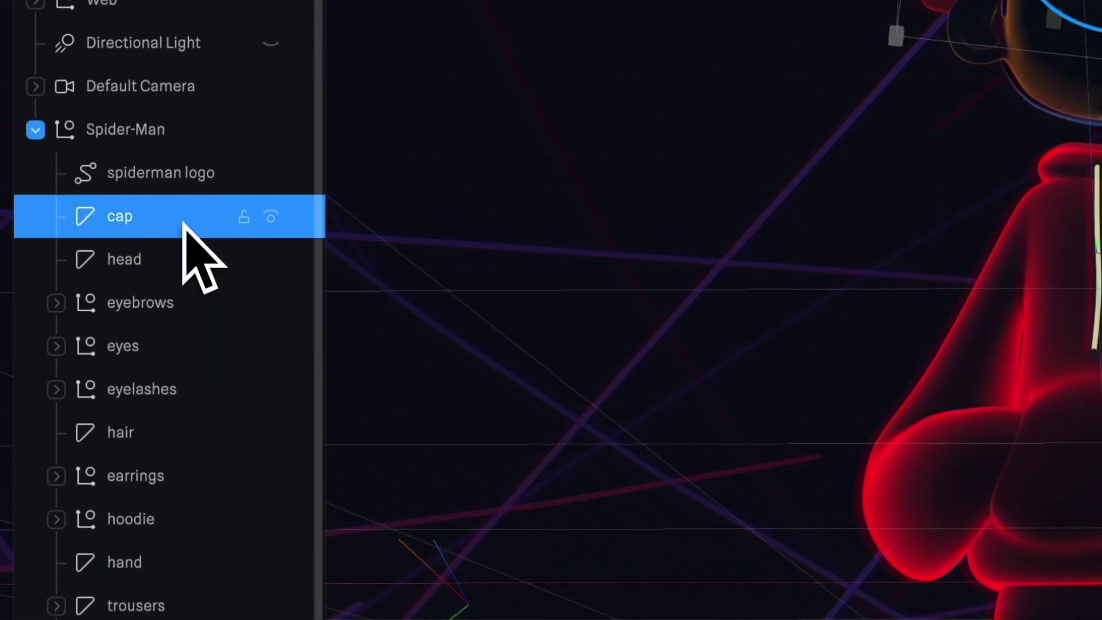
pyautogui.keyDown('shift'); pyautogui.click(169, 484); pyautogui.keyUp('shift')
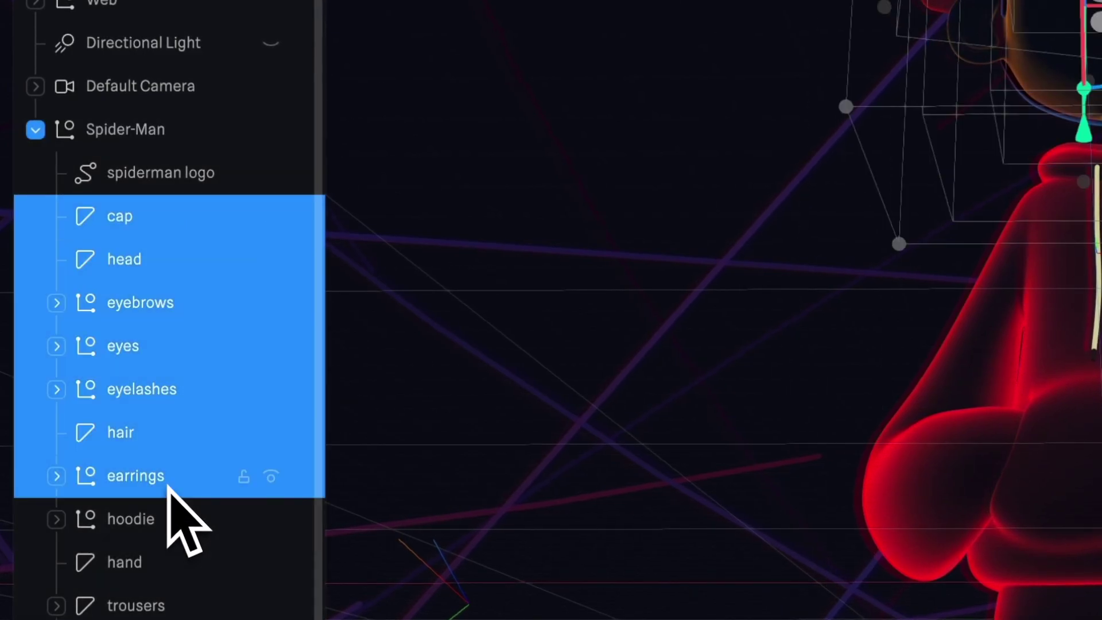
pyautogui.hotkey('ctrl', 'g')
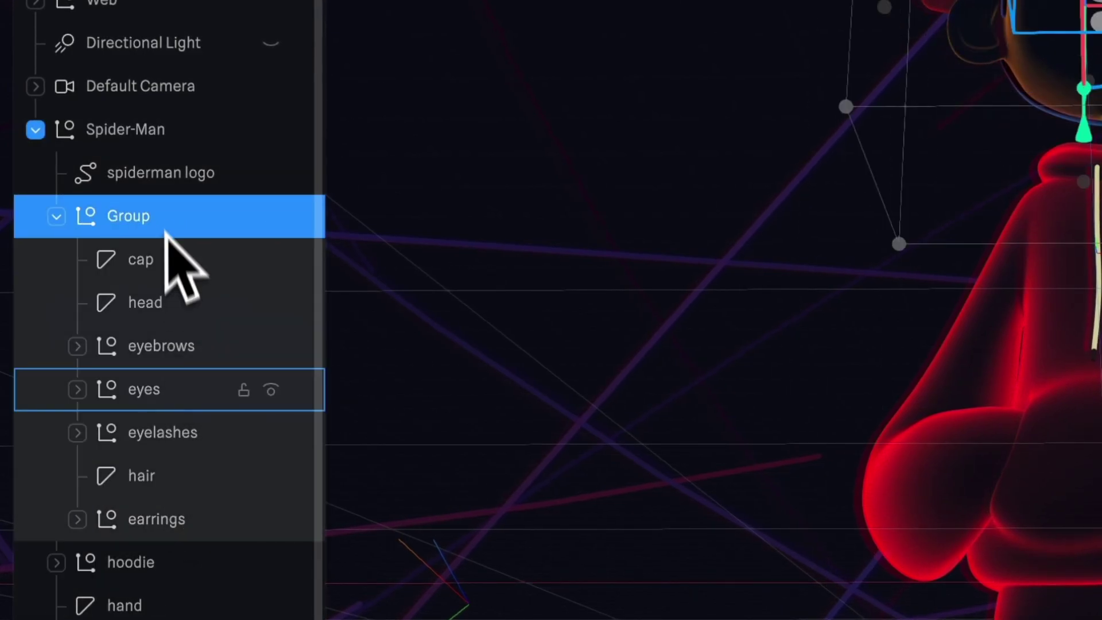
pyautogui.doubleClick(138, 221)
pyautogui.write('head')
pyautogui.press('Return')
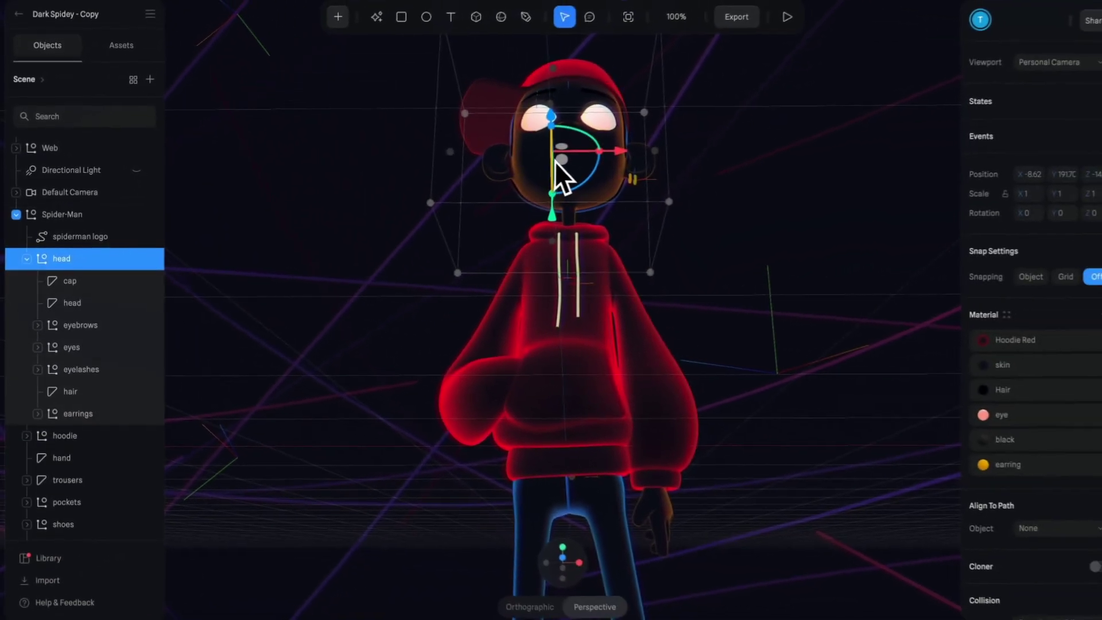
# Step: Place the head group's pivot at the neck base, around X -0.41, Y 134.5, Z -10.72
pyautogui.moveTo(552, 162); pyautogui.dragTo(540, 143)
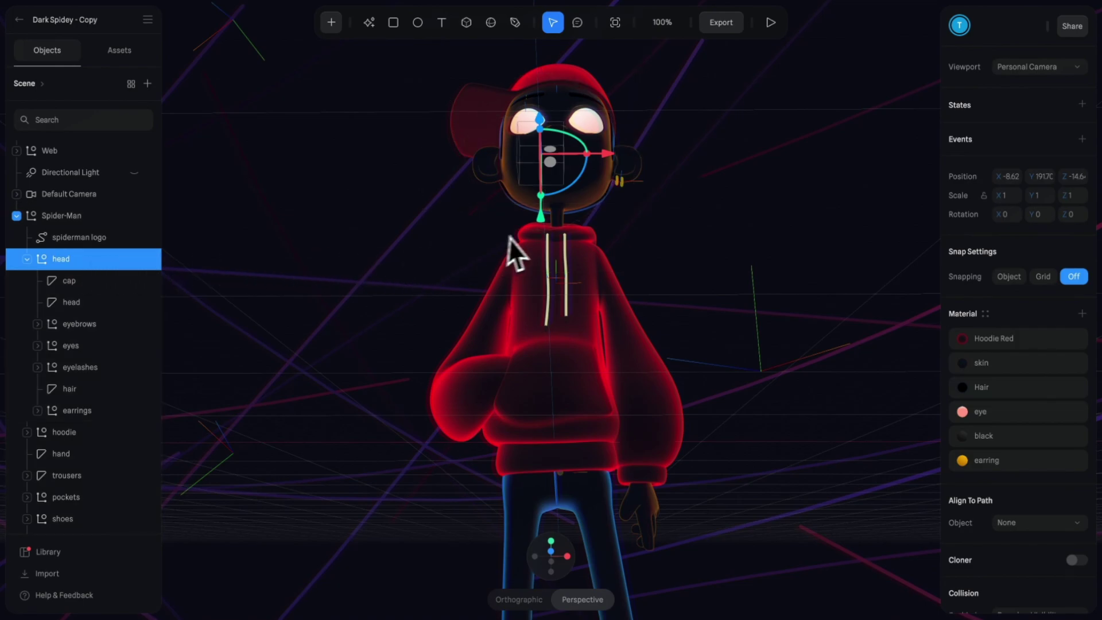
pyautogui.moveTo(540, 223); pyautogui.dragTo(530, 298)
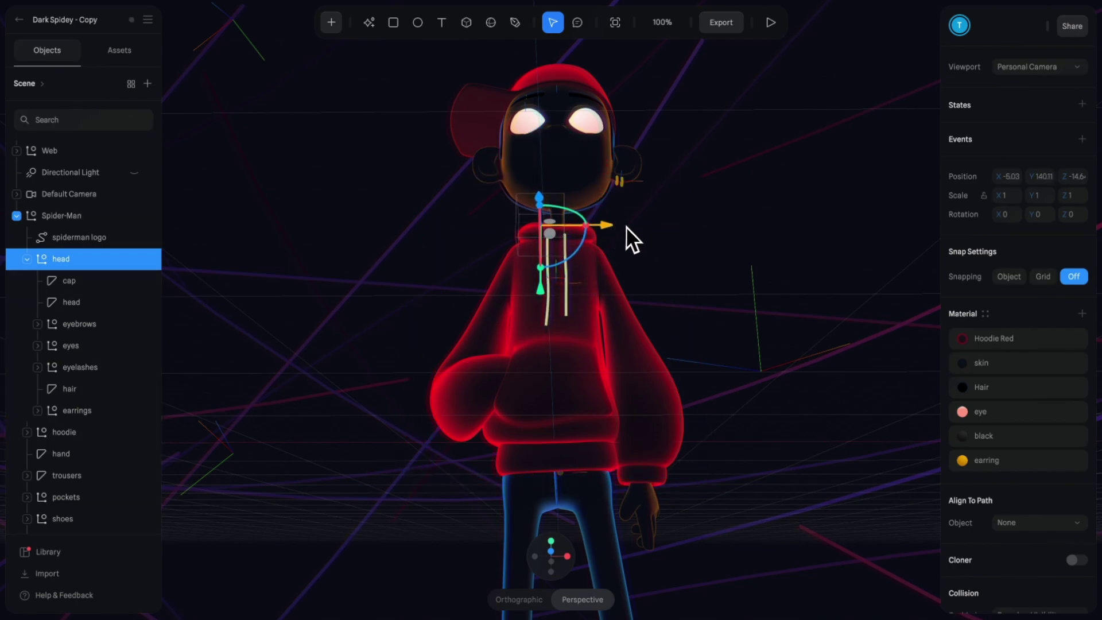
pyautogui.moveTo(626, 226); pyautogui.dragTo(705, 259)
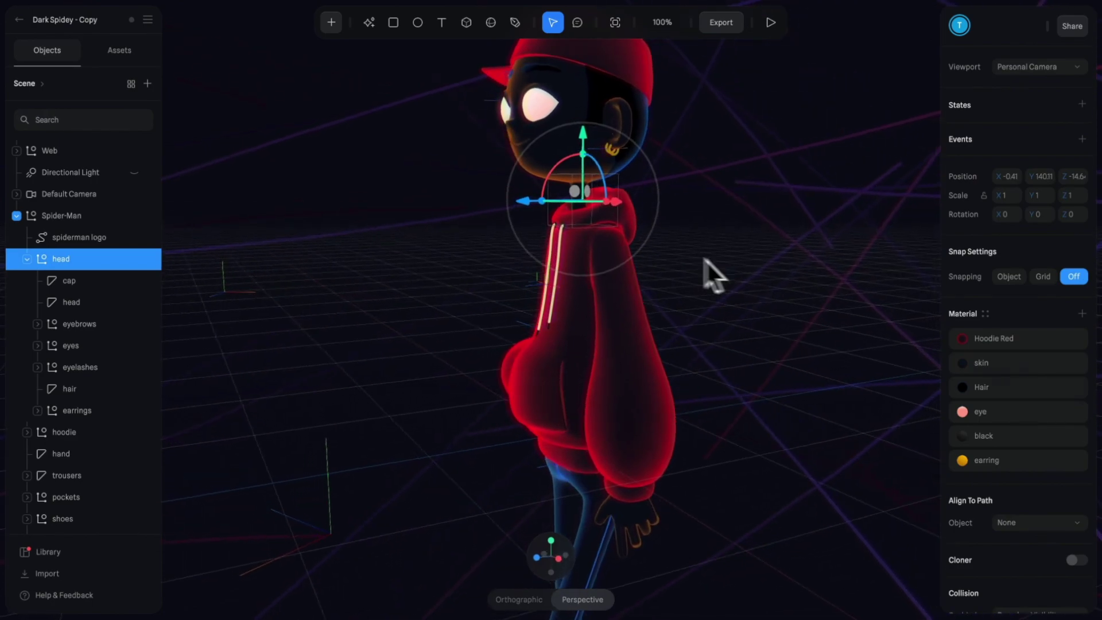
pyautogui.moveTo(534, 209)
pyautogui.mouseDown()
pyautogui.moveTo(509, 205)
pyautogui.moveTo(520, 204)
pyautogui.mouseUp()
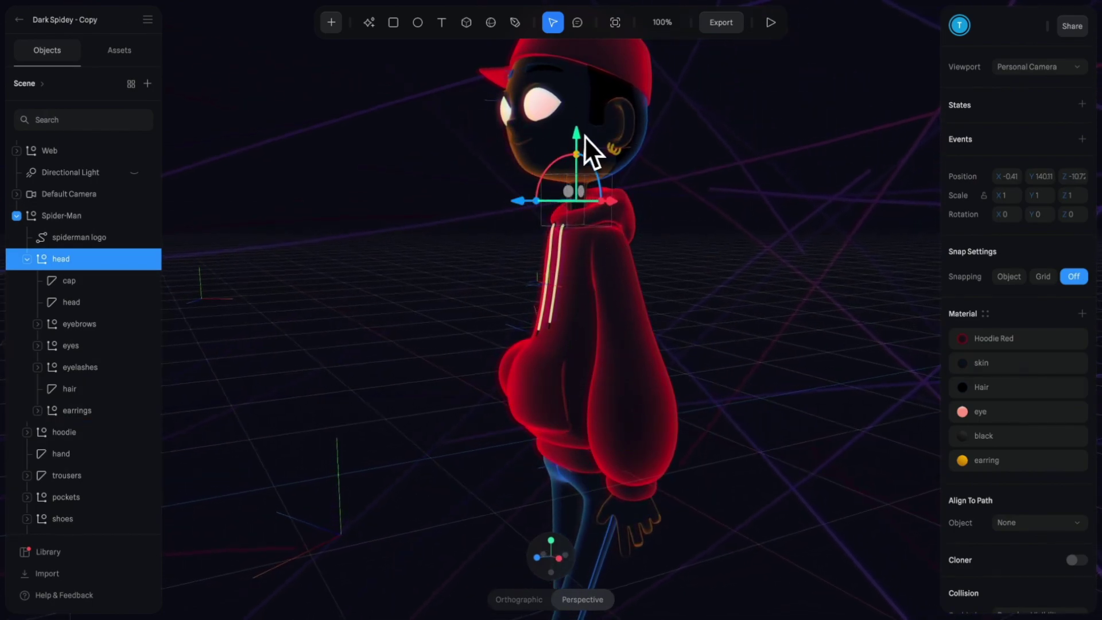
pyautogui.moveTo(578, 135); pyautogui.dragTo(577, 146)
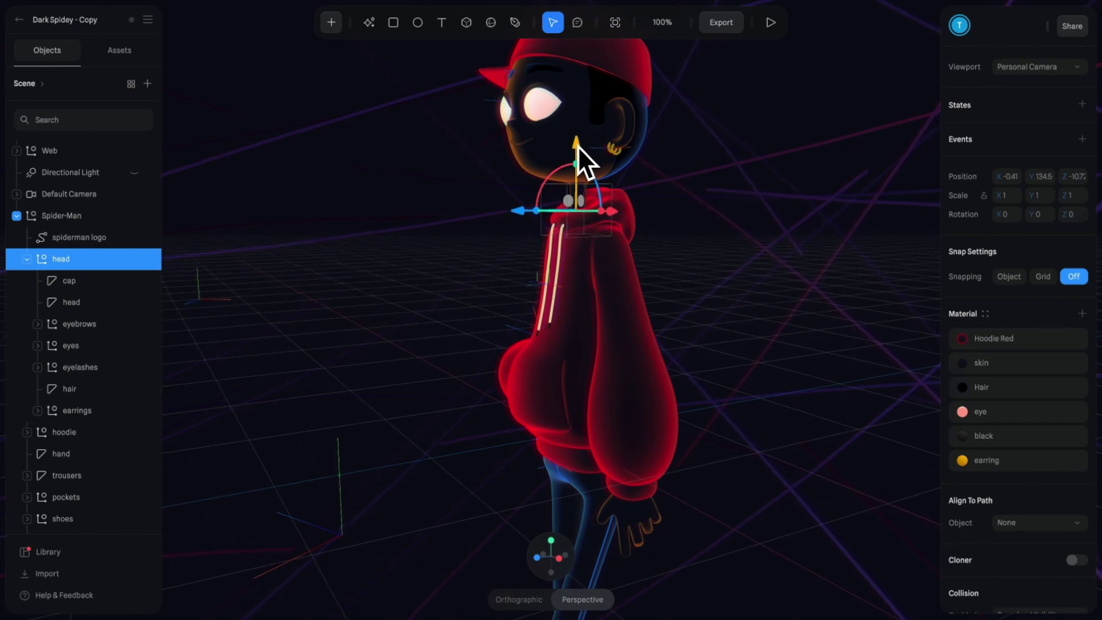
pyautogui.click(76, 219)
# Step: Test-tilt the head and undo it, then delete the Web background object
pyautogui.click(67, 264)
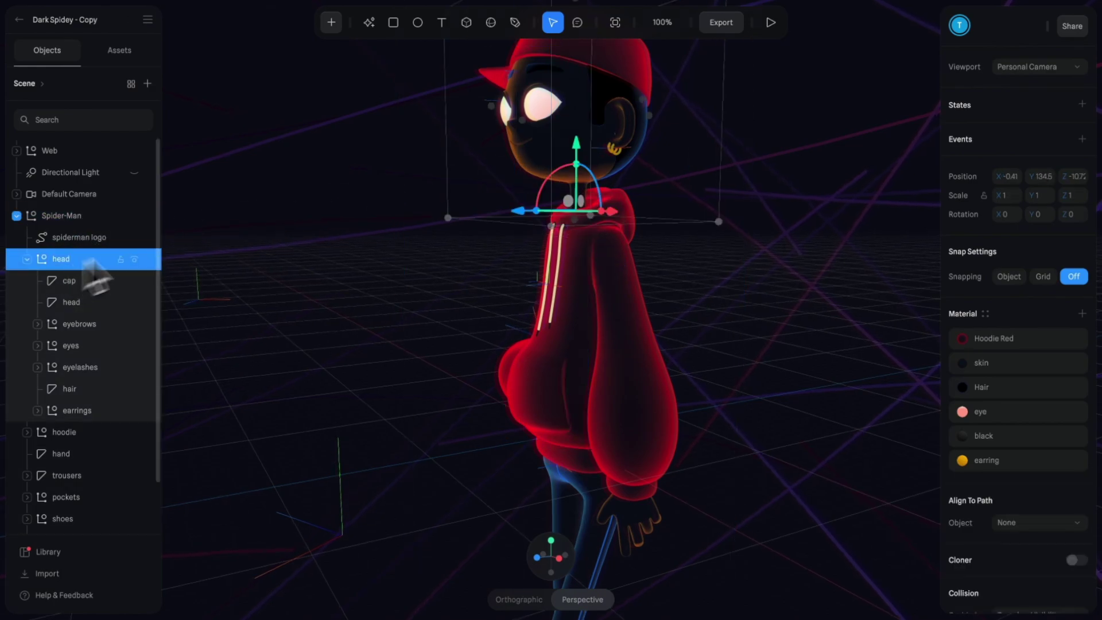
pyautogui.moveTo(555, 173); pyautogui.dragTo(530, 180)
pyautogui.hotkey('ctrl', 'z')
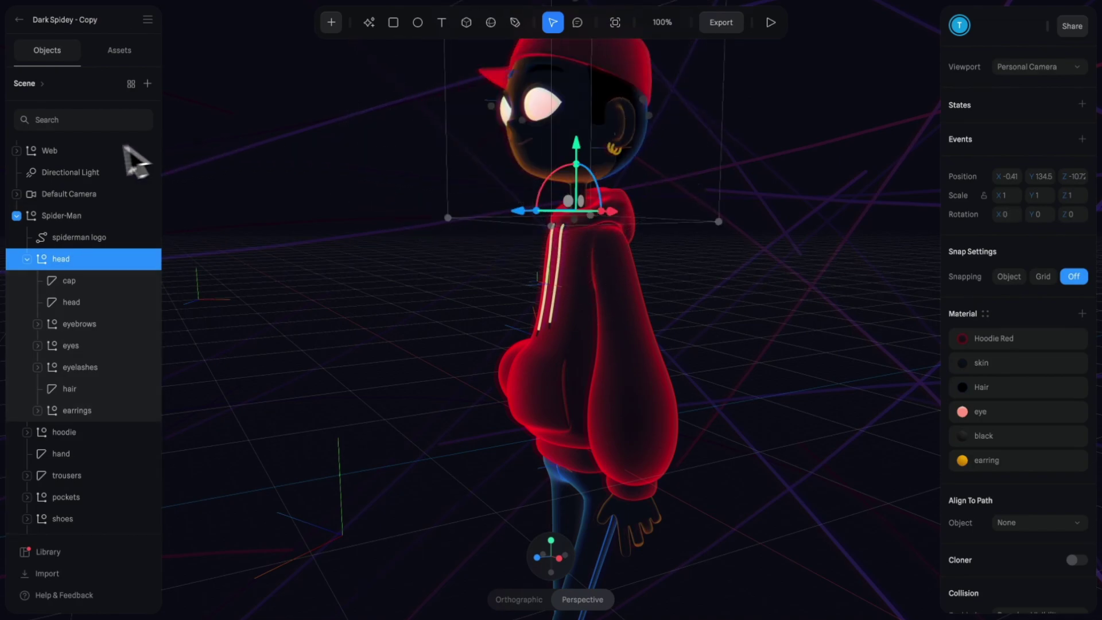
pyautogui.click(57, 152)
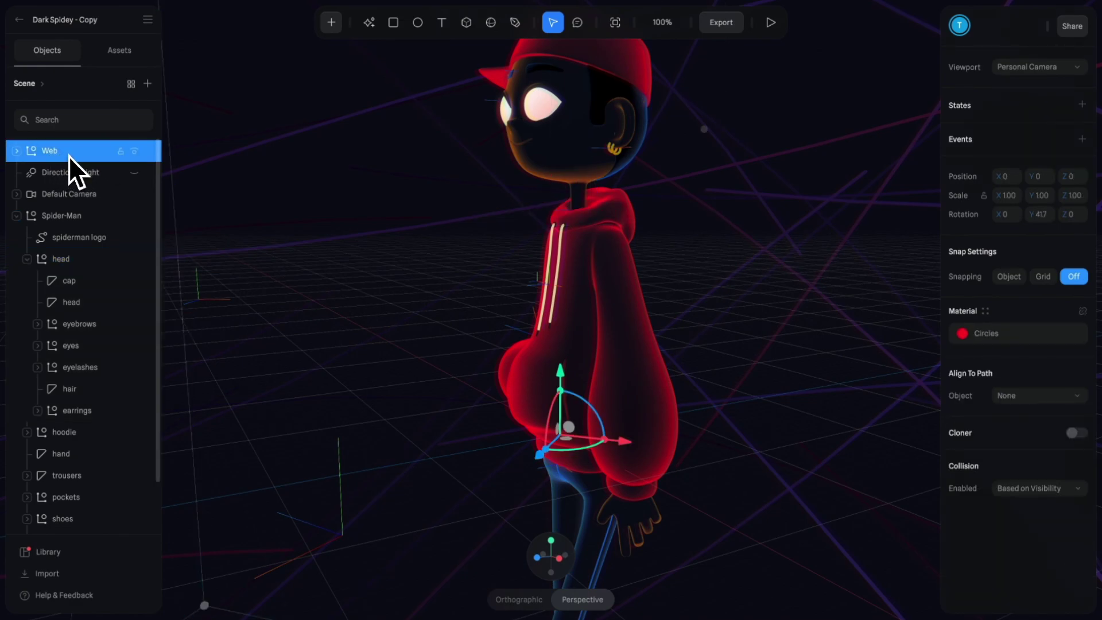
pyautogui.press('Delete')
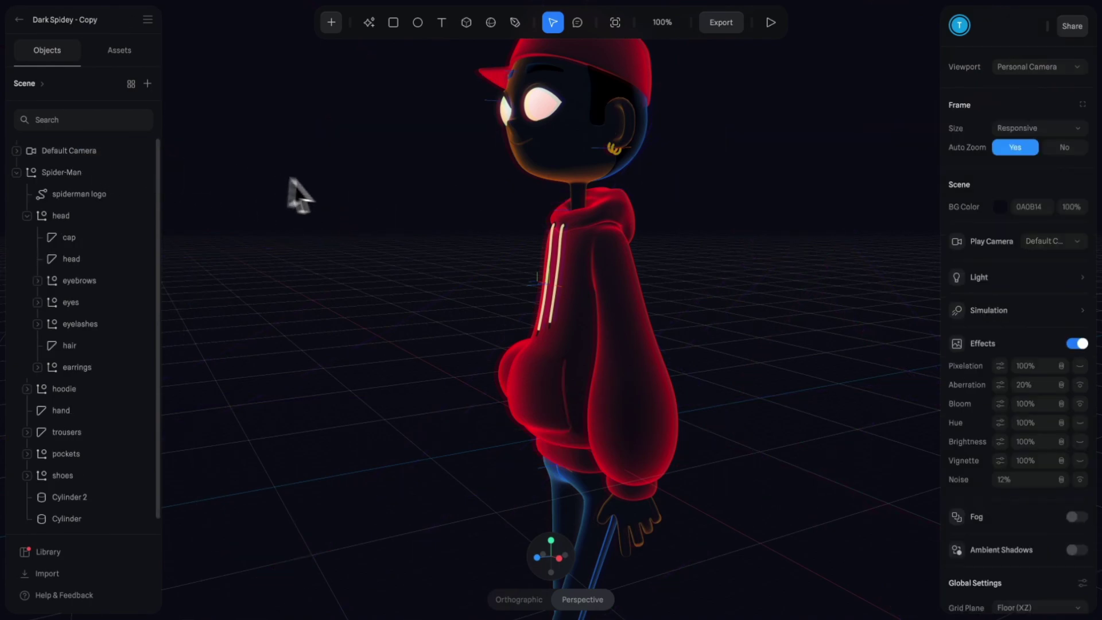
# Step: Republish the public URL with no logo, transparent background, and orbit, pan, zoom disabled
pyautogui.click(722, 30)
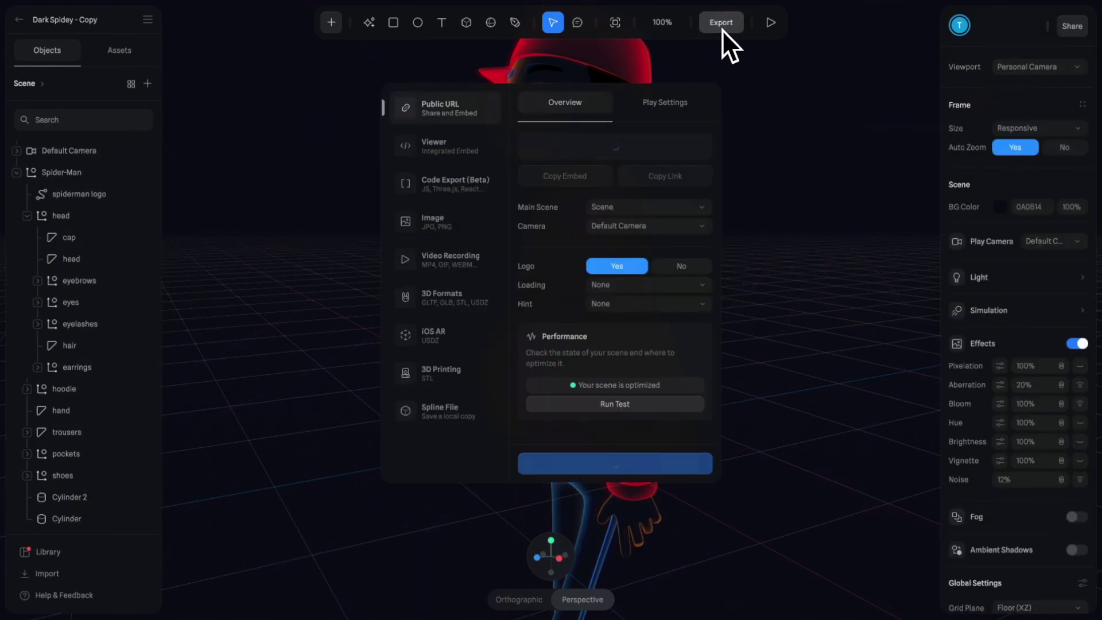
pyautogui.click(666, 104)
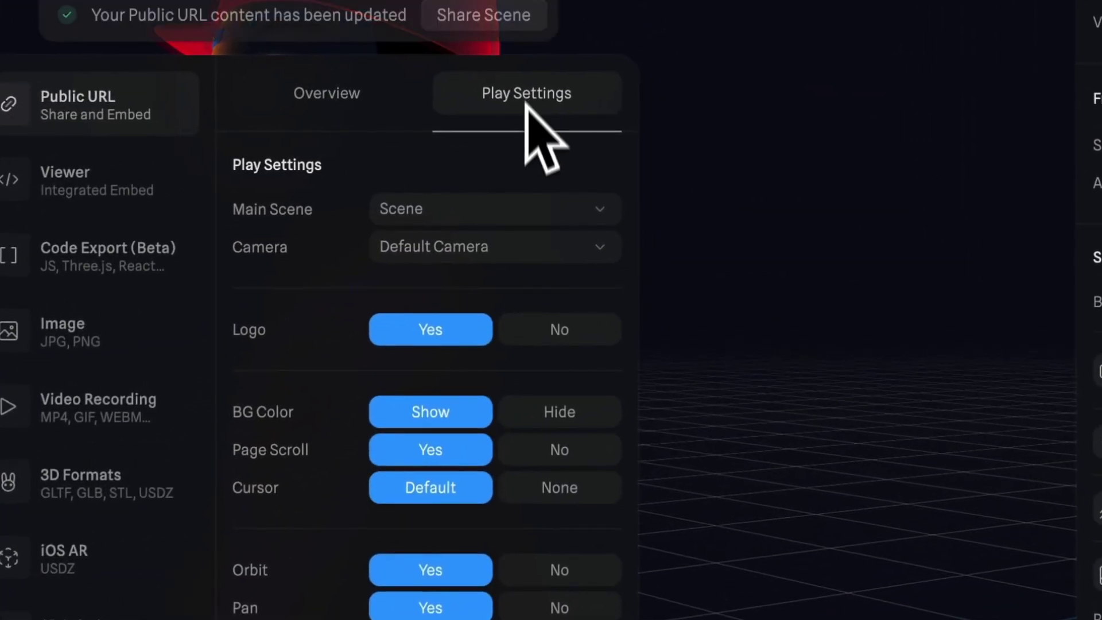
pyautogui.click(567, 328)
pyautogui.click(564, 413)
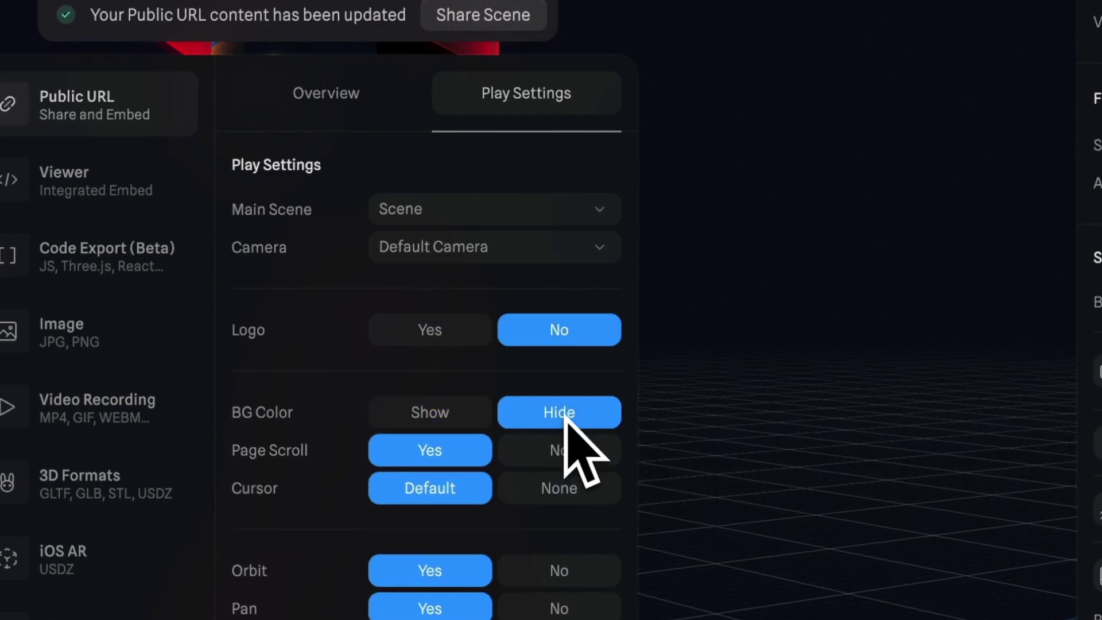
pyautogui.click(563, 573)
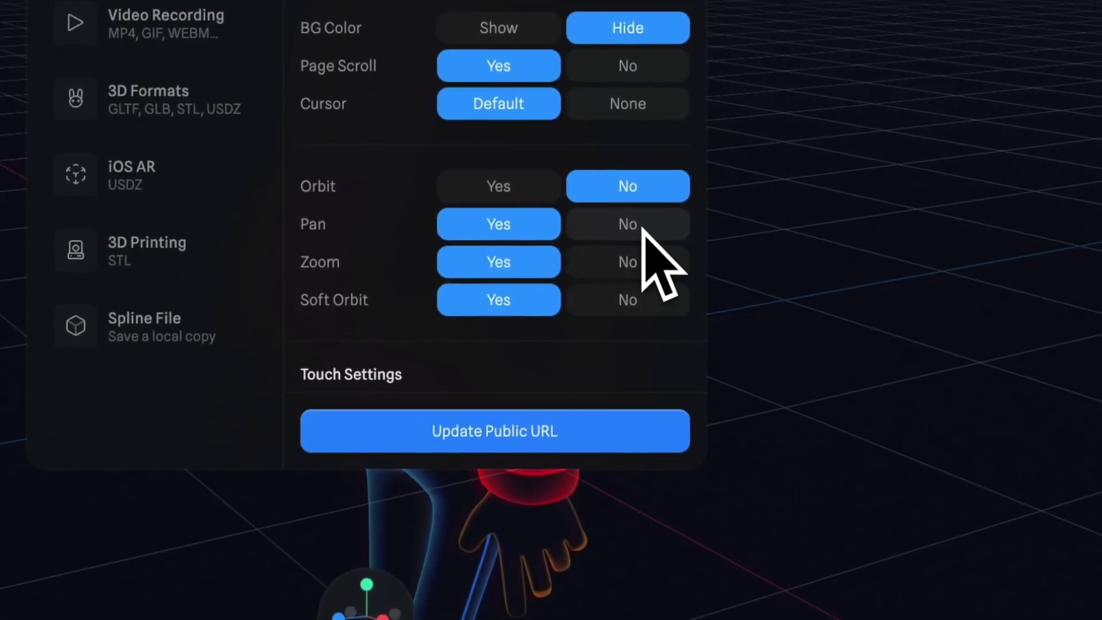
pyautogui.click(640, 224)
pyautogui.click(638, 263)
pyautogui.click(634, 303)
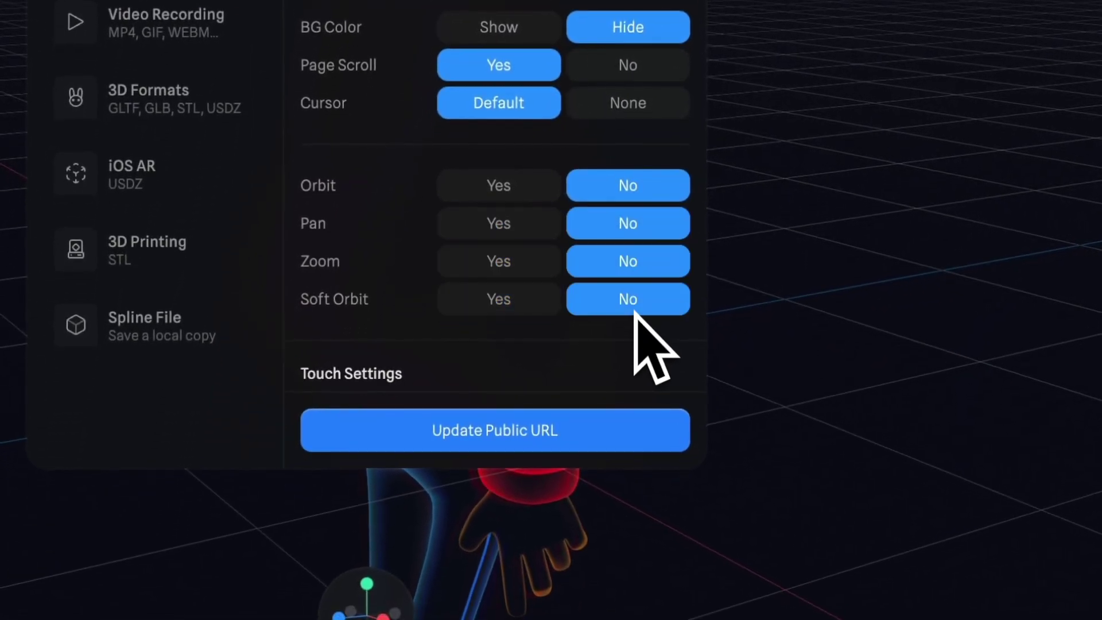
pyautogui.click(487, 441)
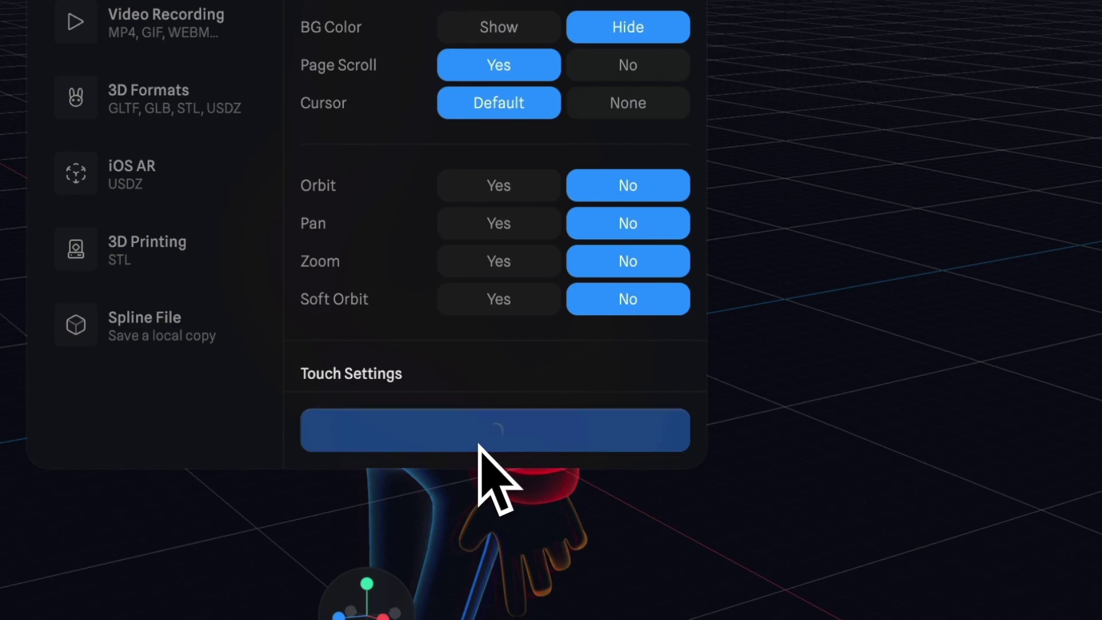
# Step: Paste the viewer embed code into a new text note and select the scene URL
pyautogui.click(402, 195)
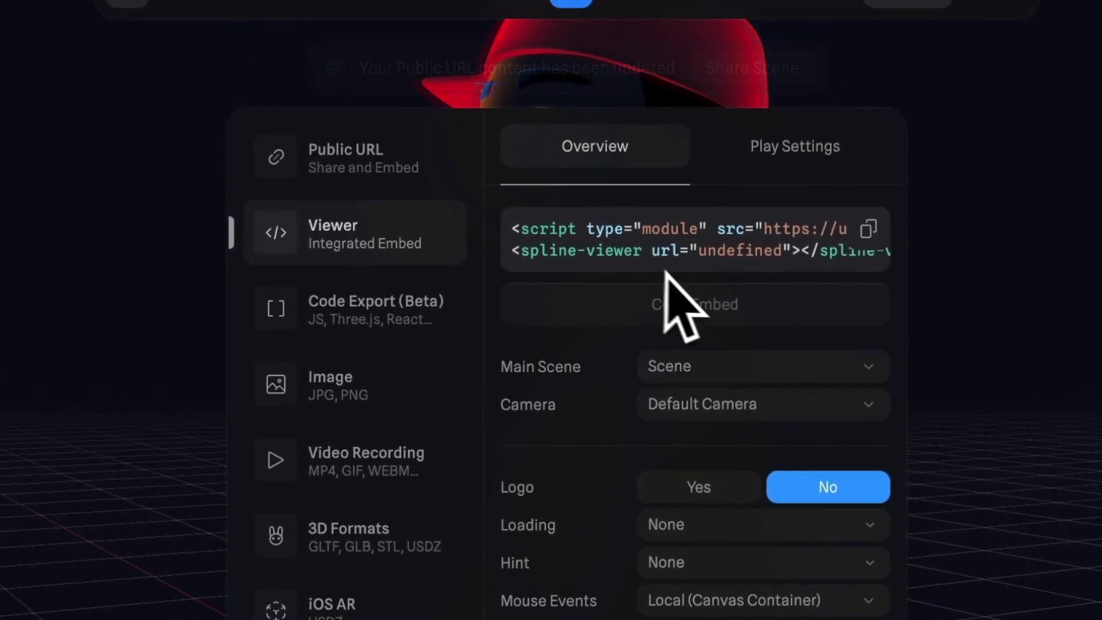
pyautogui.click(705, 317)
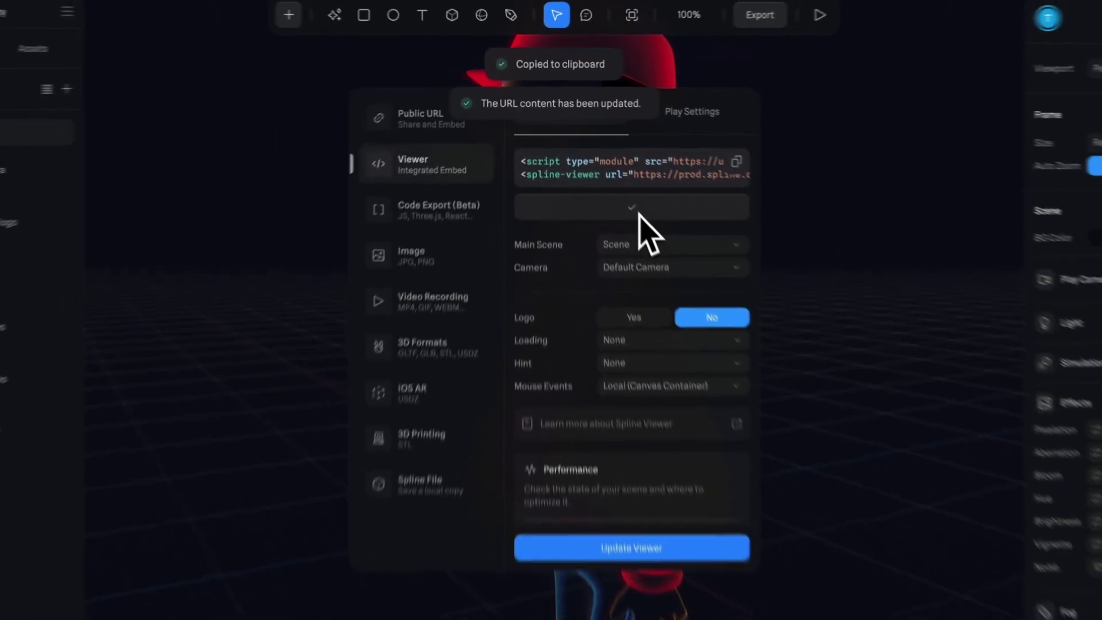
pyautogui.click(627, 613)
pyautogui.press('super+v')
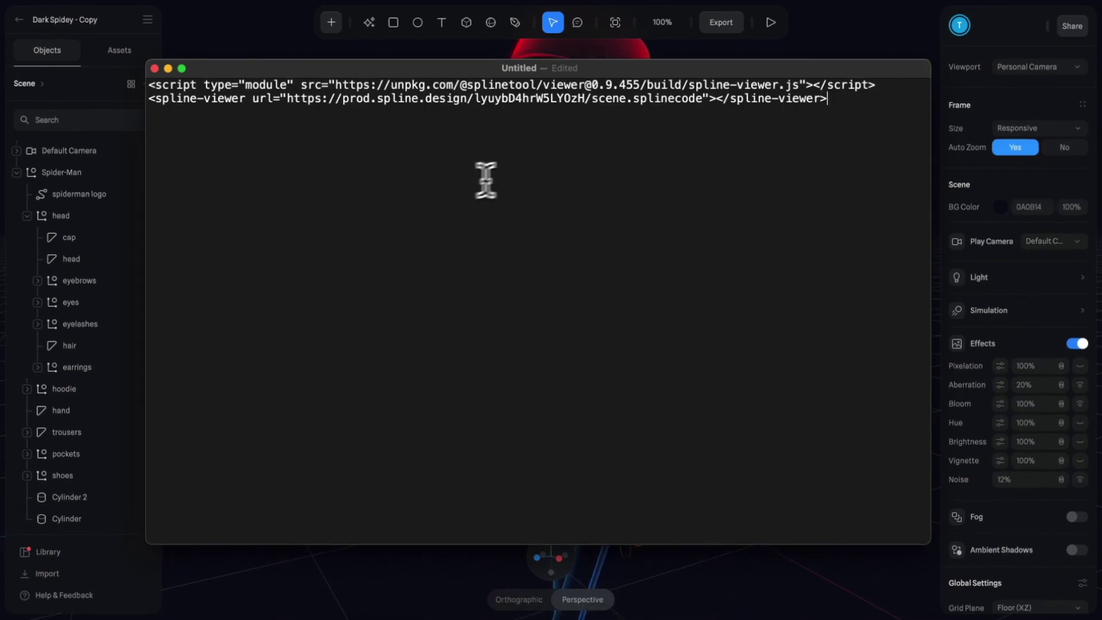
pyautogui.moveTo(699, 103); pyautogui.dragTo(363, 102)
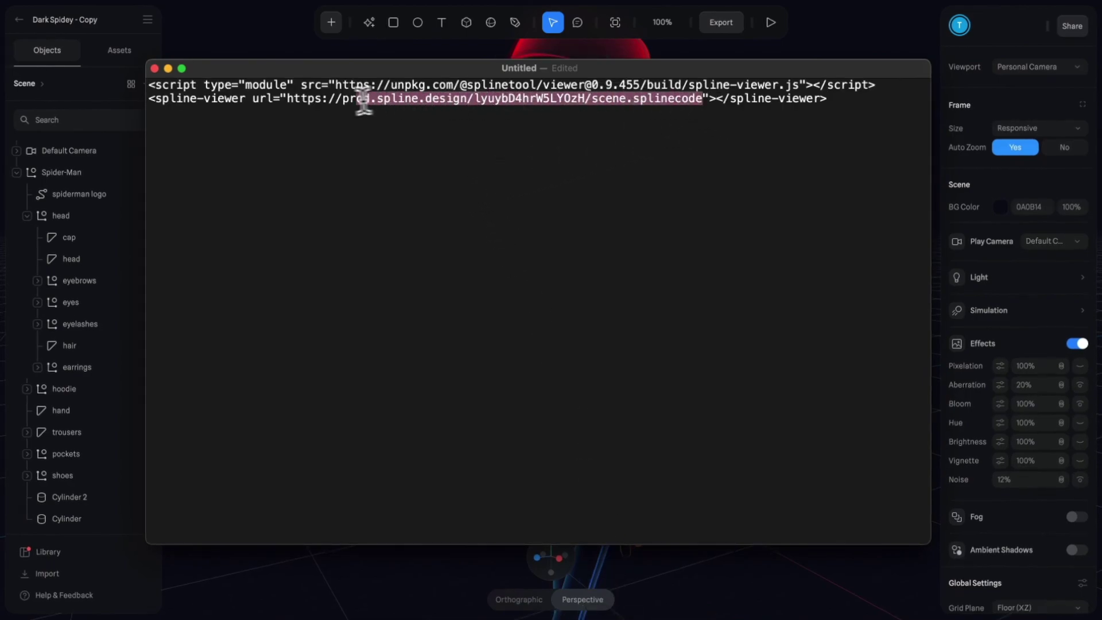
pyautogui.moveTo(292, 104); pyautogui.dragTo(287, 104)
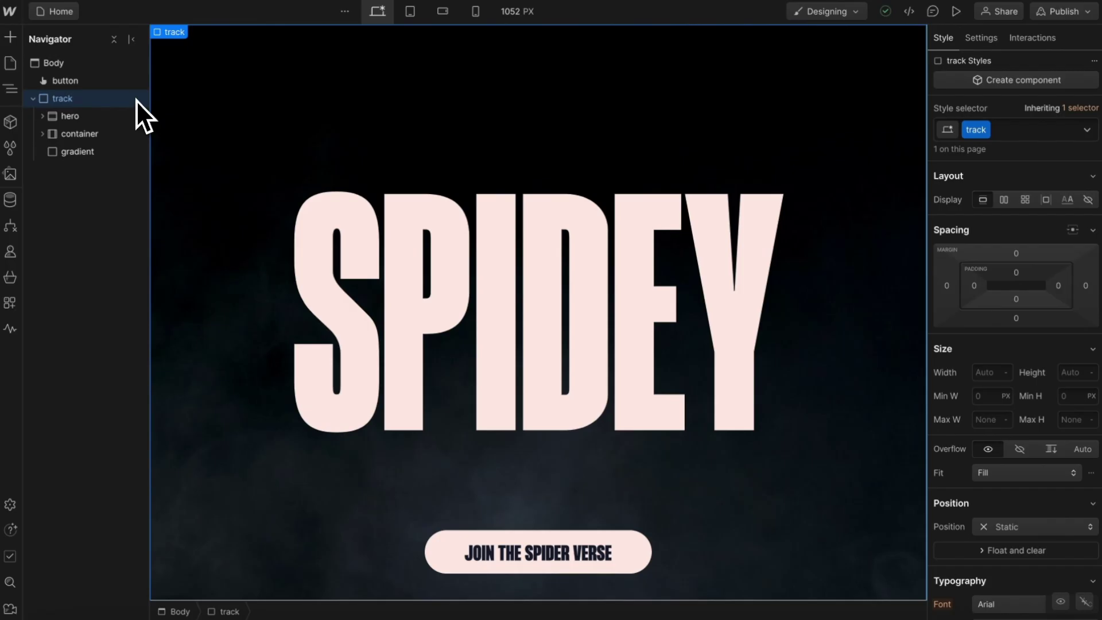
# Step: Insert a Spline Scene element and paste in the Spidey scene URL
pyautogui.press('super+e')
pyautogui.write('splin')
pyautogui.press('Return')
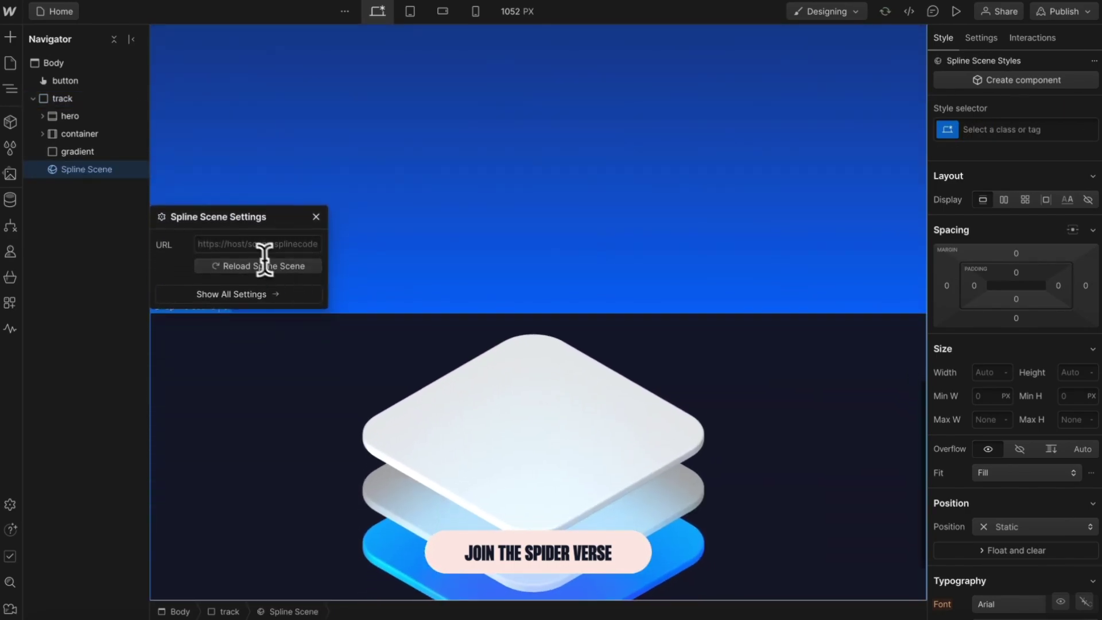
pyautogui.click(252, 244)
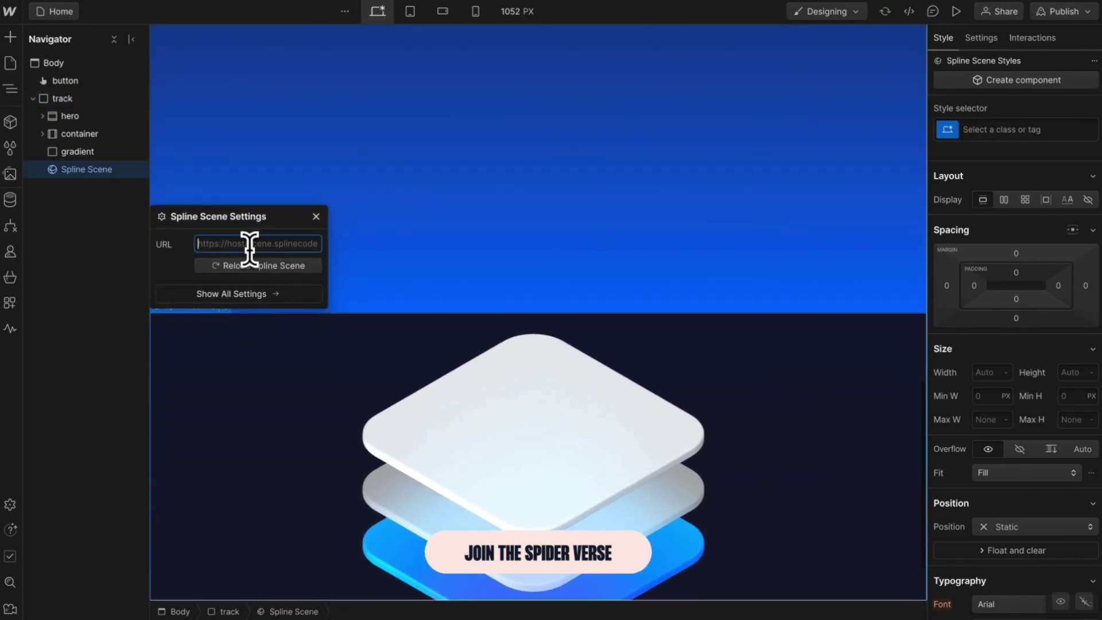
pyautogui.press('super+v')
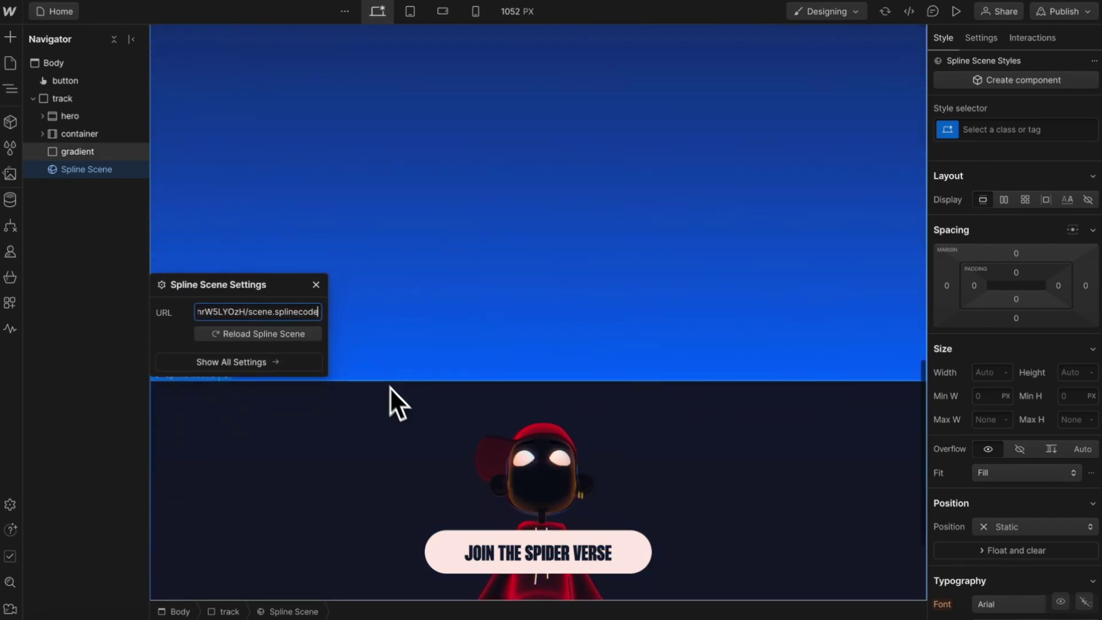
# Step: Give the element the class 'spline' with a height of 100vh
pyautogui.click(987, 129)
pyautogui.write('spl')
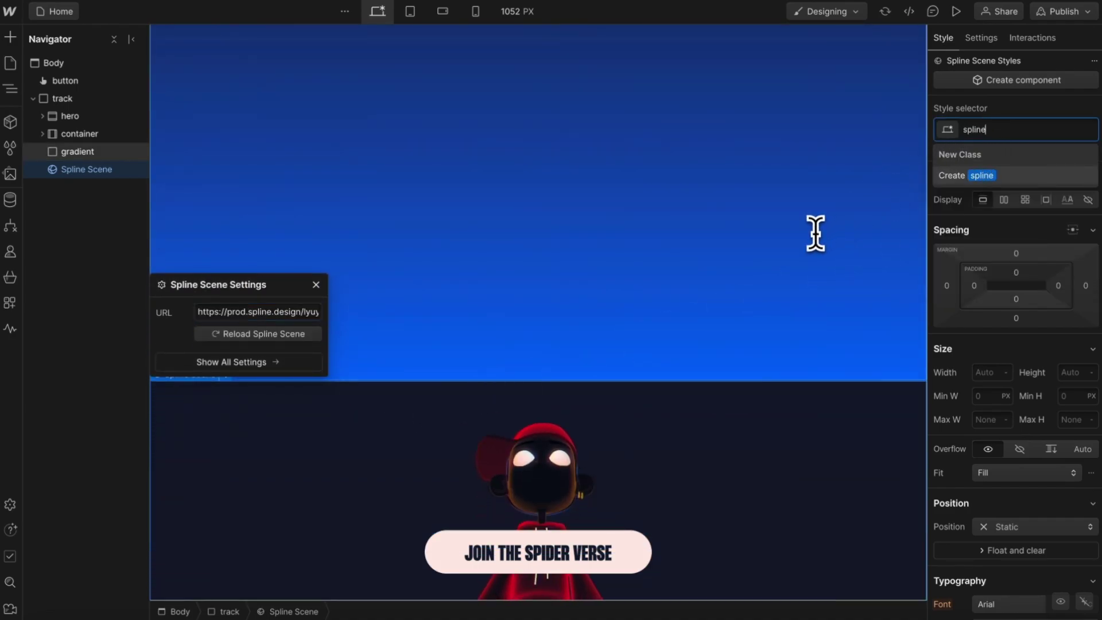
pyautogui.write('ine')
pyautogui.press('Return')
pyautogui.write('100')
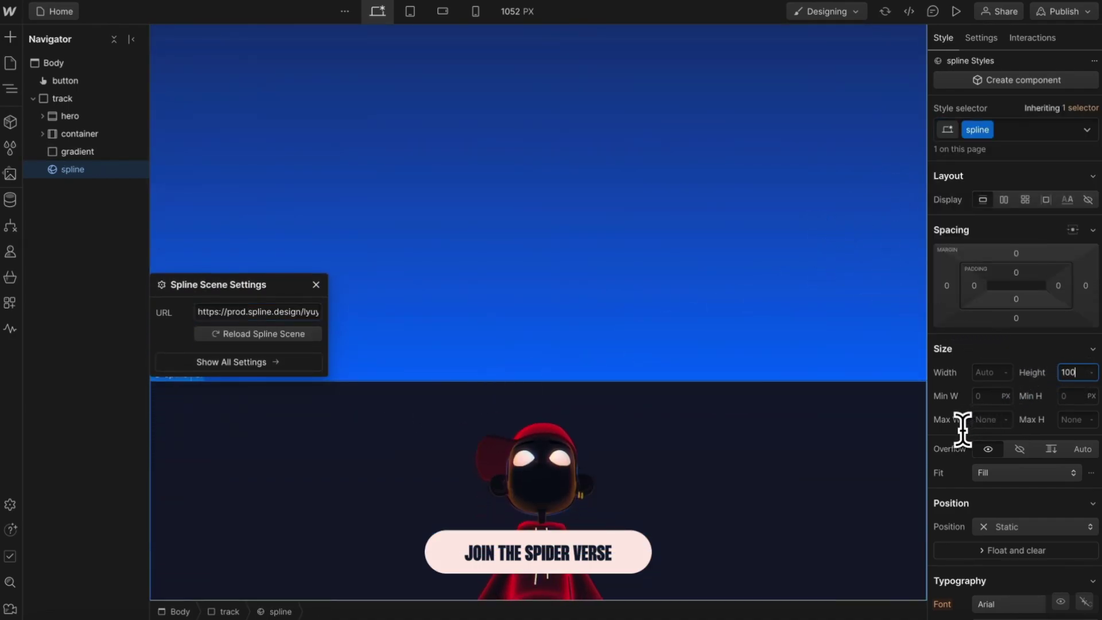
pyautogui.write('vh')
pyautogui.press('Return')
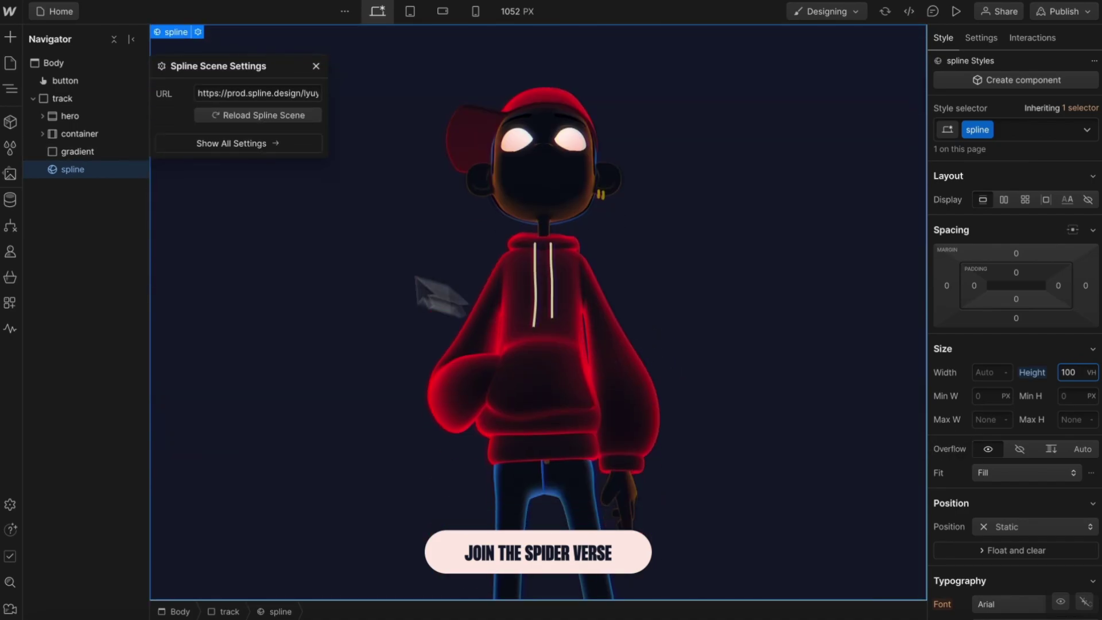
# Step: Move the spline element directly under track in the Navigator
pyautogui.moveTo(112, 169); pyautogui.dragTo(94, 109)
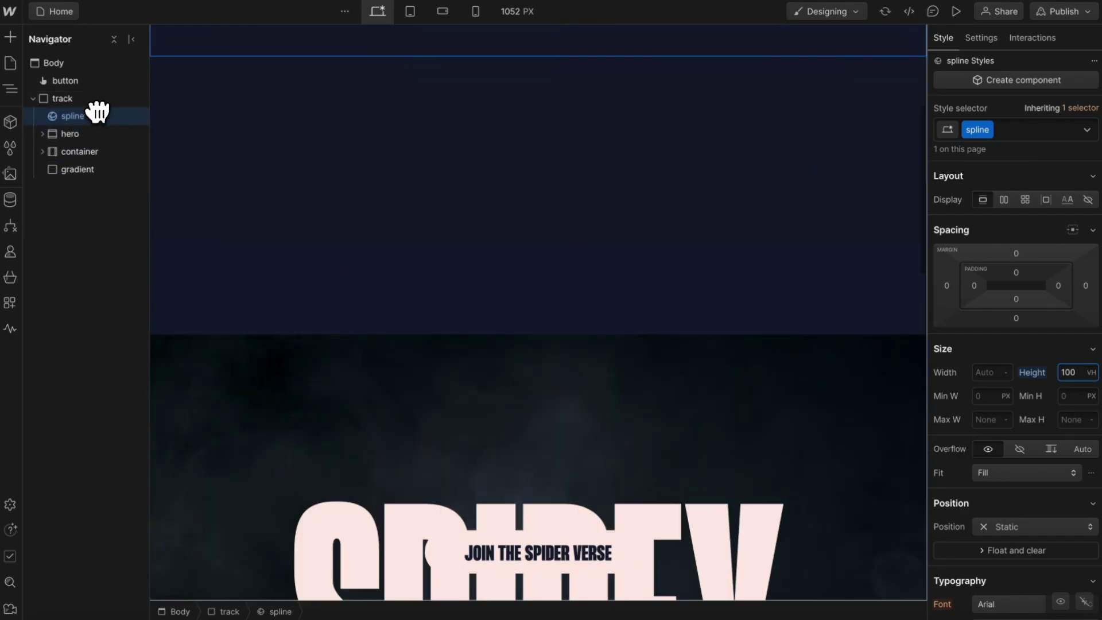
pyautogui.scroll(-9, 488, 266)
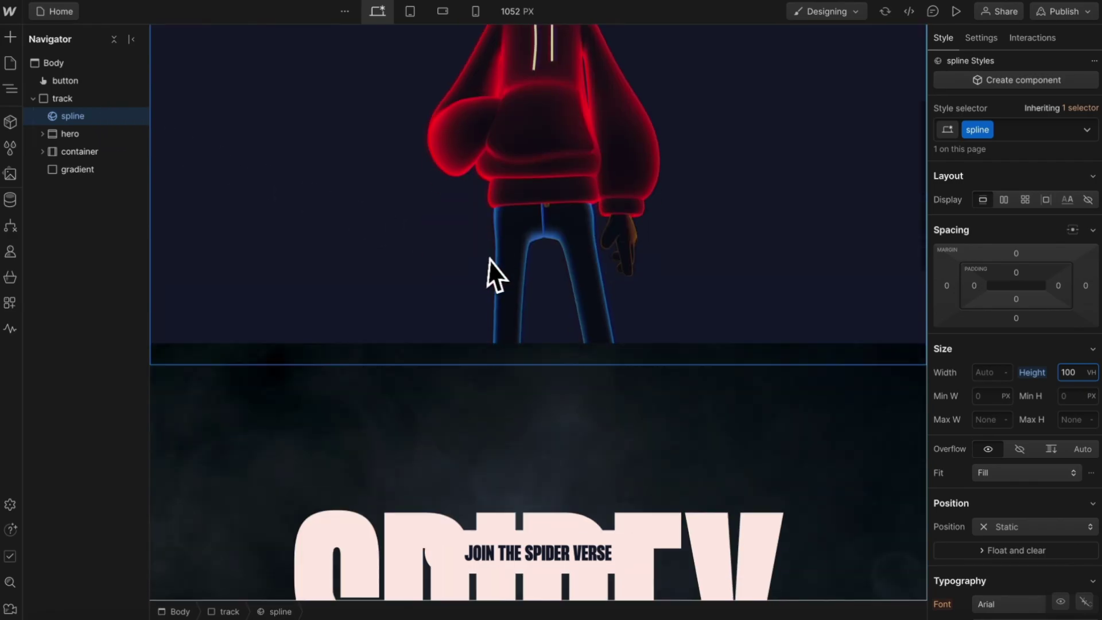
pyautogui.scroll(2, 492, 260)
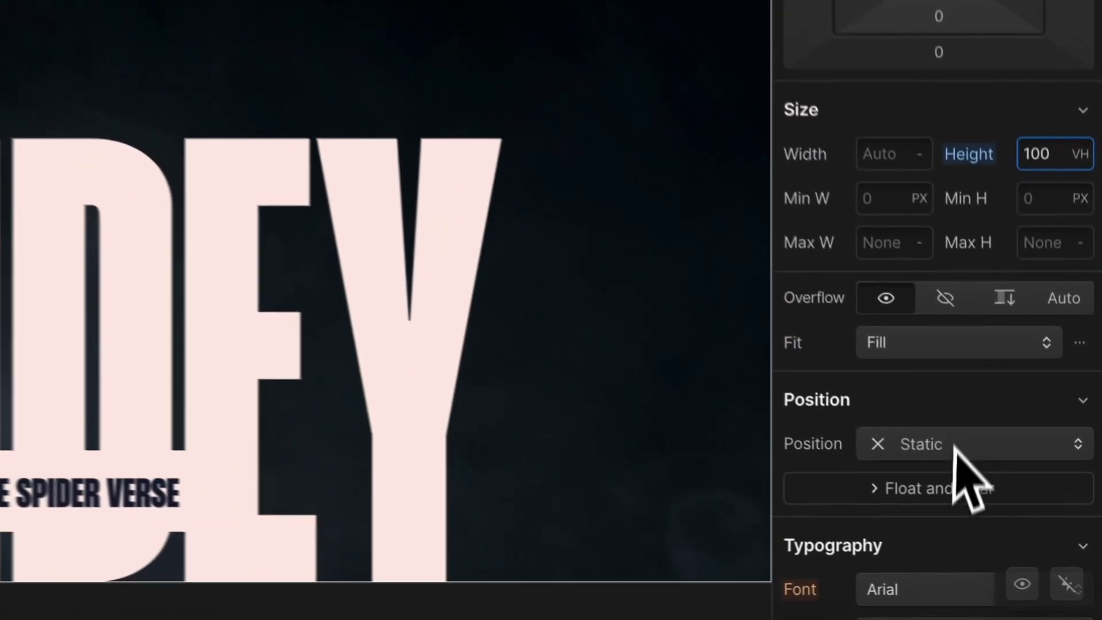
# Step: Make the spline element position Sticky with a top offset of 0
pyautogui.click(1011, 529)
pyautogui.click(942, 467)
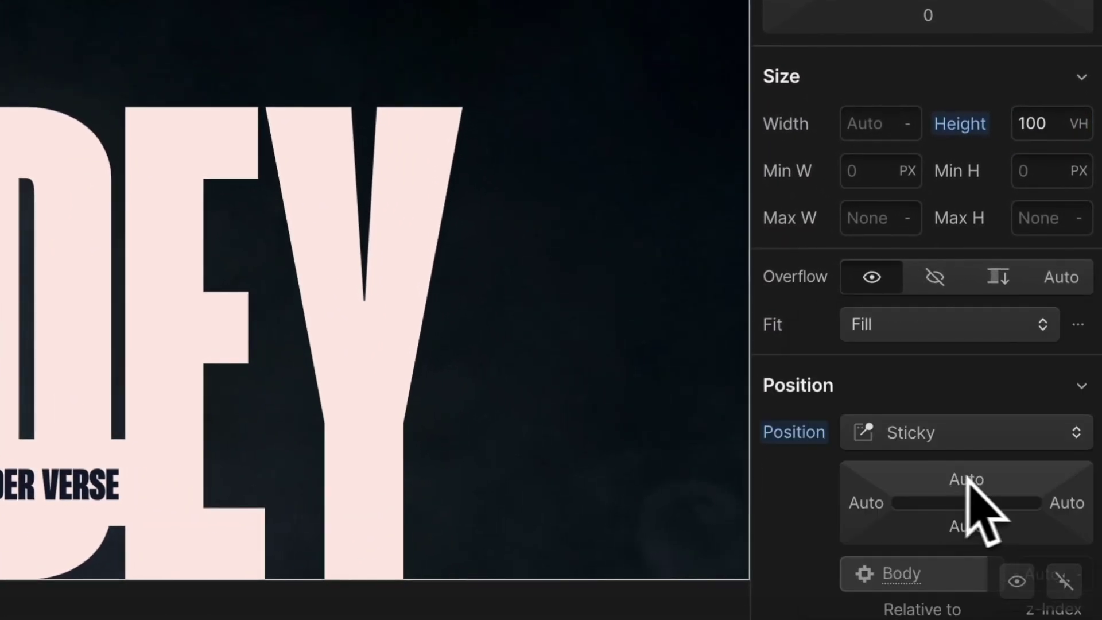
pyautogui.click(972, 479)
pyautogui.write('0')
pyautogui.press('Return')
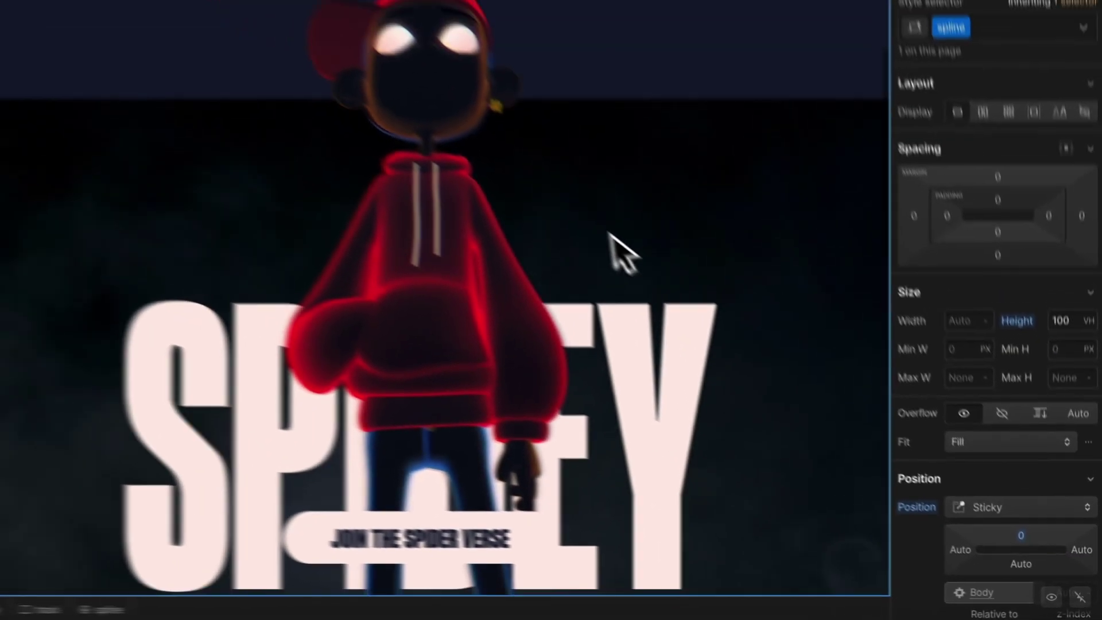
pyautogui.scroll(-5, 669, 295)
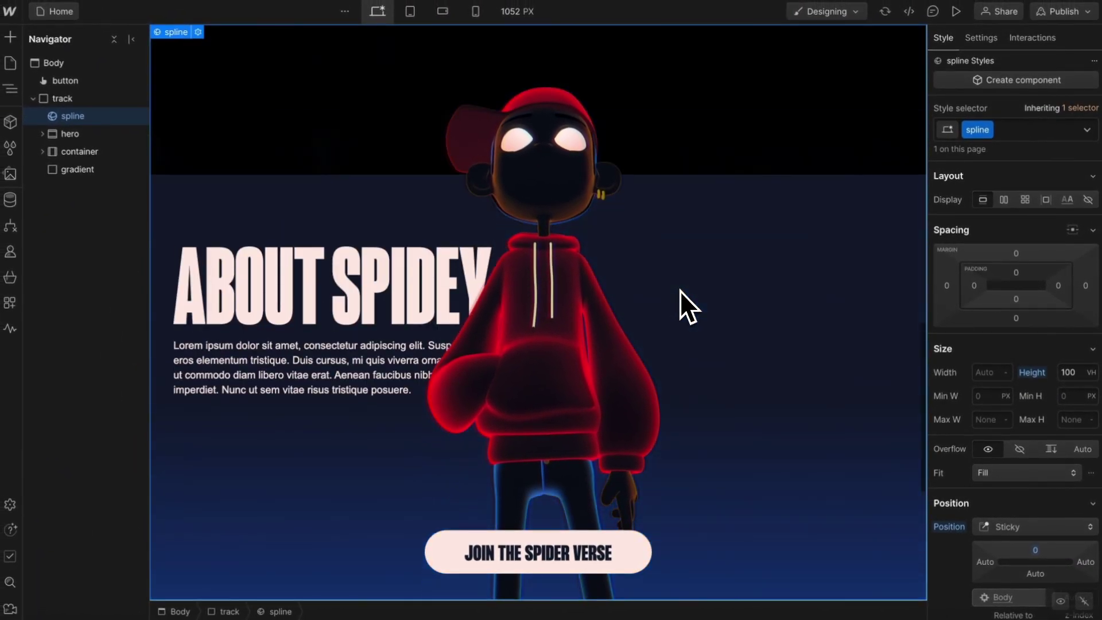
pyautogui.scroll(5, 679, 290)
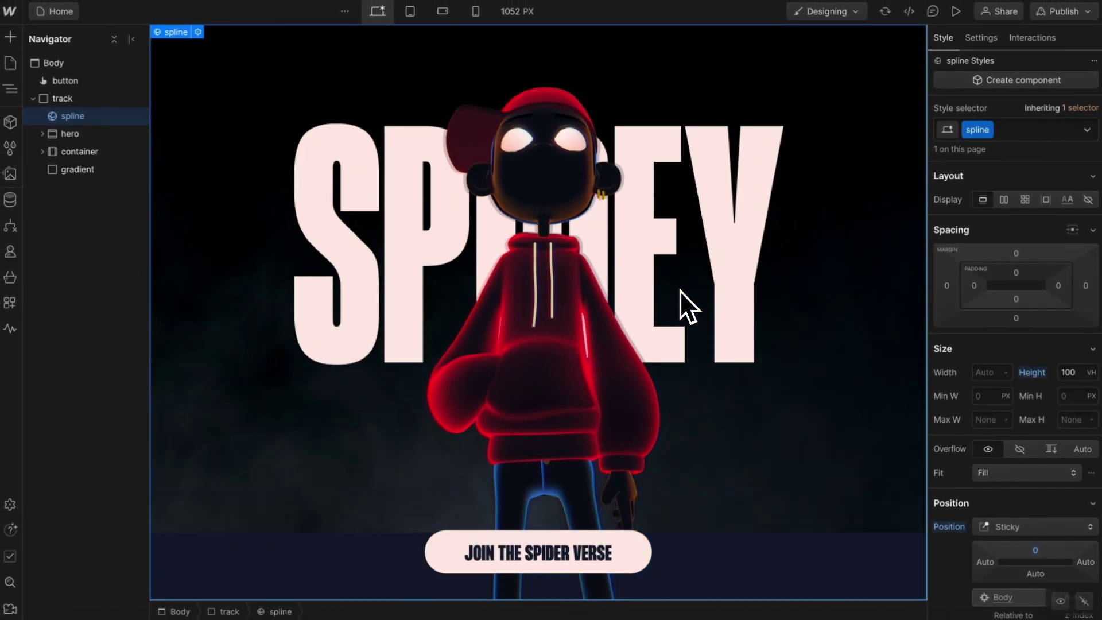
pyautogui.scroll(3, 292, 317)
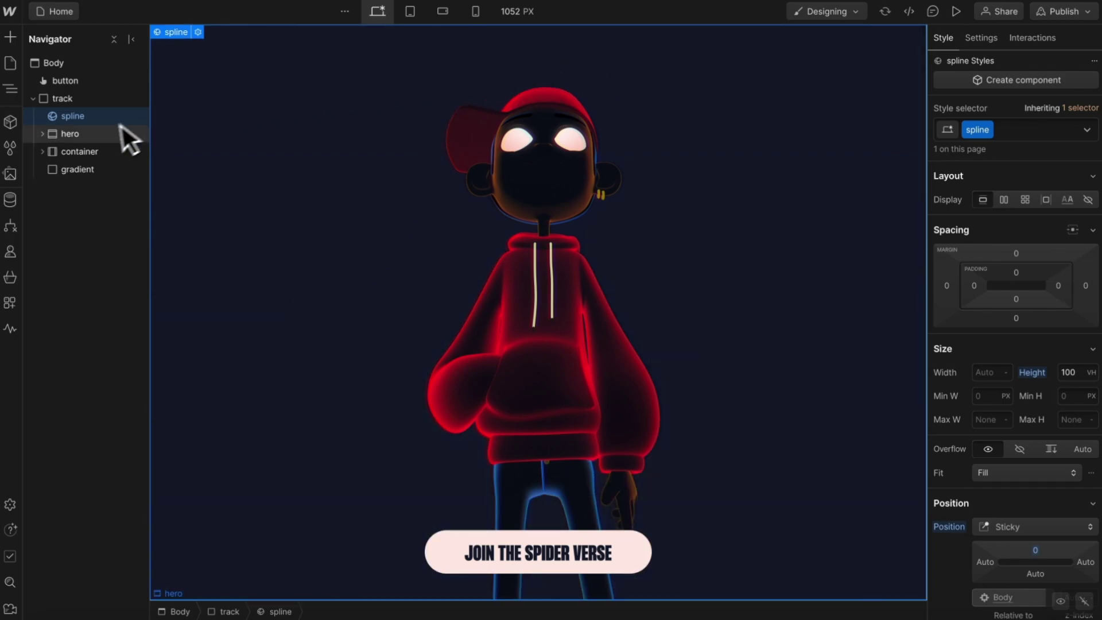
pyautogui.click(102, 134)
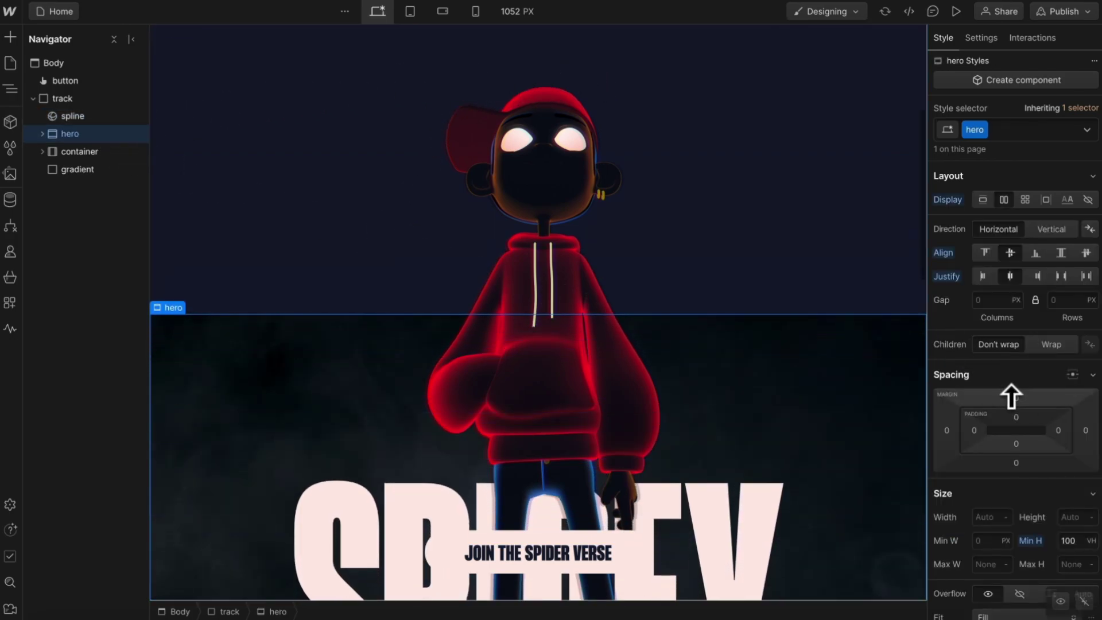
# Step: Set the hero section's top margin to -100vh
pyautogui.click(1015, 397)
pyautogui.write('-100vh')
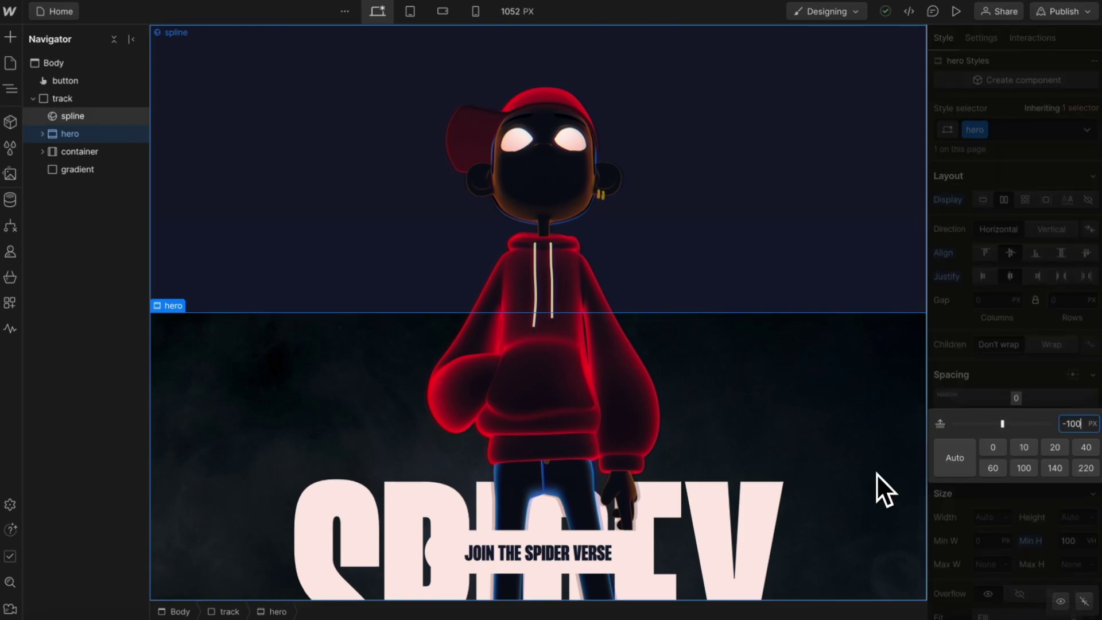
pyautogui.press('Return')
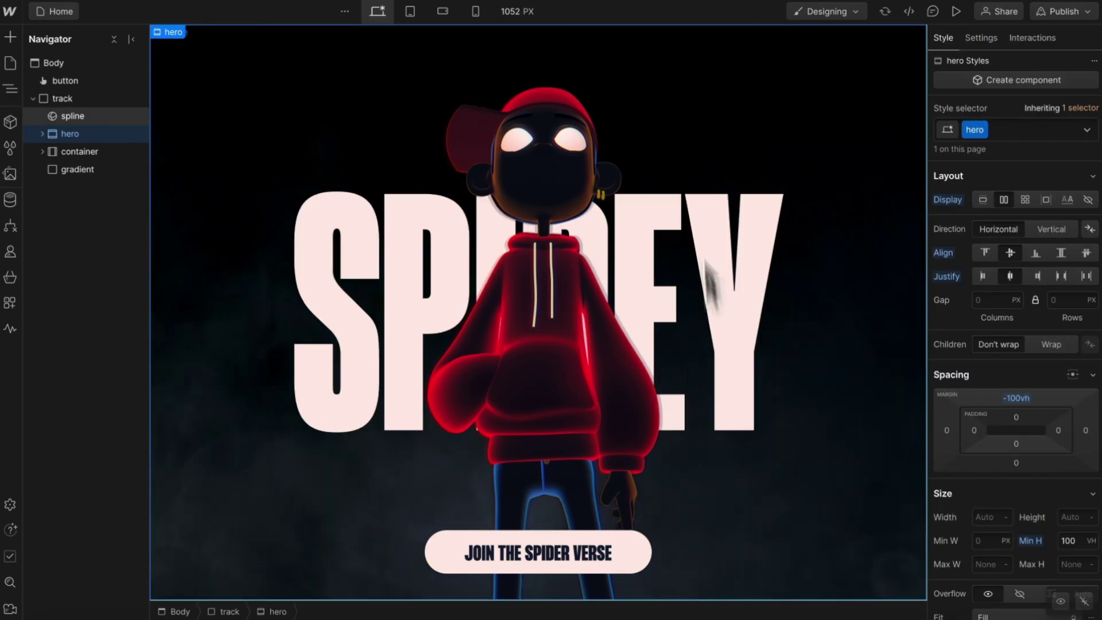
# Step: Set the container's position to Relative
pyautogui.scroll(-5, 659, 258)
pyautogui.scroll(-2, 660, 254)
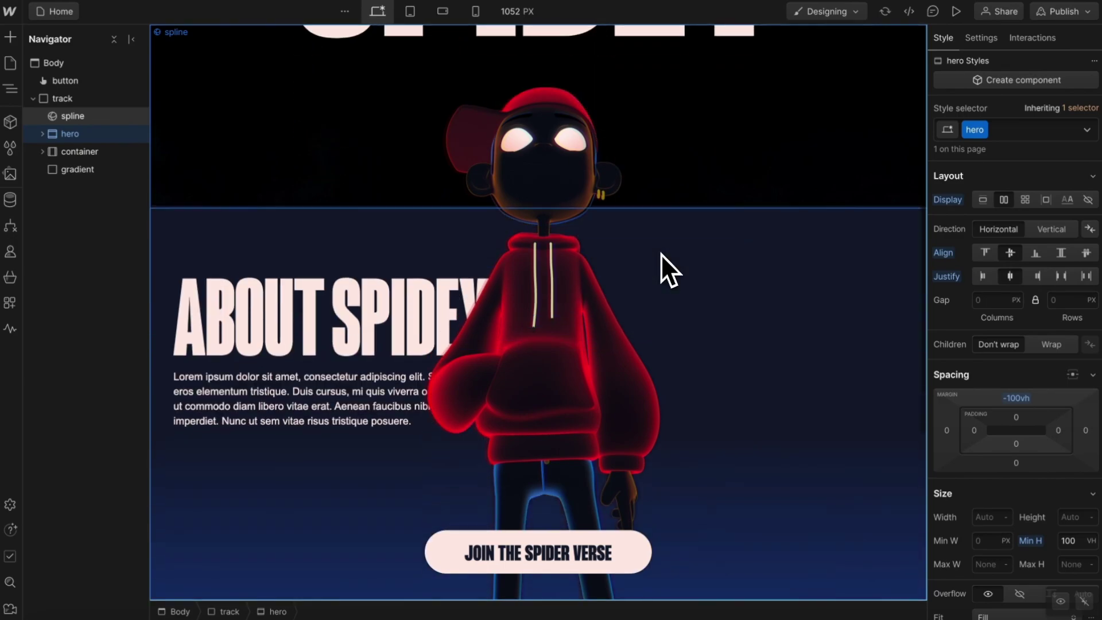
pyautogui.click(93, 152)
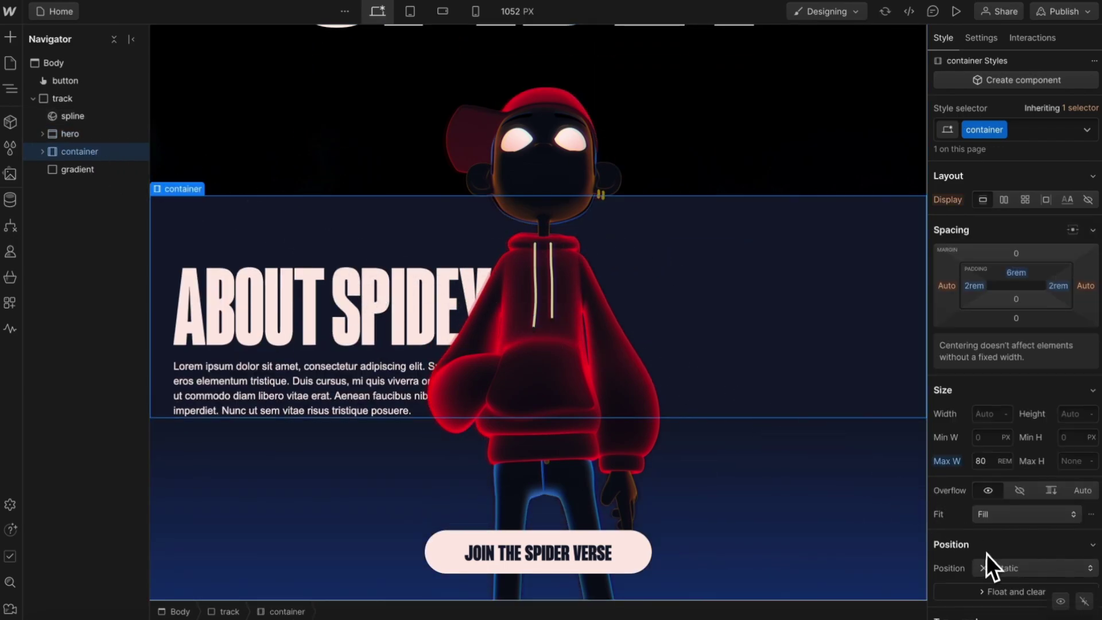
pyautogui.click(990, 568)
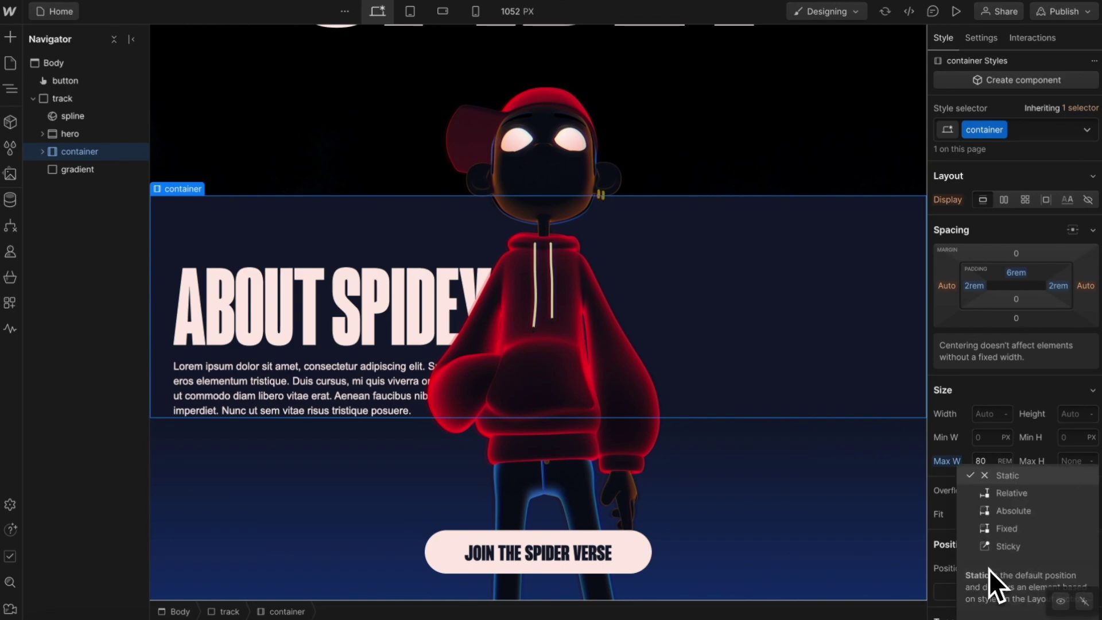
pyautogui.click(1003, 494)
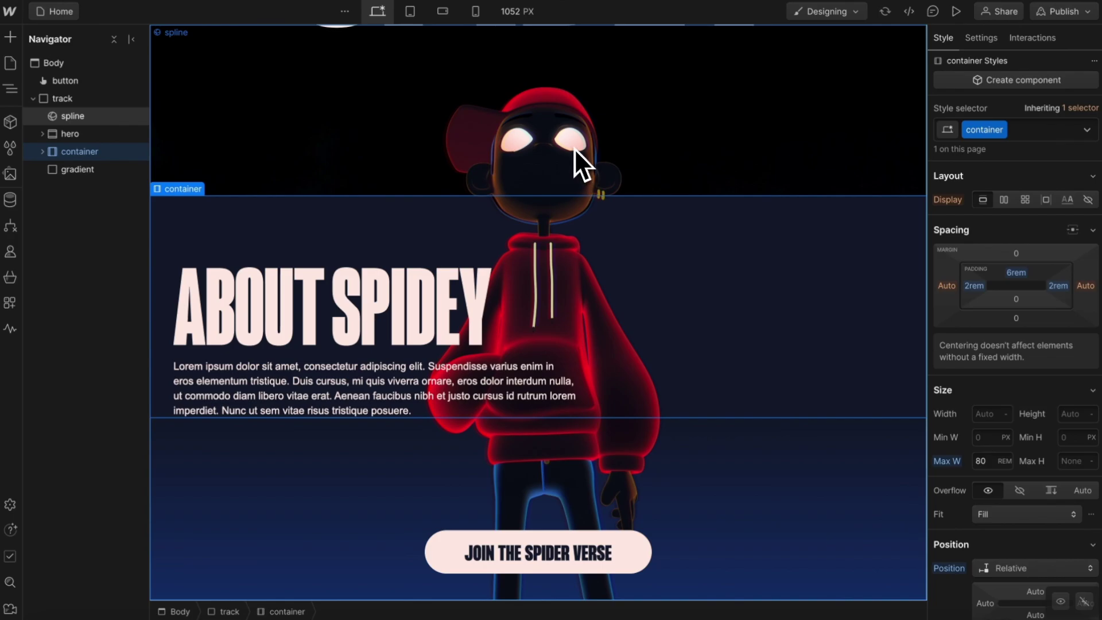
pyautogui.click(98, 117)
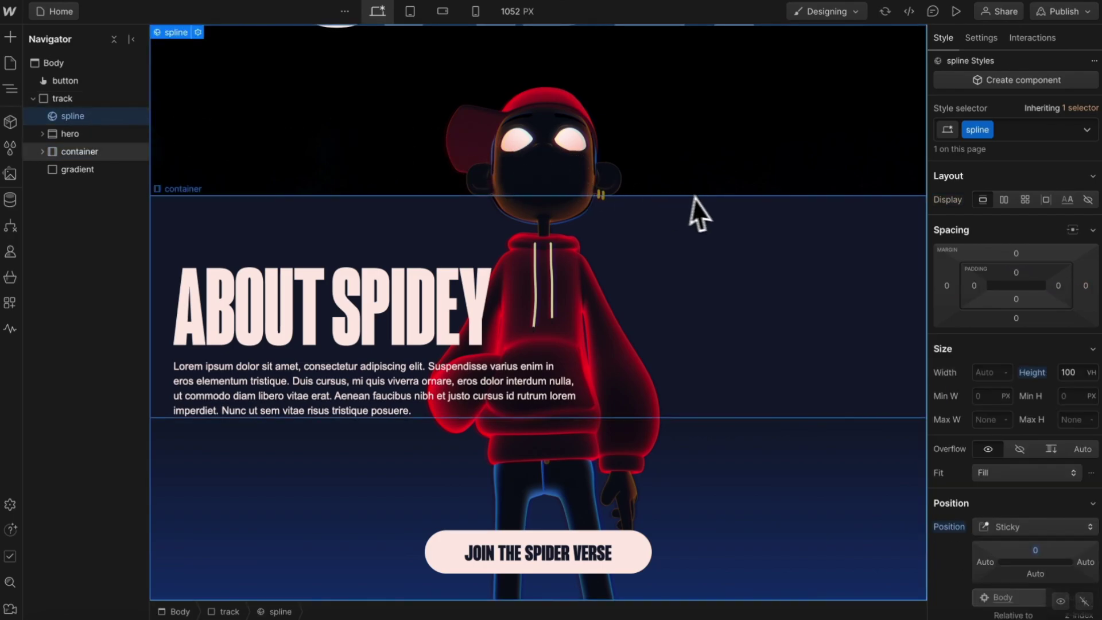
# Step: Add a page-load trigger that starts a new timed animation named 'Head Move'
pyautogui.click(1032, 38)
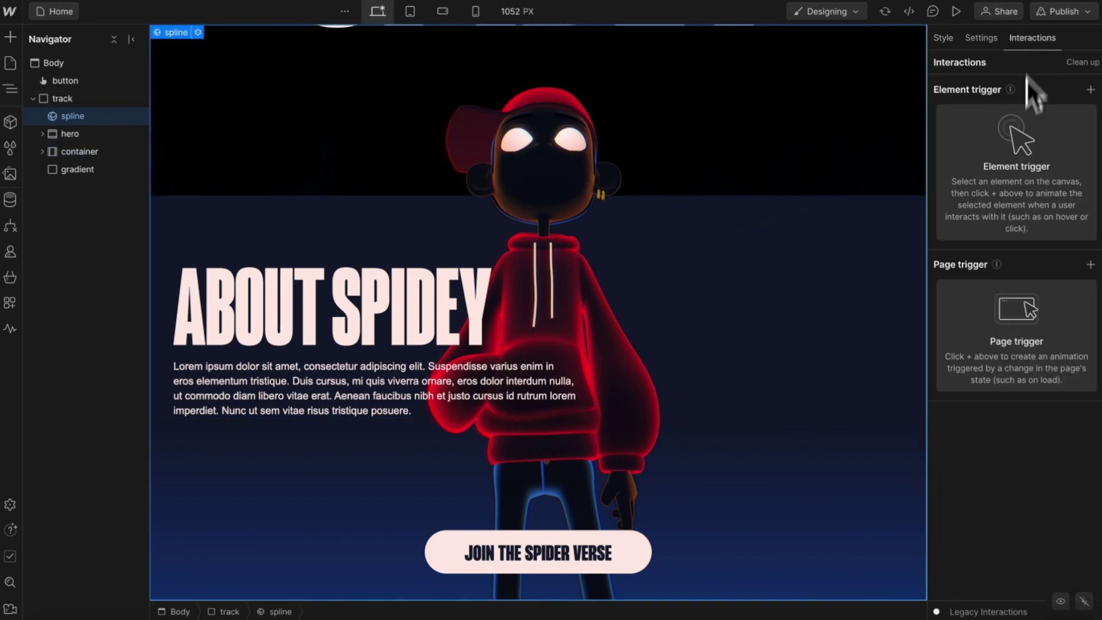
pyautogui.click(1091, 265)
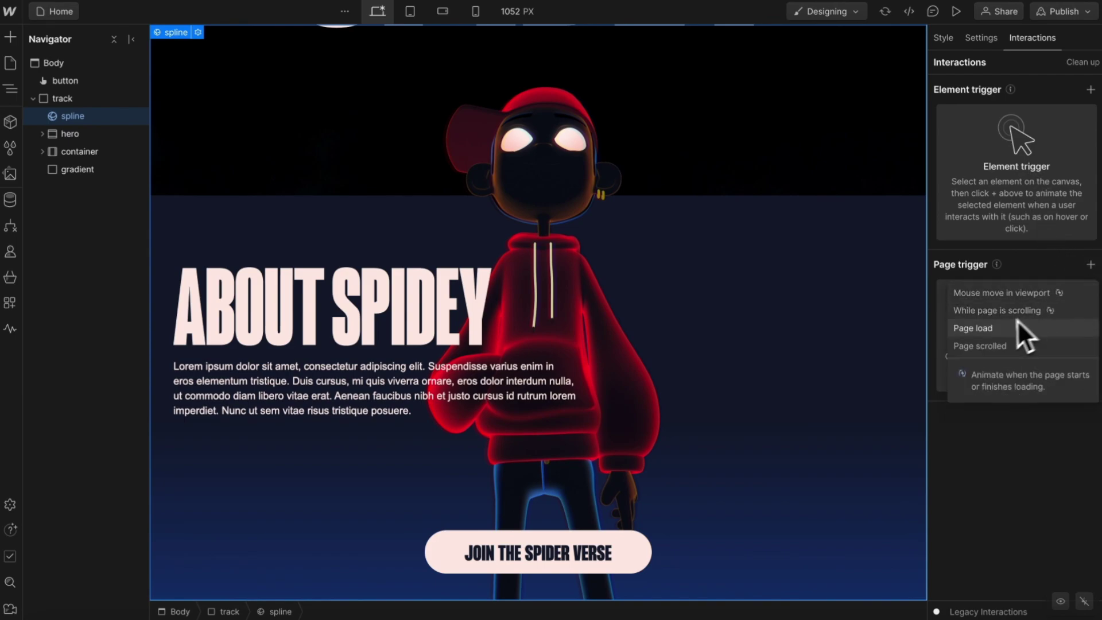
pyautogui.click(990, 328)
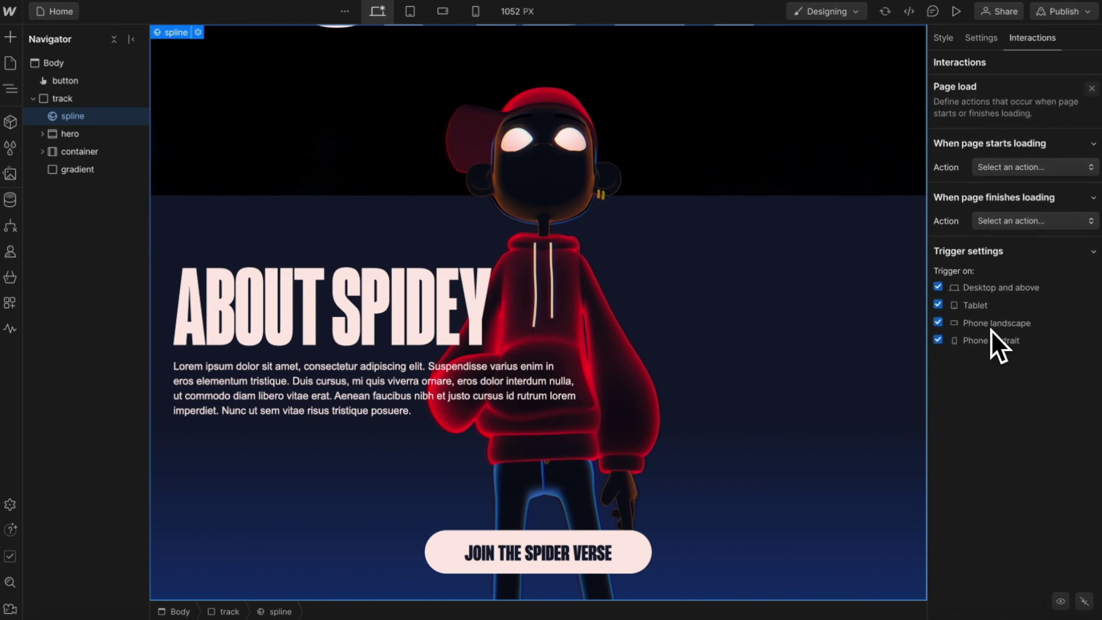
pyautogui.click(1035, 171)
pyautogui.click(1016, 201)
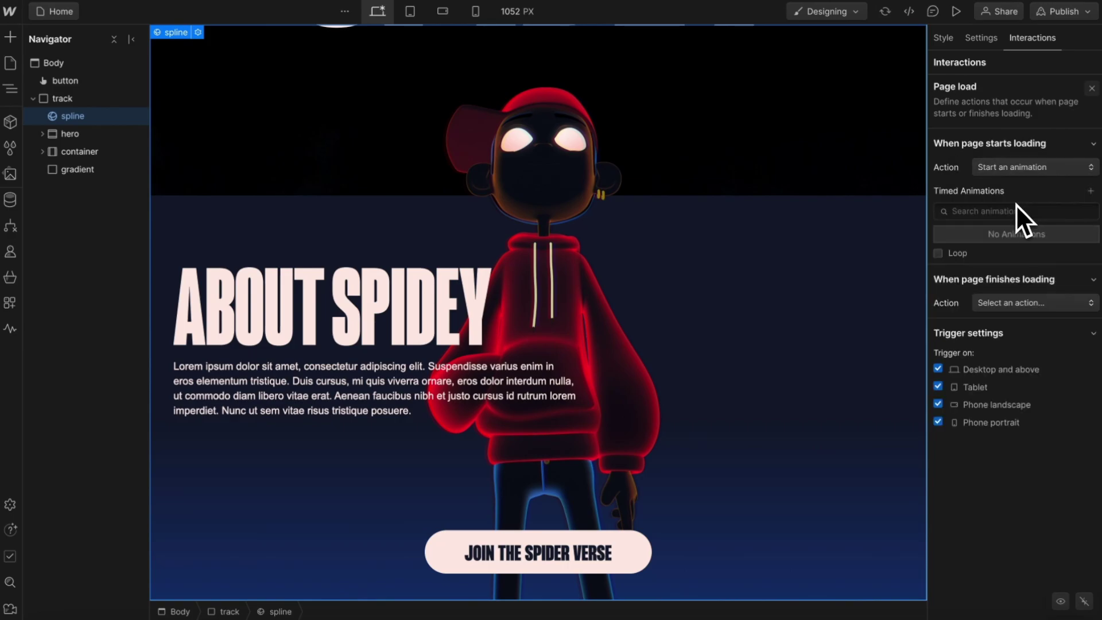
pyautogui.click(1090, 192)
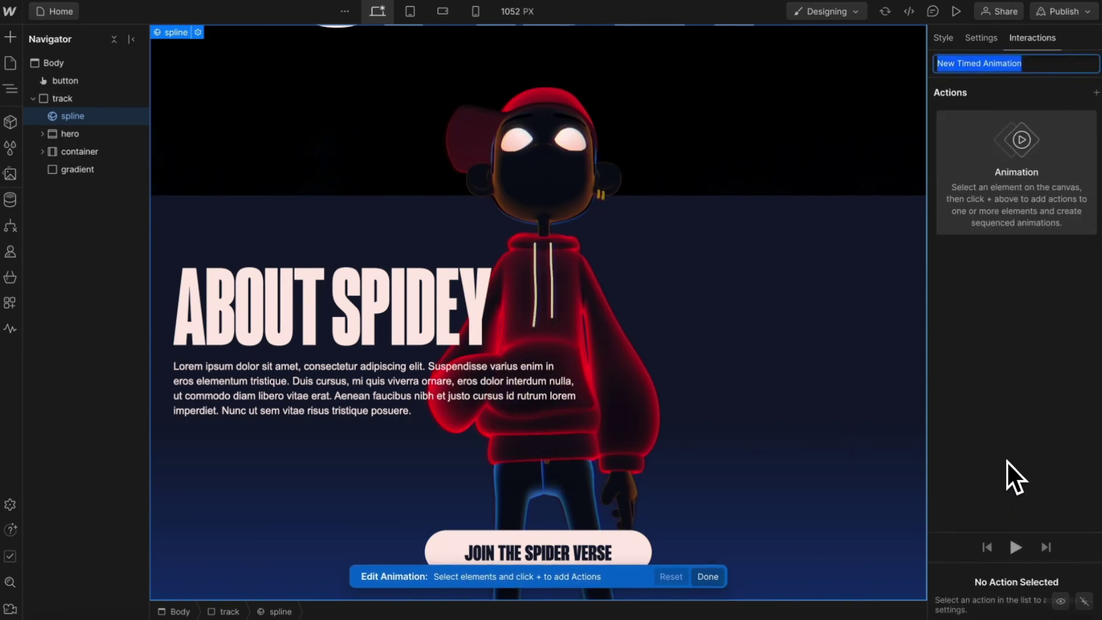
pyautogui.write('Head Move')
pyautogui.press('Return')
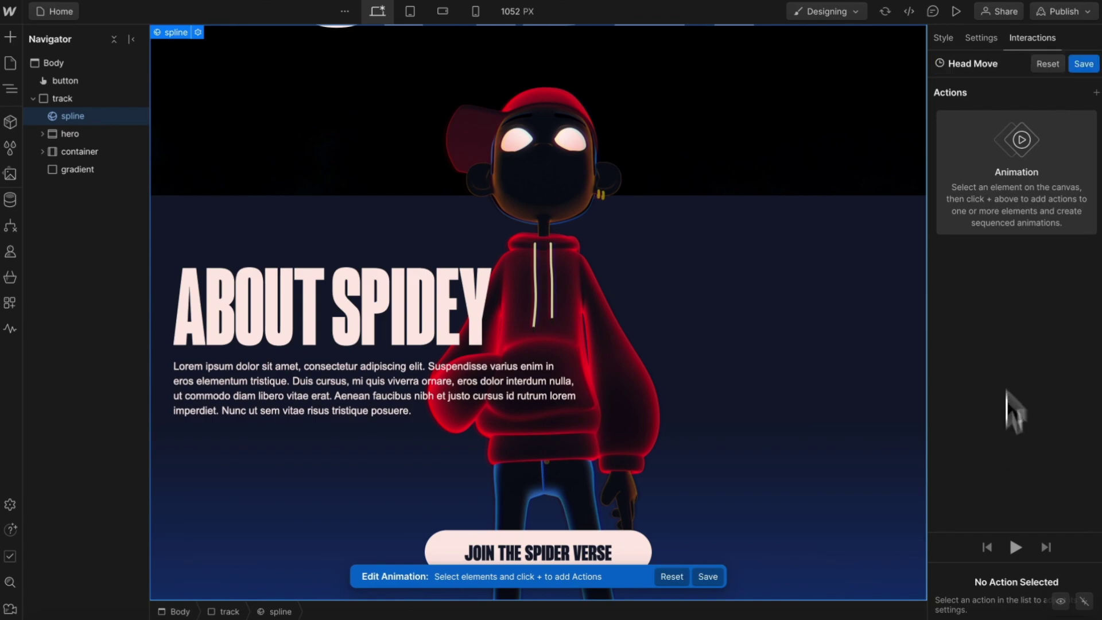
pyautogui.click(1096, 93)
# Step: Add a Spline action rotating head to X 0.2 over 0.7 s with Out Sine easing
pyautogui.click(993, 343)
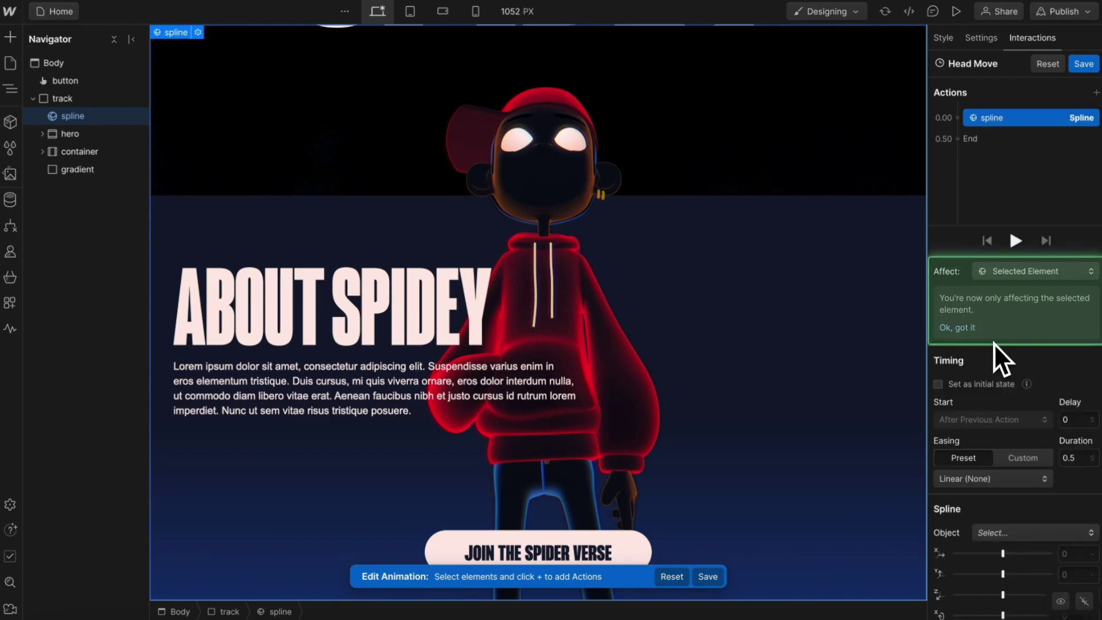
pyautogui.scroll(-2, 1037, 405)
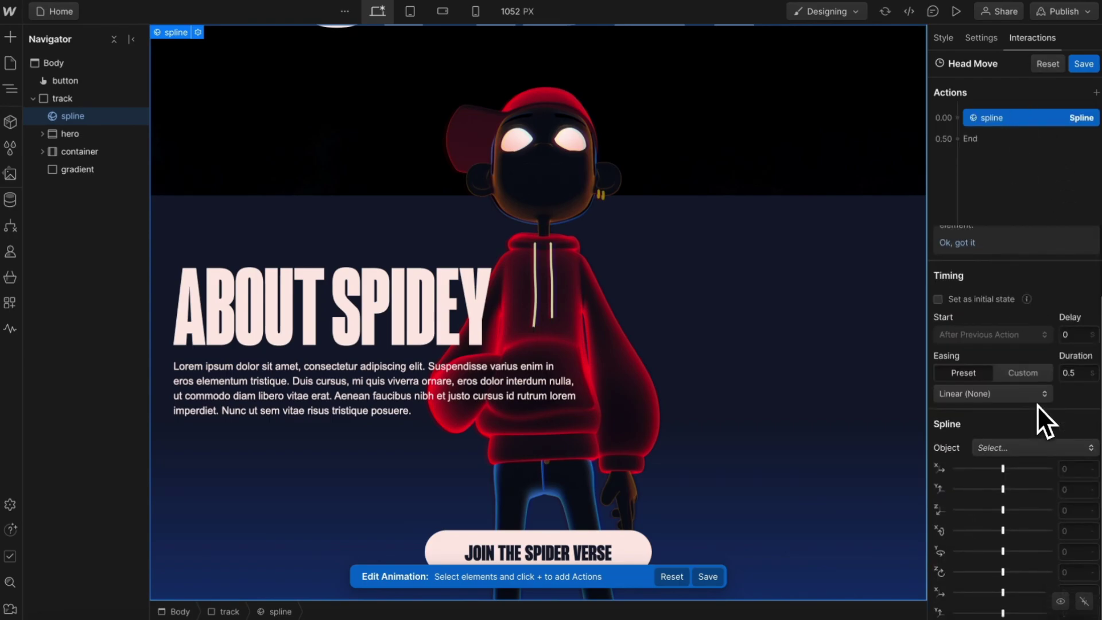
pyautogui.click(1005, 448)
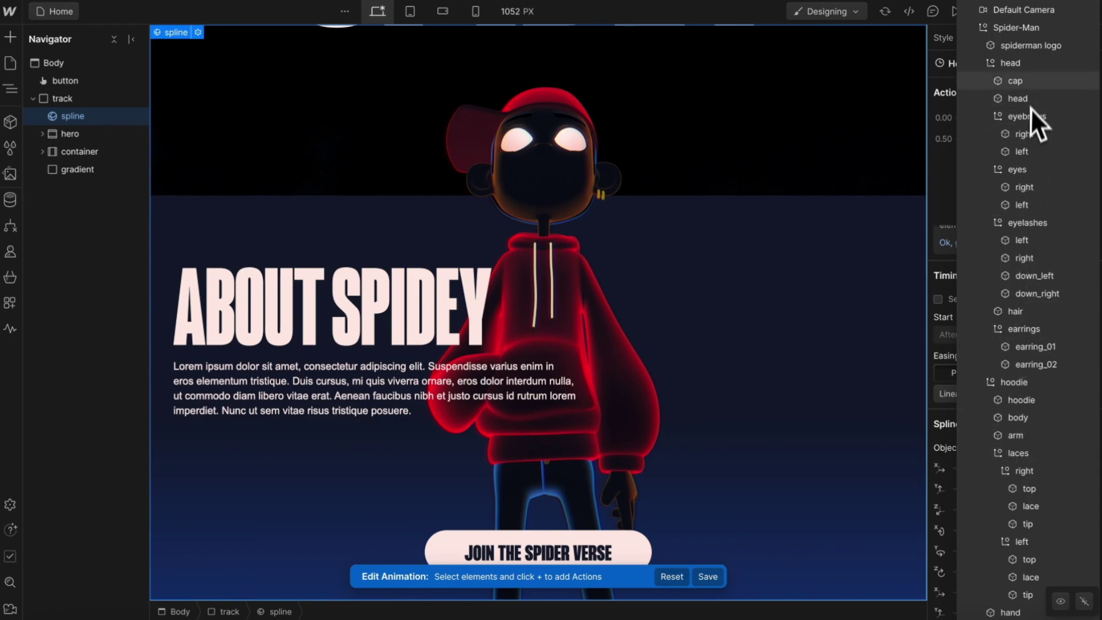
pyautogui.click(1023, 67)
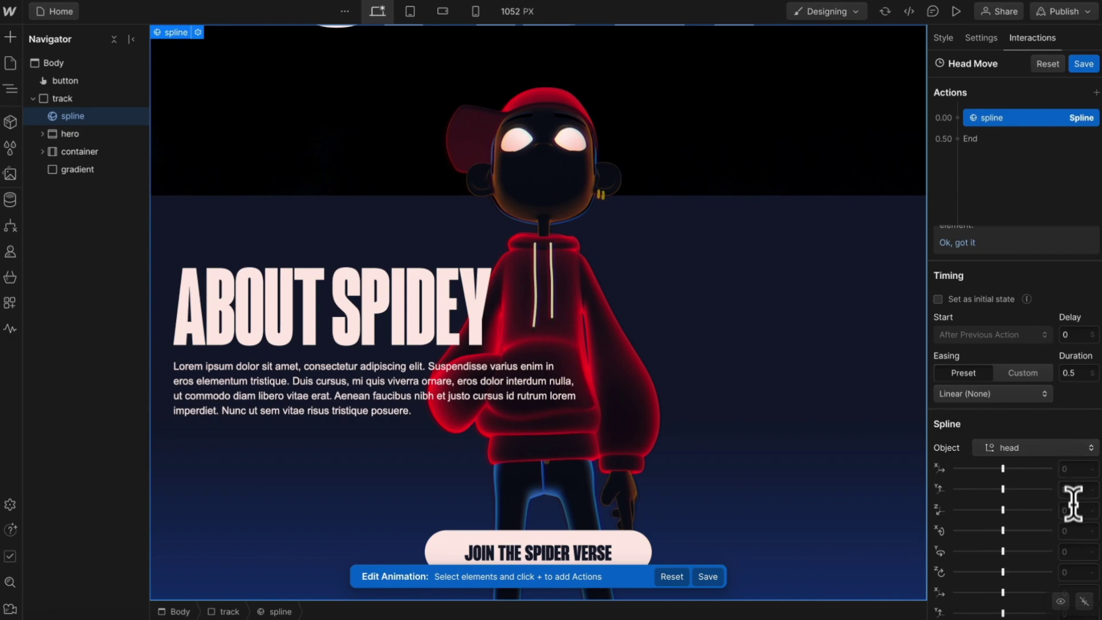
pyautogui.write('0.2')
pyautogui.click(1074, 372)
pyautogui.press('BackSpace')
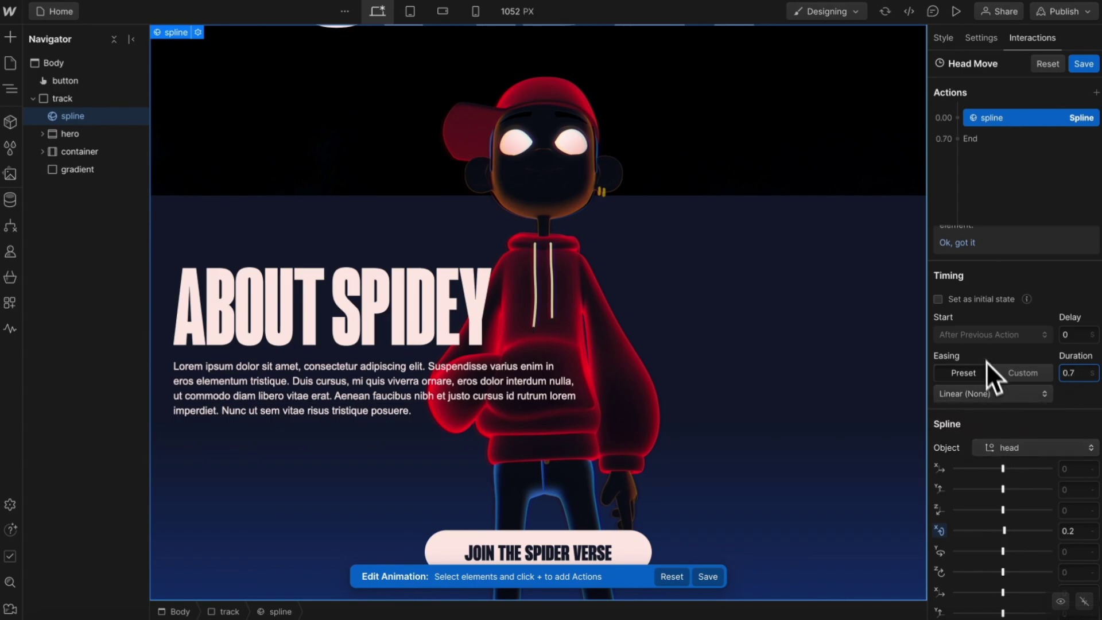
pyautogui.click(964, 393)
pyautogui.click(971, 402)
# Step: Duplicate the head action with rotation 0 to tilt back, and save Head Move
pyautogui.rightClick(1004, 122)
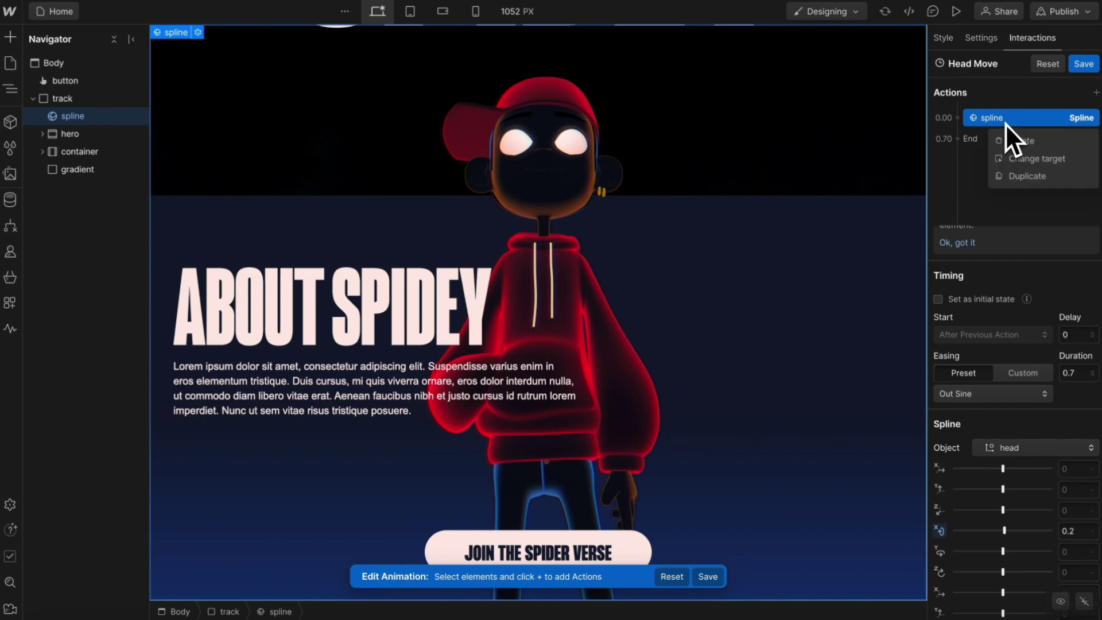
pyautogui.click(1038, 183)
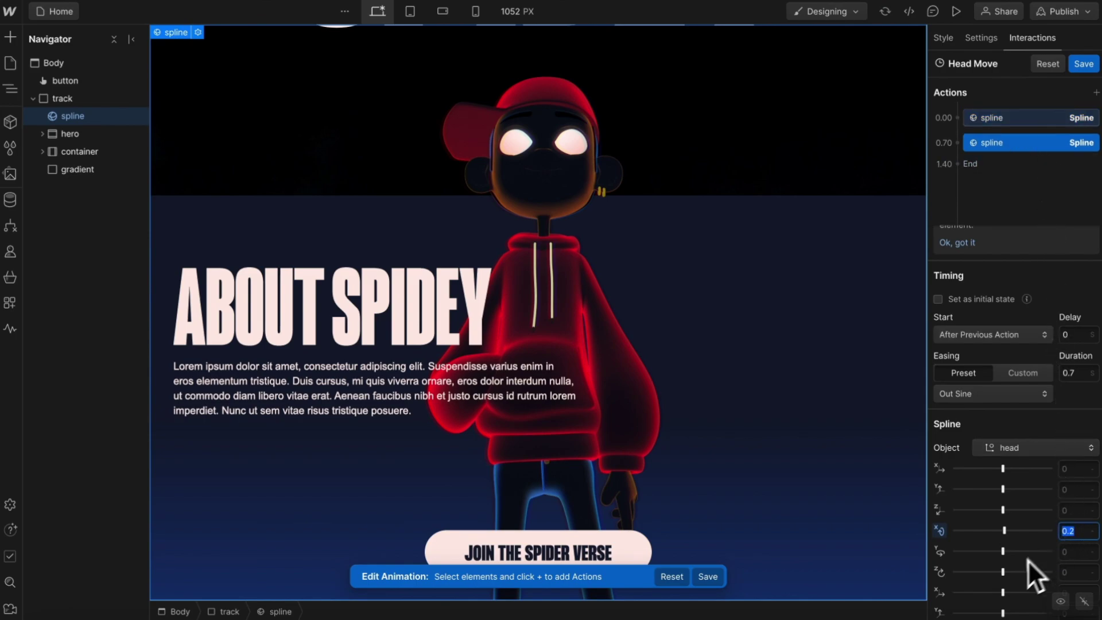
pyautogui.write('0')
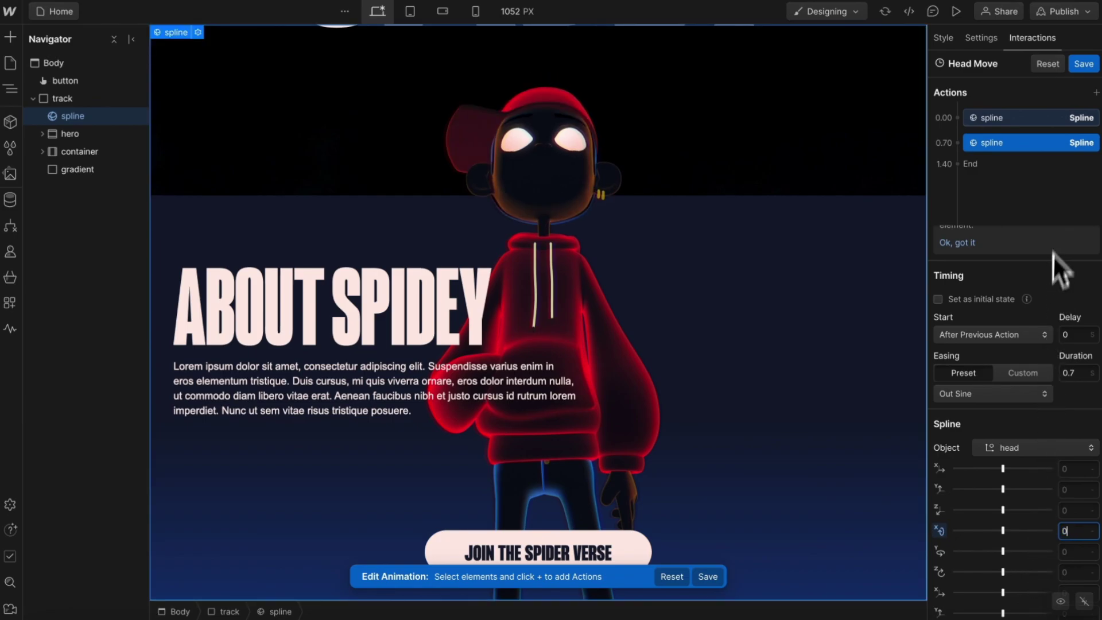
pyautogui.click(1082, 64)
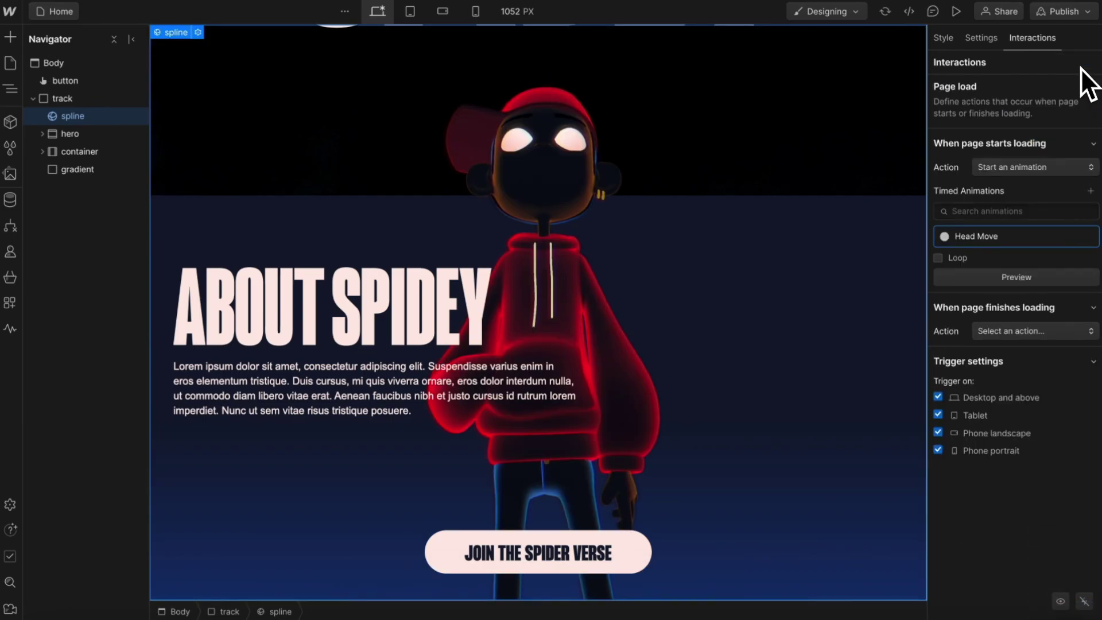
# Step: Turn on Loop for Head Move, preview the repeating head bob, and select the About Spidey container
pyautogui.click(956, 258)
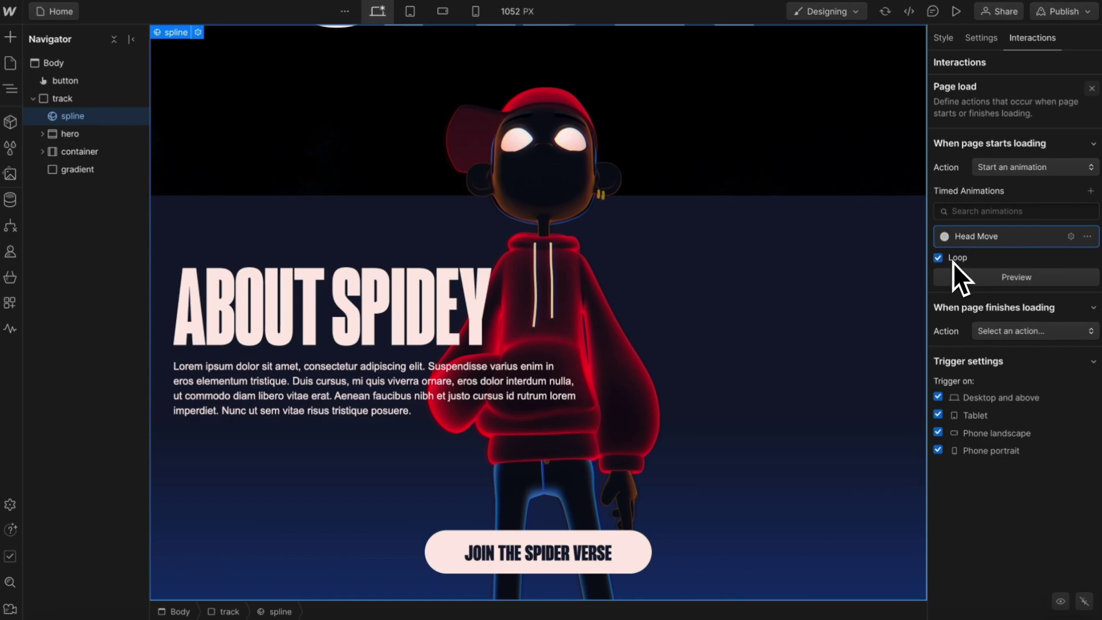
pyautogui.click(956, 12)
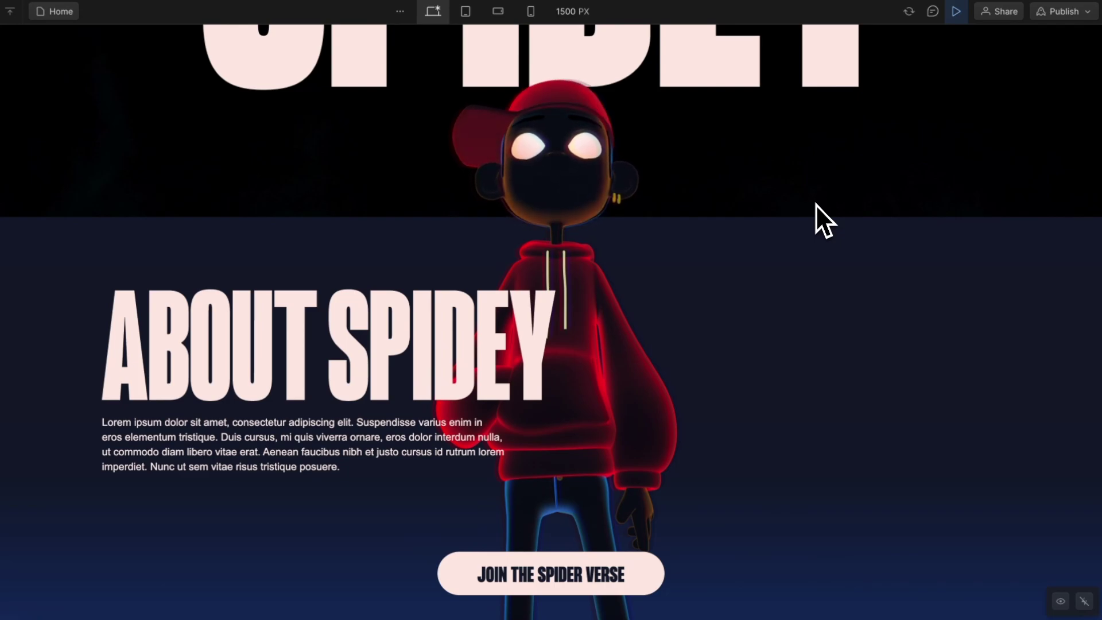
pyautogui.click(955, 12)
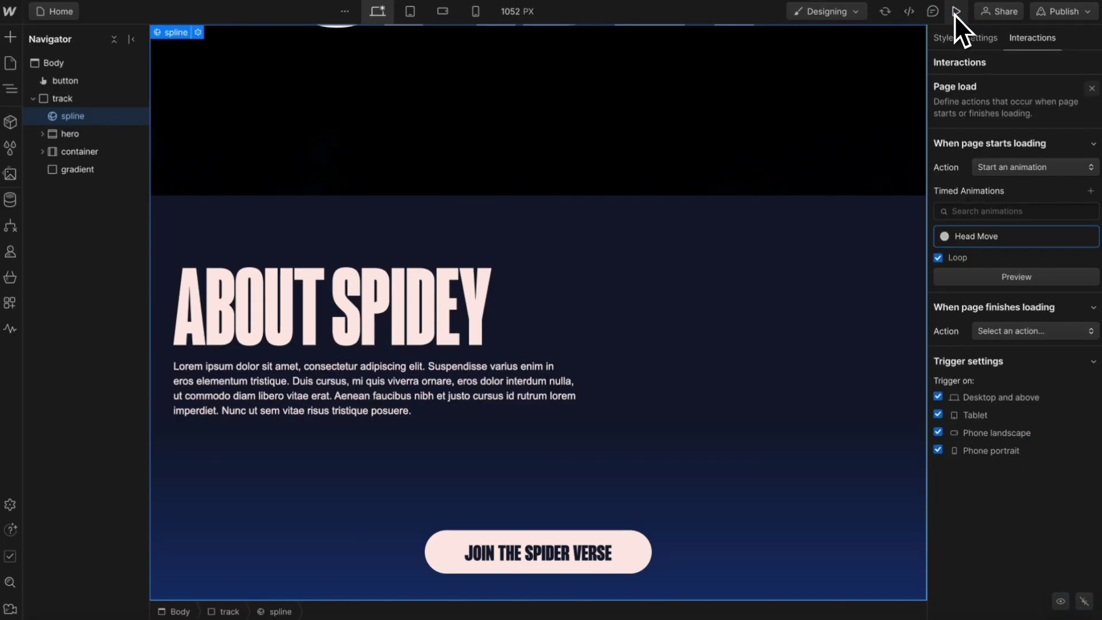
pyautogui.click(84, 153)
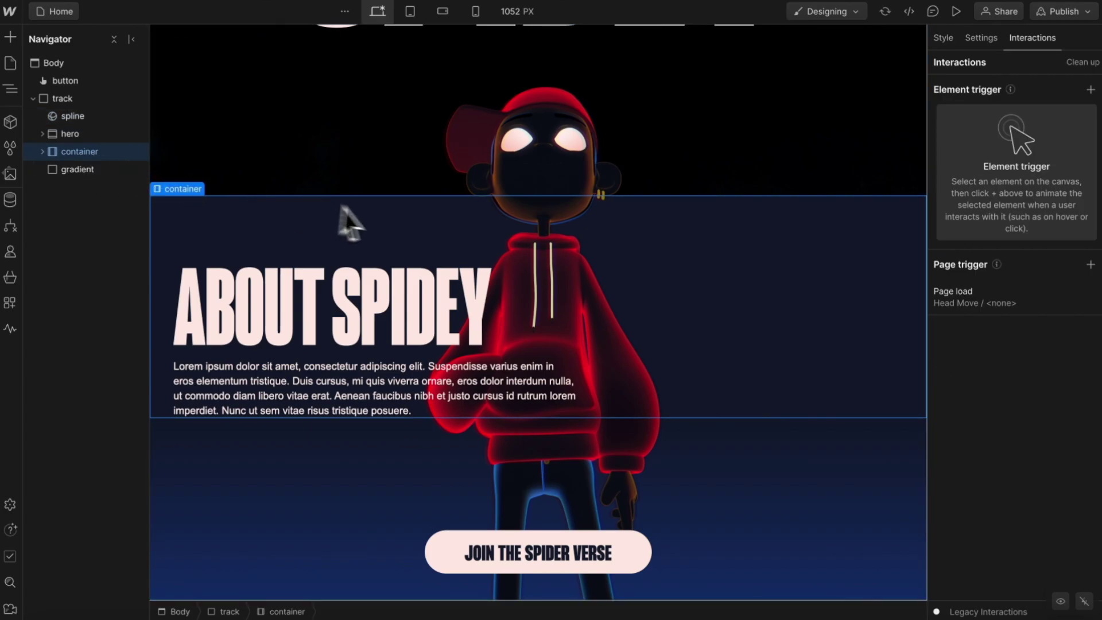
# Step: Give the container a While scrolling in view trigger that plays a new scroll animation 'Scroll'
pyautogui.scroll(7, 383, 221)
pyautogui.scroll(-3, 384, 213)
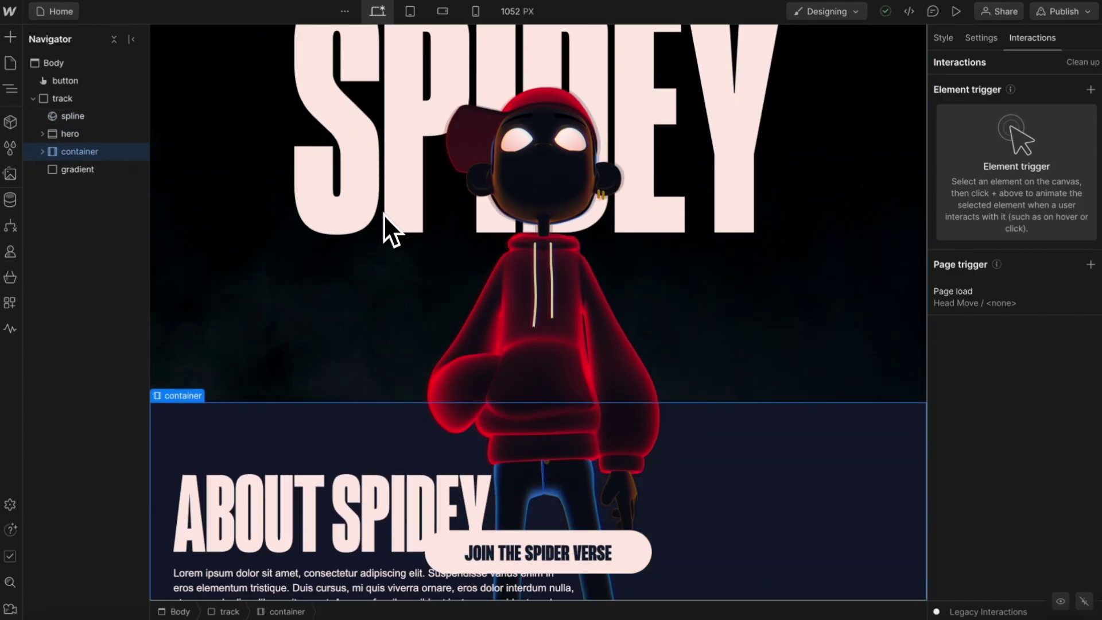
pyautogui.scroll(-4, 383, 214)
pyautogui.scroll(-1, 383, 215)
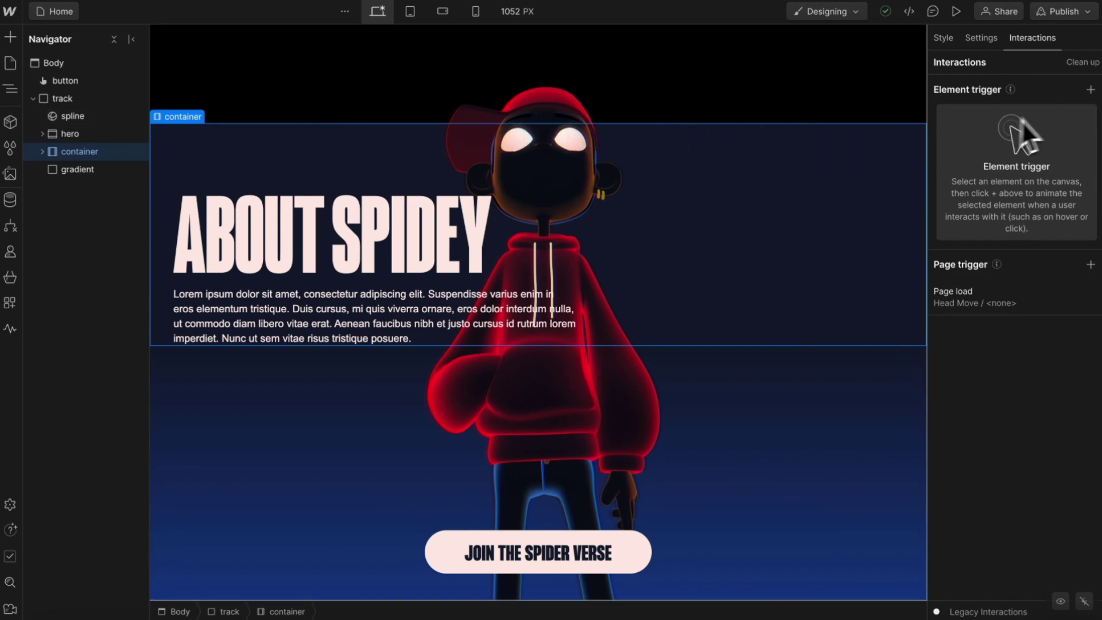
pyautogui.click(1090, 90)
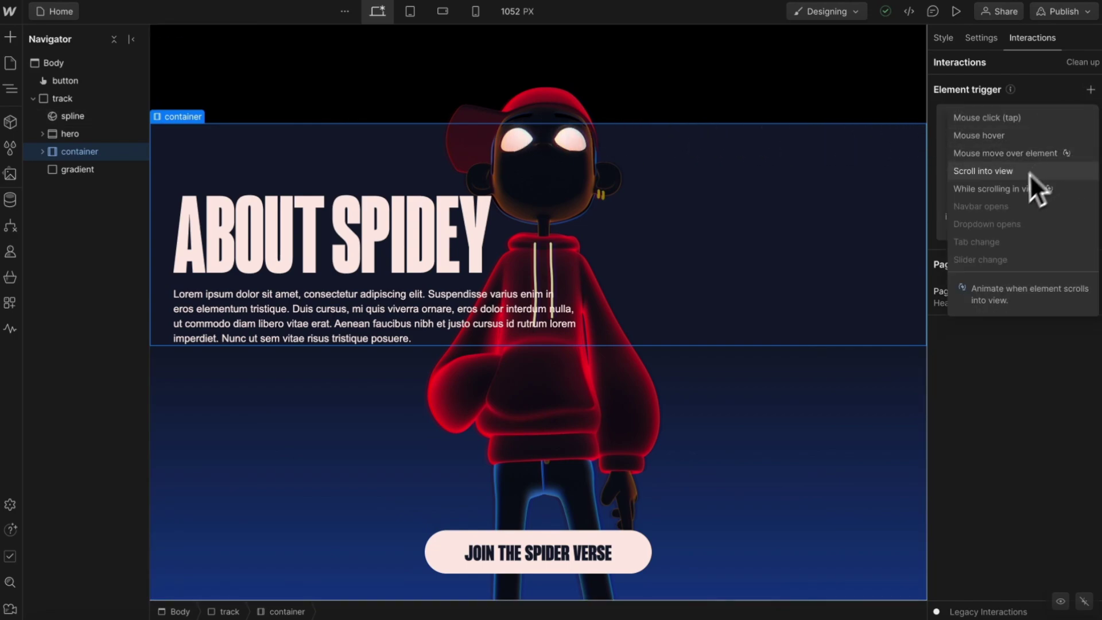
pyautogui.click(1012, 189)
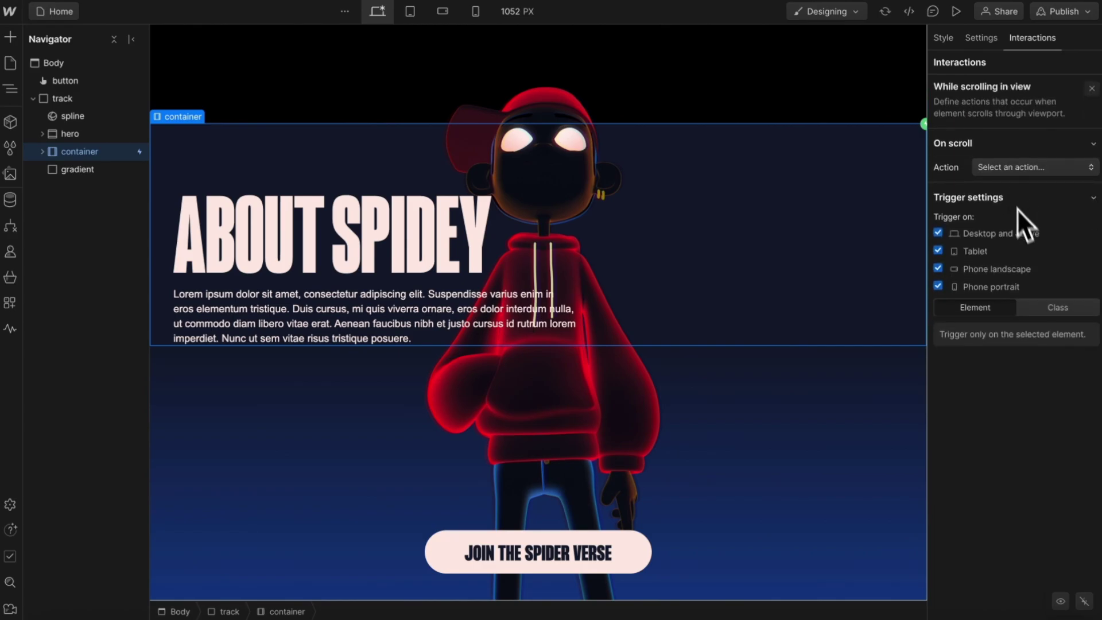
pyautogui.click(1069, 167)
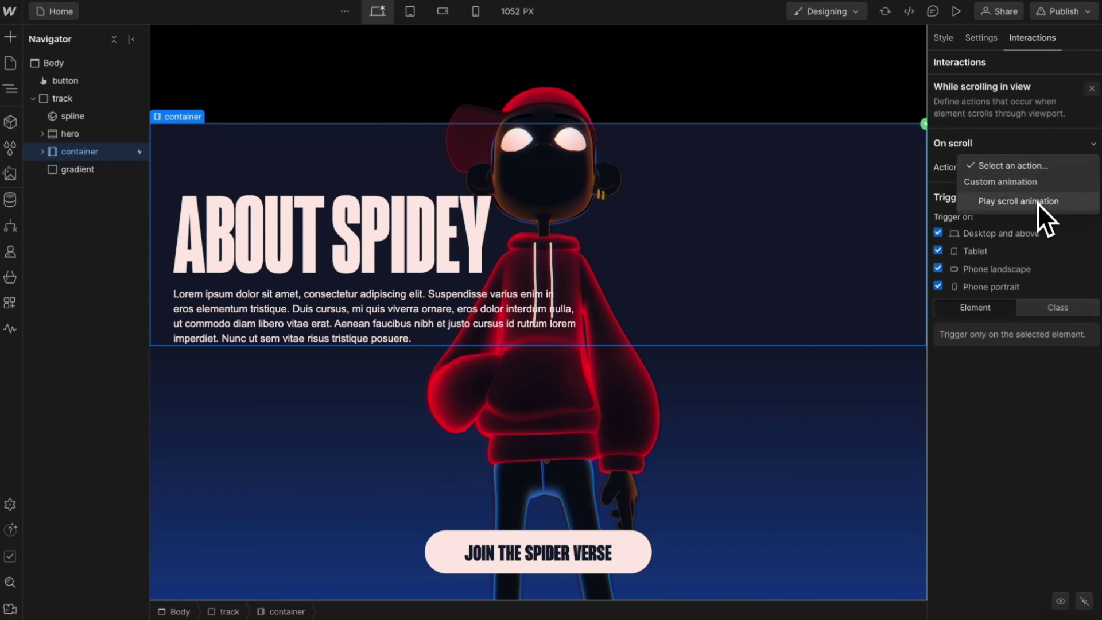
pyautogui.click(1038, 202)
pyautogui.click(1091, 256)
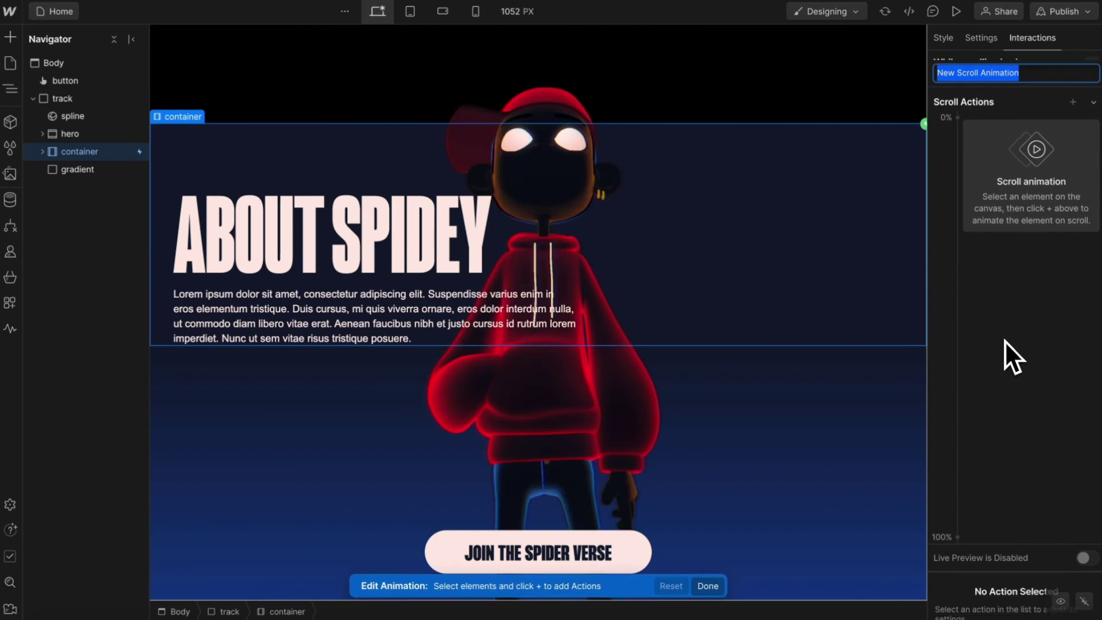
pyautogui.write('Scroll')
pyautogui.press('Return')
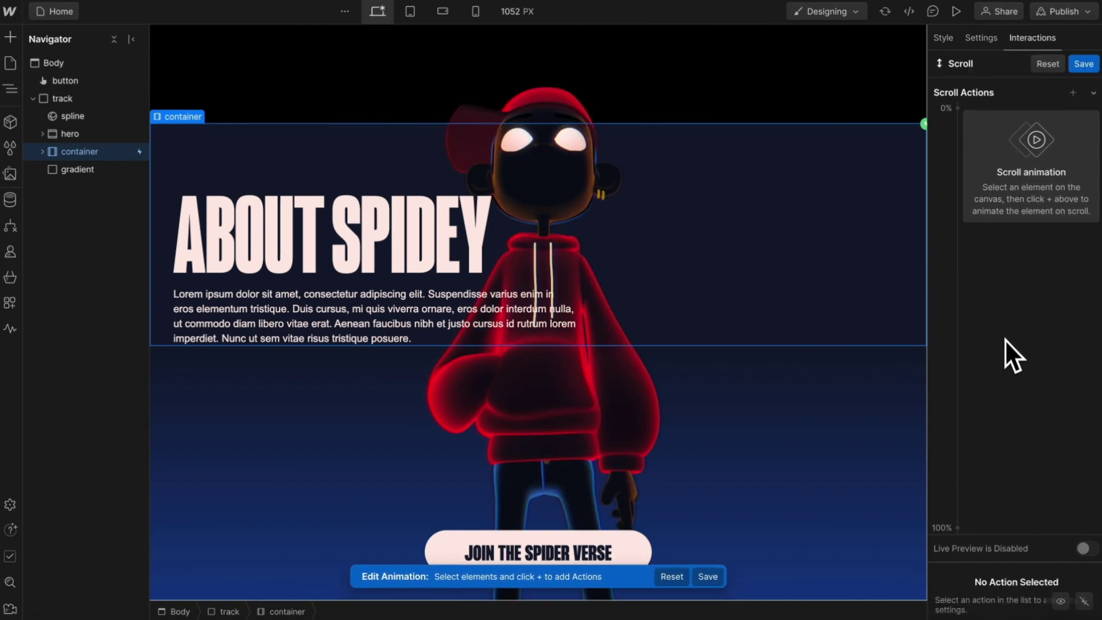
# Step: Add a Spline action at 0% and 100% on the Spline scene, targeting Spider-Man
pyautogui.click(69, 117)
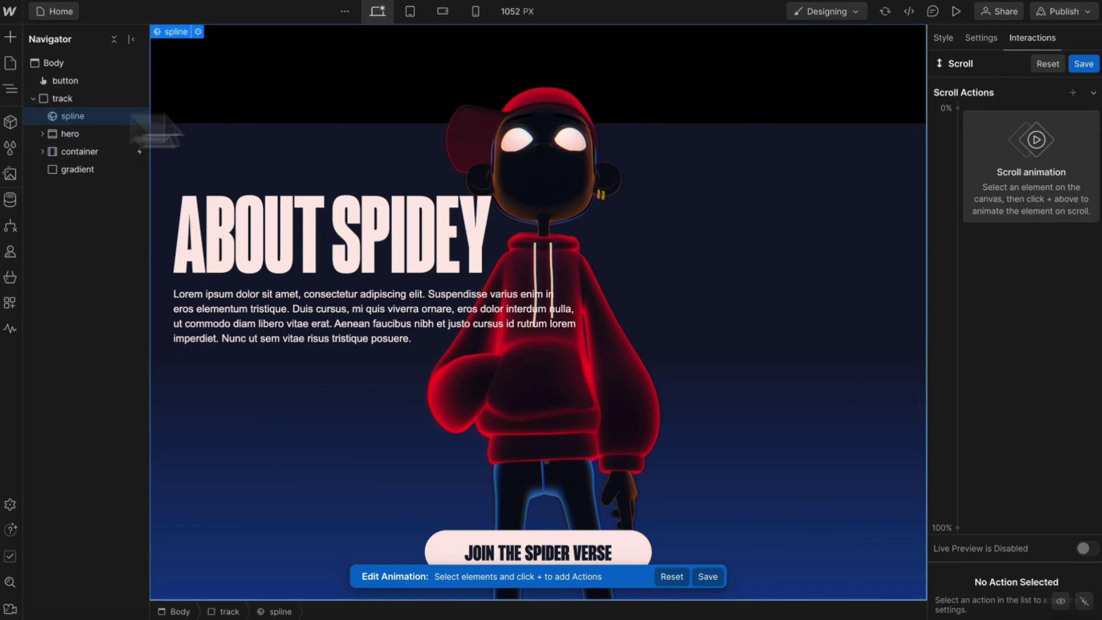
pyautogui.click(1070, 92)
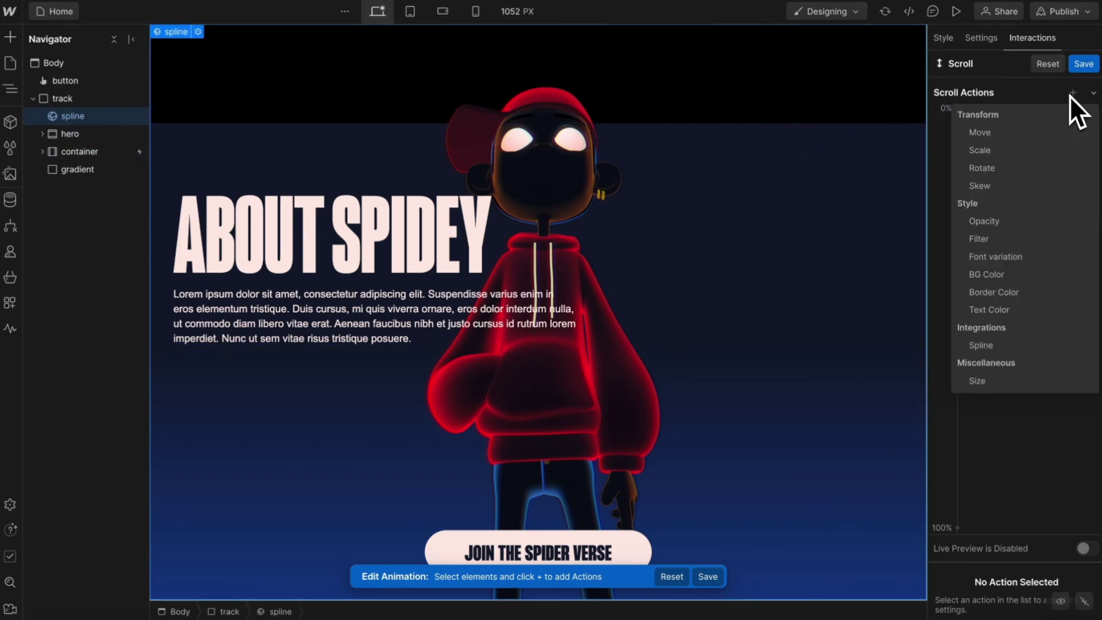
pyautogui.click(981, 342)
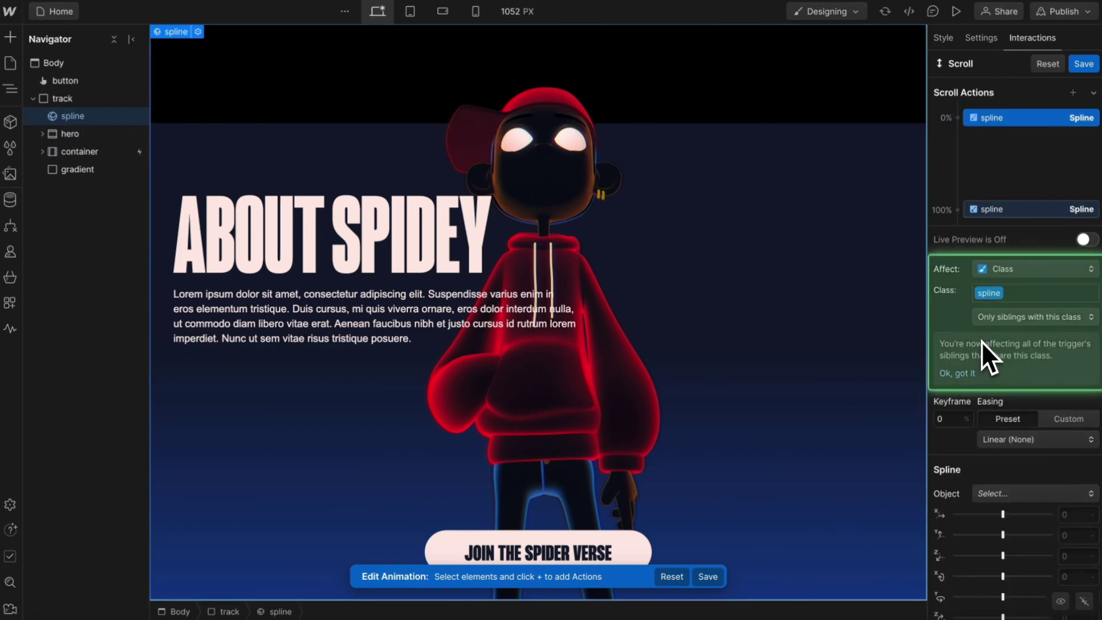
pyautogui.click(993, 495)
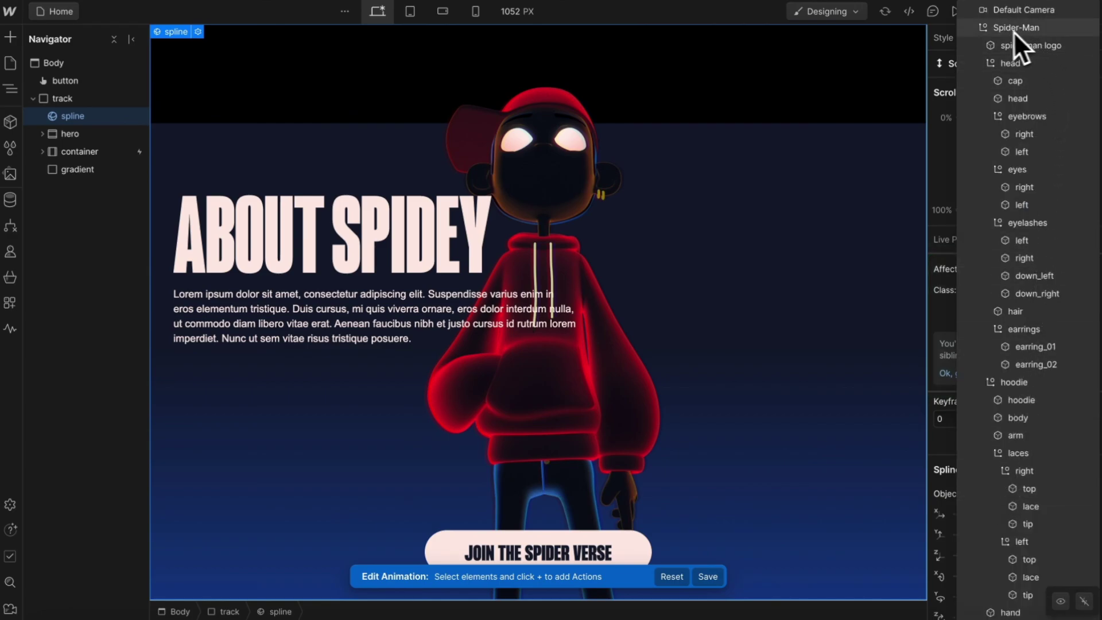
pyautogui.click(1031, 29)
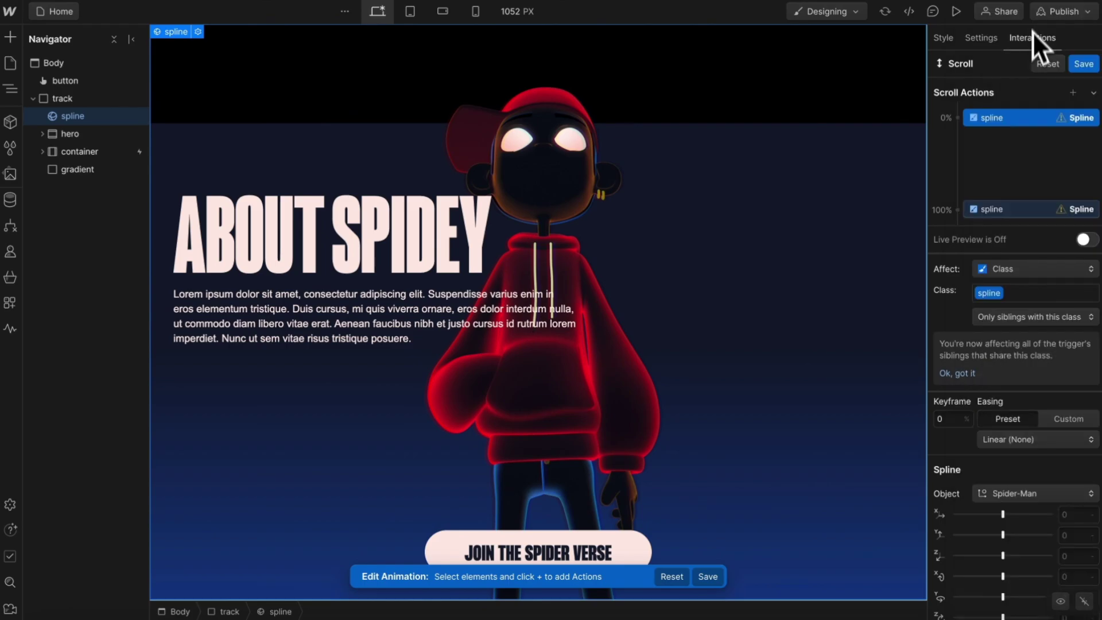
# Step: At 0%, set Spider-Man's Y and Z position and X and Y rotation to 0
pyautogui.scroll(-2, 1048, 448)
pyautogui.click(1064, 489)
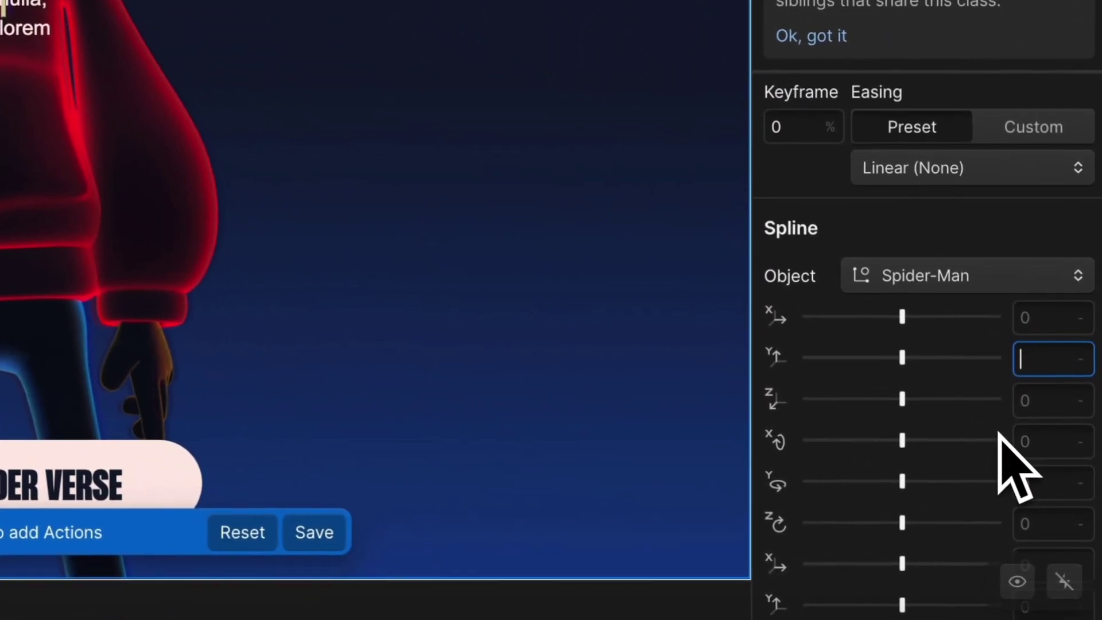
pyautogui.write('0')
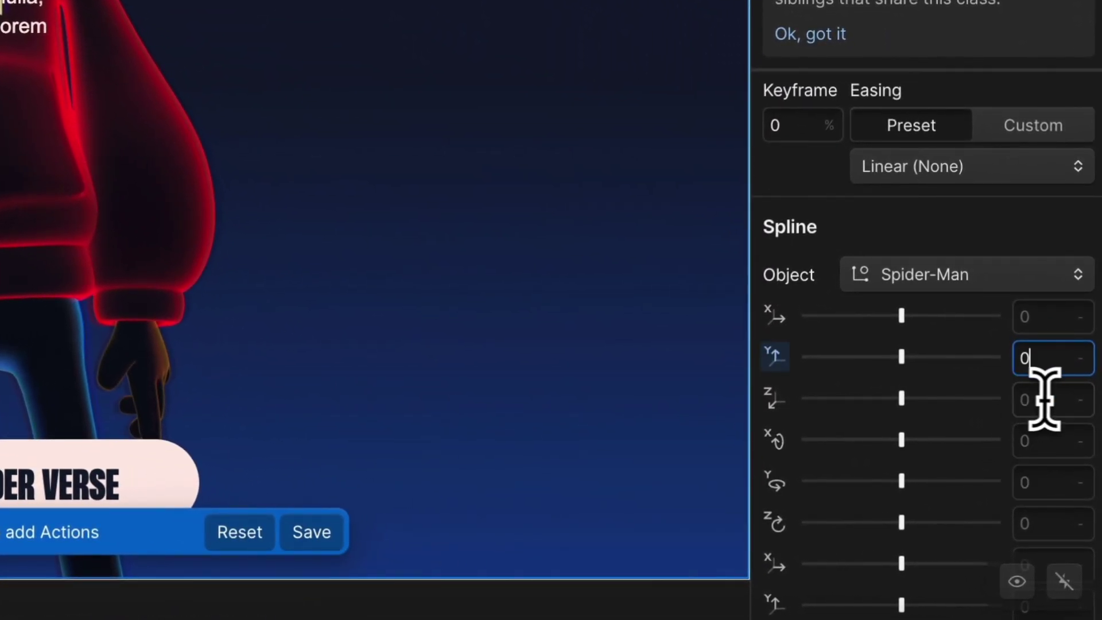
pyautogui.click(1045, 396)
pyautogui.write('0')
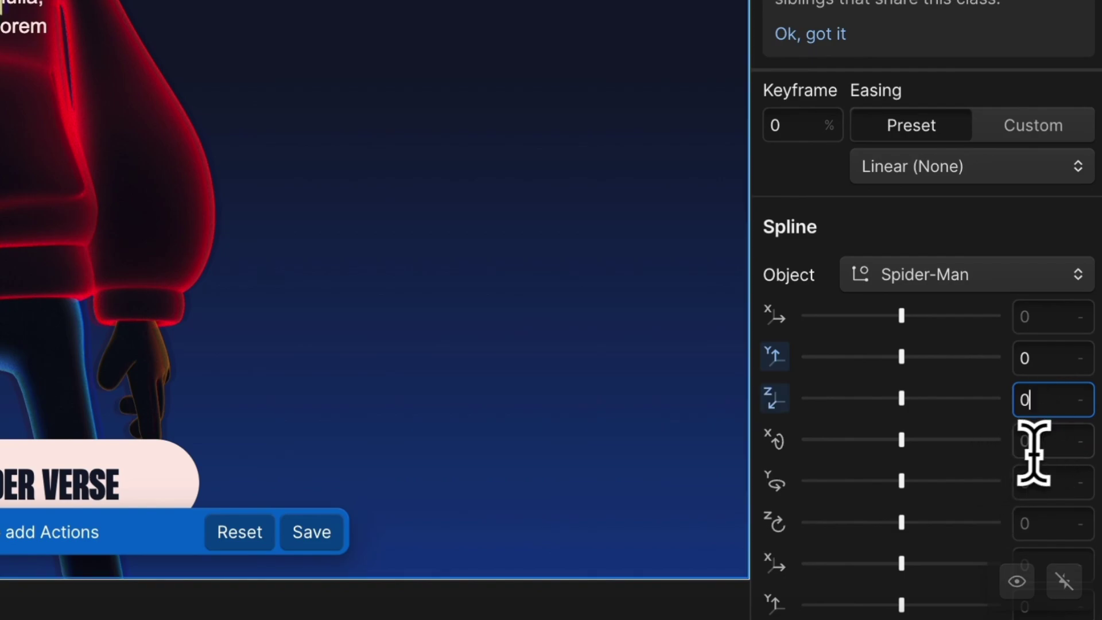
pyautogui.click(1028, 443)
pyautogui.write('0')
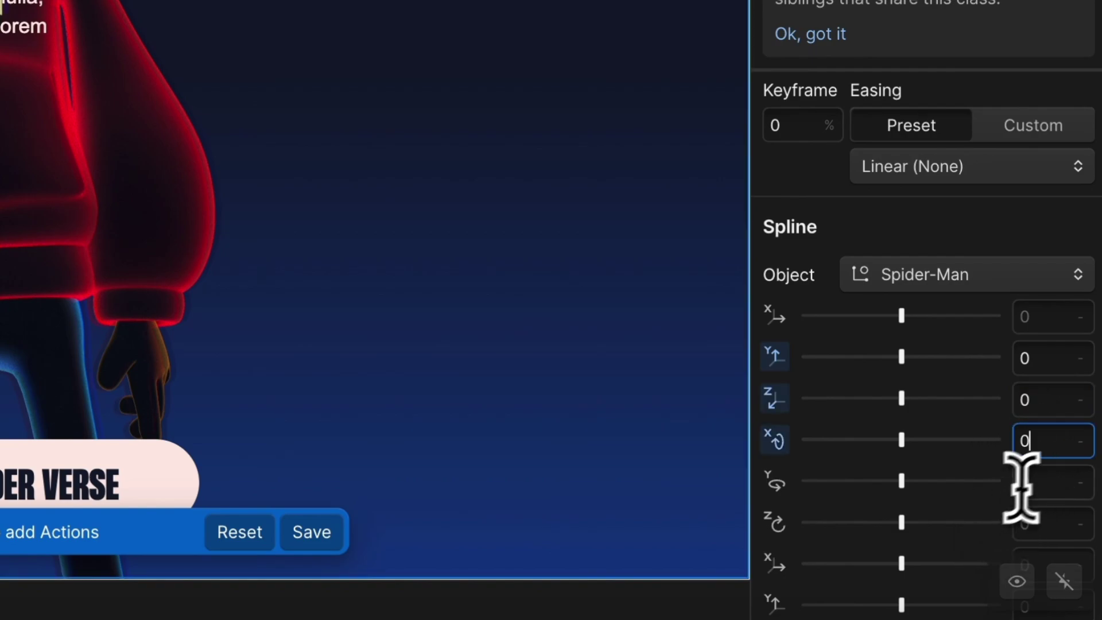
pyautogui.click(1025, 482)
pyautogui.write('0')
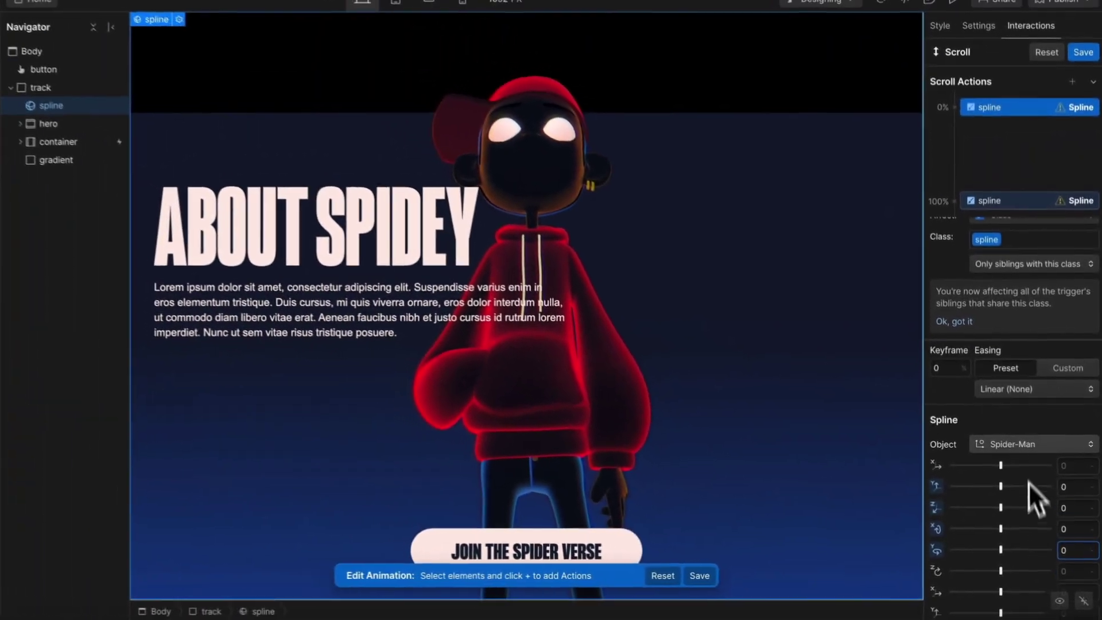
# Step: At 100%, target Spider-Man and set Y position -220 and Z position 210
pyautogui.click(1011, 213)
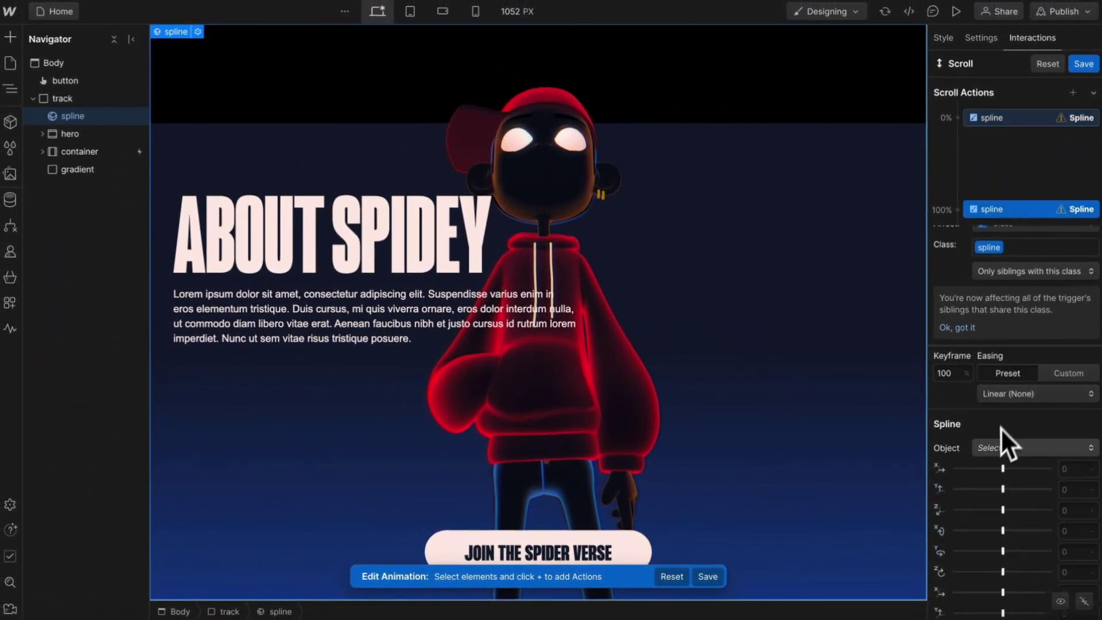
pyautogui.click(1001, 446)
pyautogui.click(1028, 33)
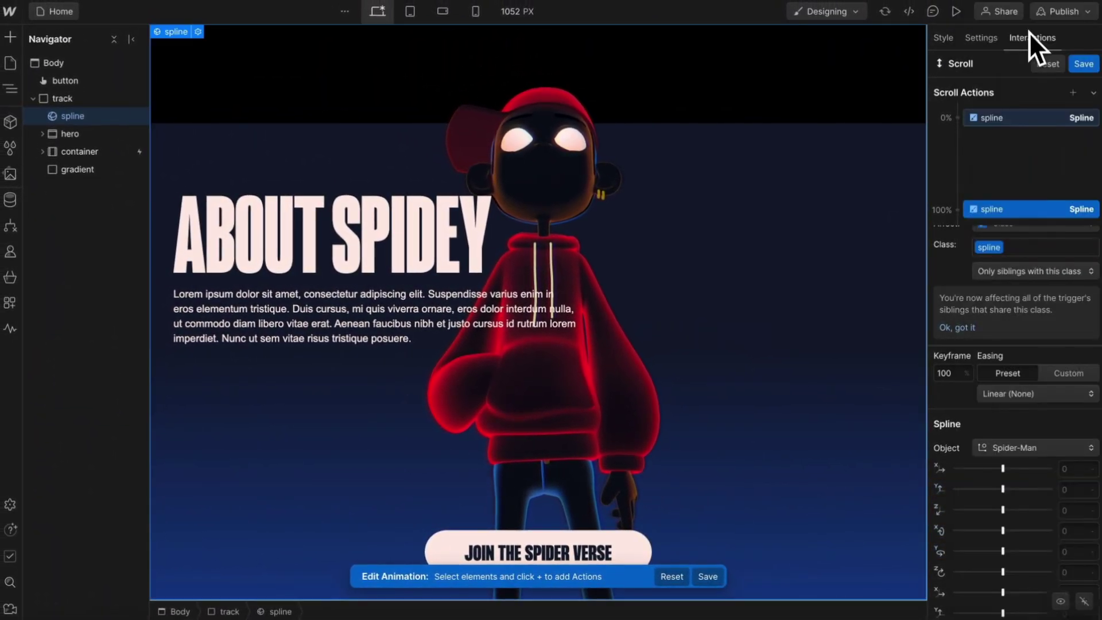
pyautogui.click(1074, 490)
pyautogui.write('-20')
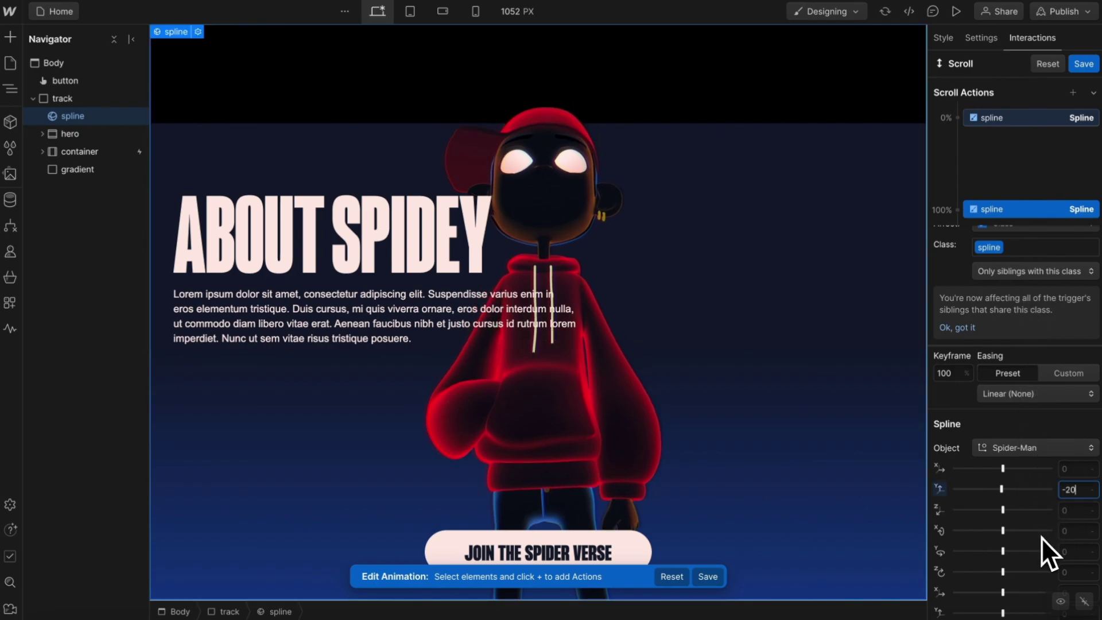
pyautogui.press('BackSpace')
pyautogui.press('BackSpace')
pyautogui.write('120')
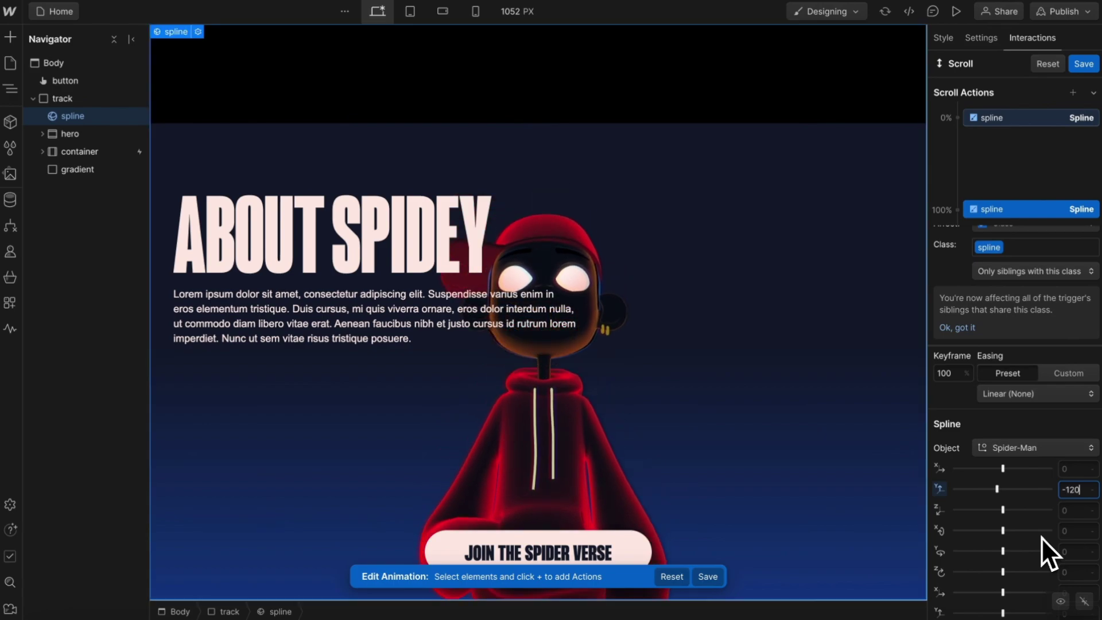
pyautogui.press('BackSpace')
pyautogui.press('BackSpace')
pyautogui.press('BackSpace')
pyautogui.write('220')
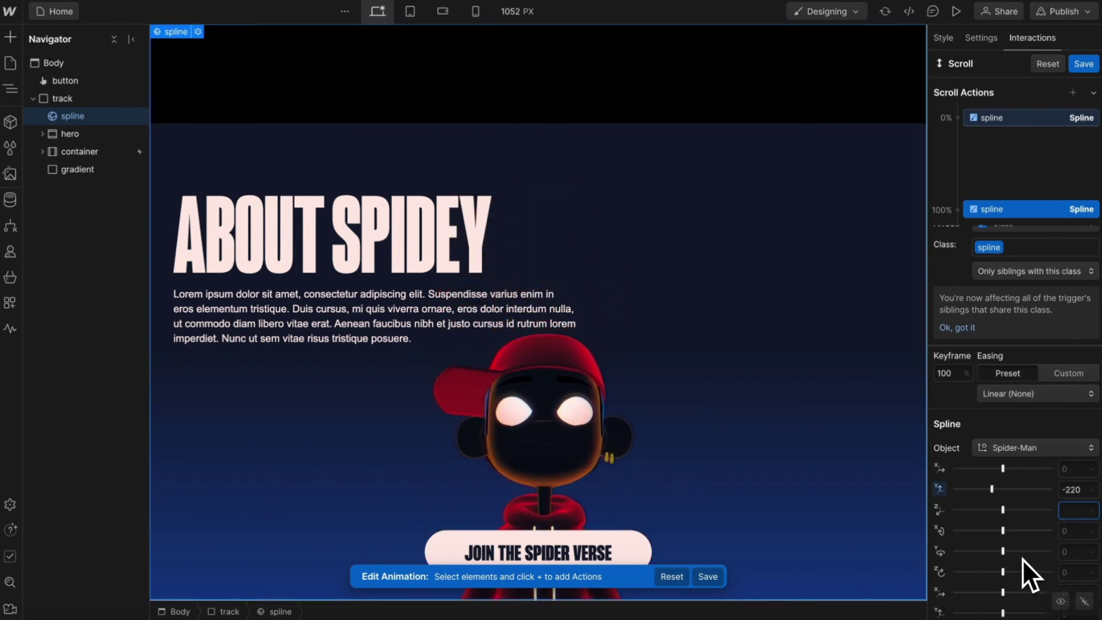
pyautogui.write('60')
pyautogui.hotkey('shift', 'Up')
pyautogui.hotkey('shift', 'Up')
pyautogui.hotkey('shift', 'Up')
pyautogui.hotkey('shift', 'Up')
pyautogui.hotkey('shift', 'Up')
pyautogui.hotkey('shift', 'Up')
pyautogui.hotkey('shift', 'Up')
pyautogui.hotkey('shift', 'Up')
pyautogui.hotkey('shift', 'Up')
pyautogui.hotkey('shift', 'Up')
pyautogui.hotkey('shift', 'Up')
pyautogui.hotkey('shift', 'Up')
pyautogui.hotkey('shift', 'Up')
pyautogui.hotkey('shift', 'Up')
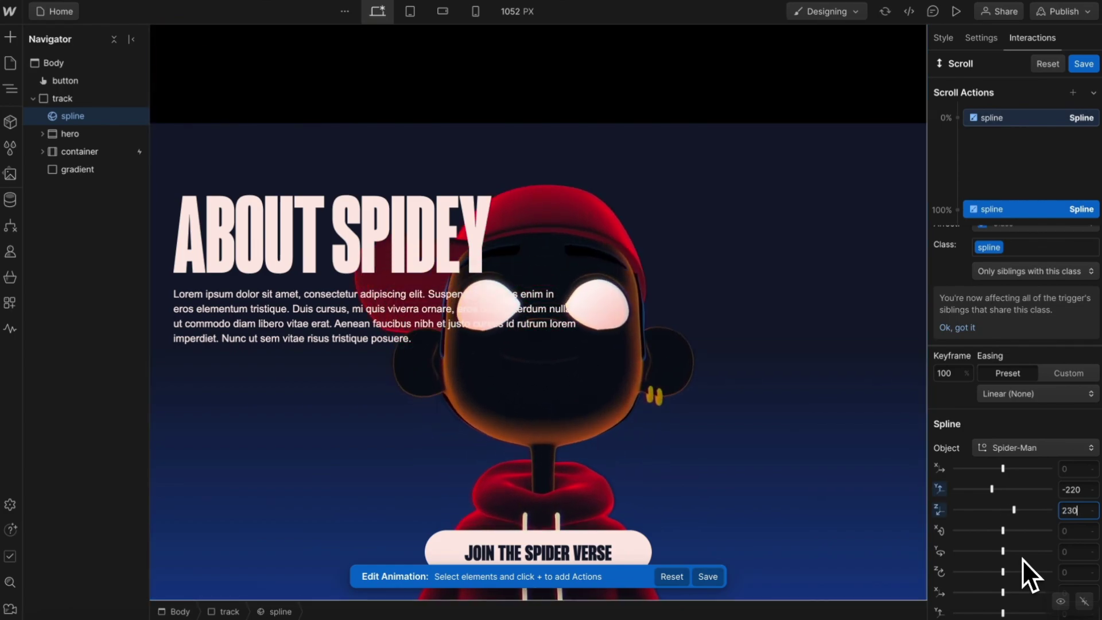
pyautogui.hotkey('shift', 'Up')
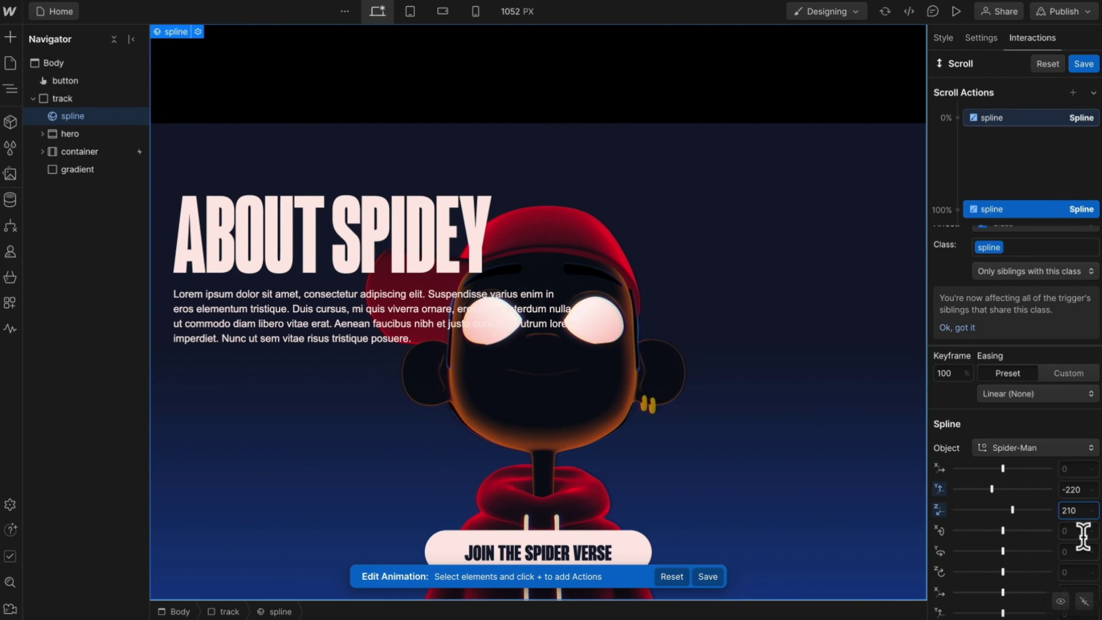
# Step: Set Spider-Man's 100% rotations to X 0.2 and Y -6.5
pyautogui.click(1079, 531)
pyautogui.write('-0.2')
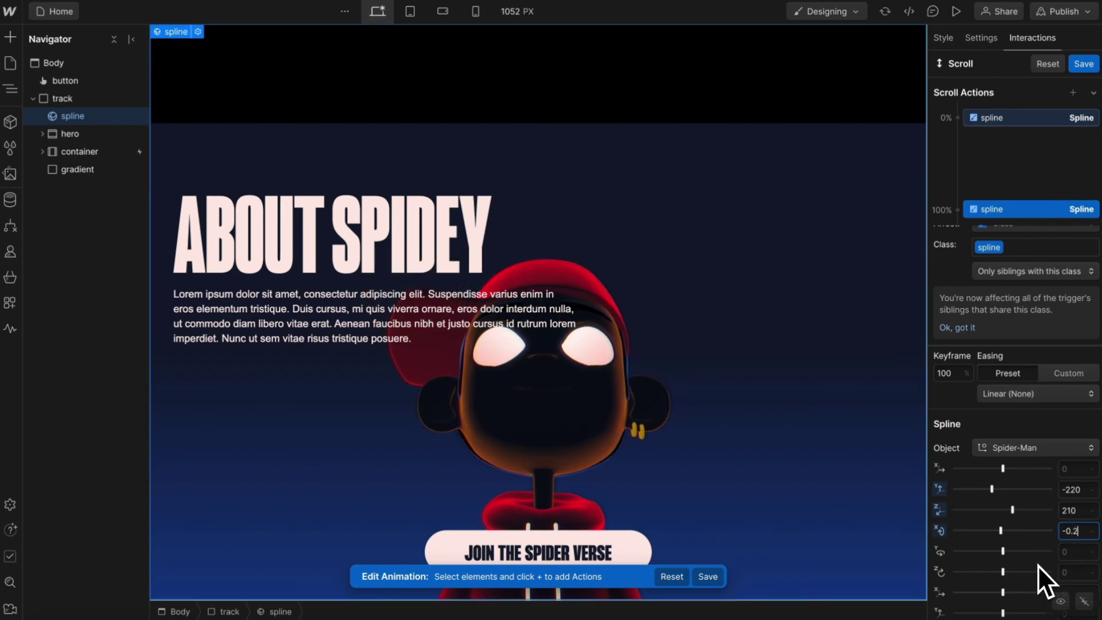
pyautogui.press('BackSpace')
pyautogui.press('BackSpace')
pyautogui.press('BackSpace')
pyautogui.write('.2')
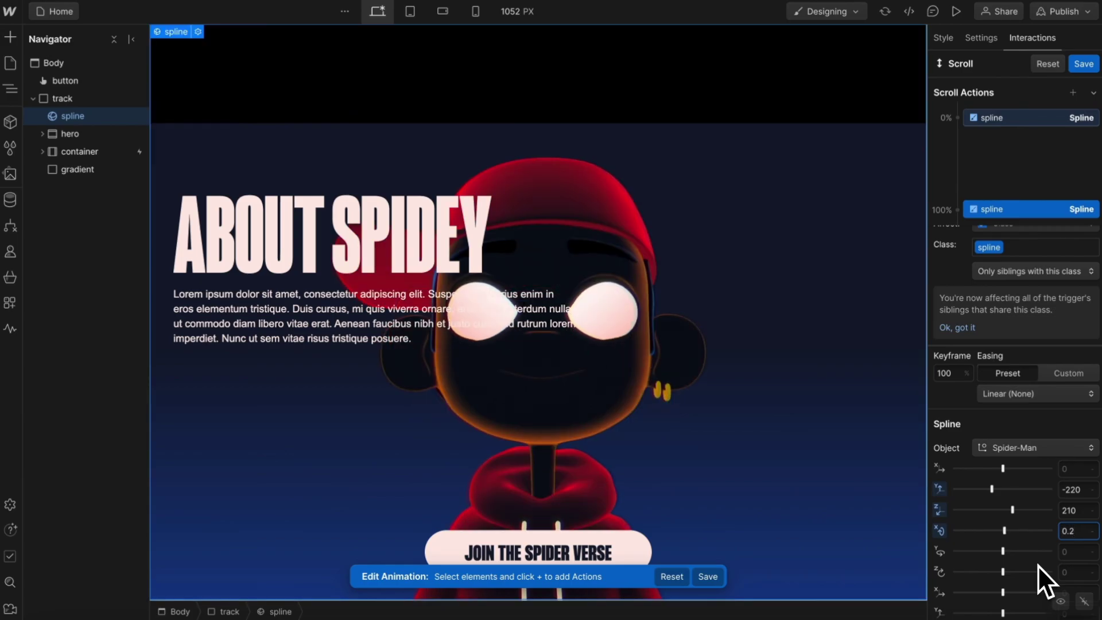
pyautogui.click(1072, 550)
pyautogui.write('-4')
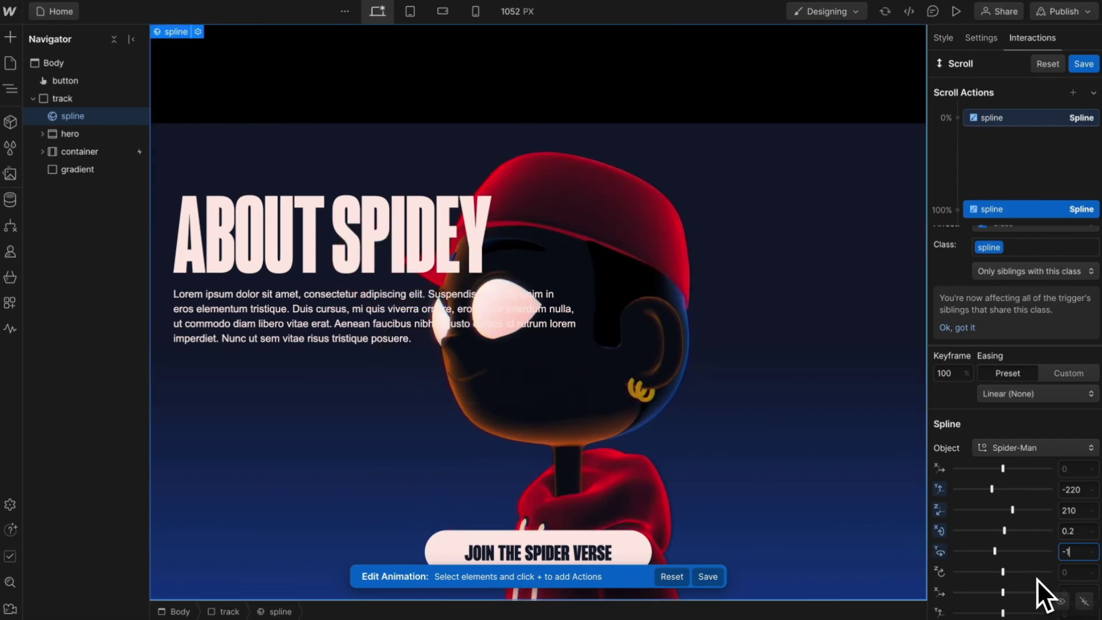
pyautogui.press('BackSpace')
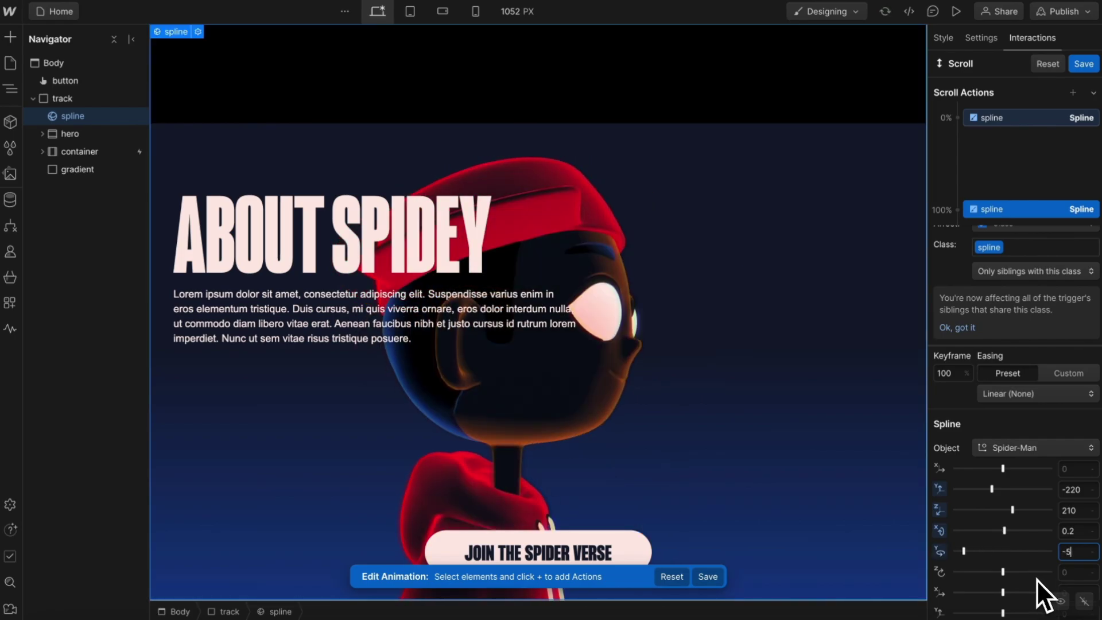
pyautogui.write('6')
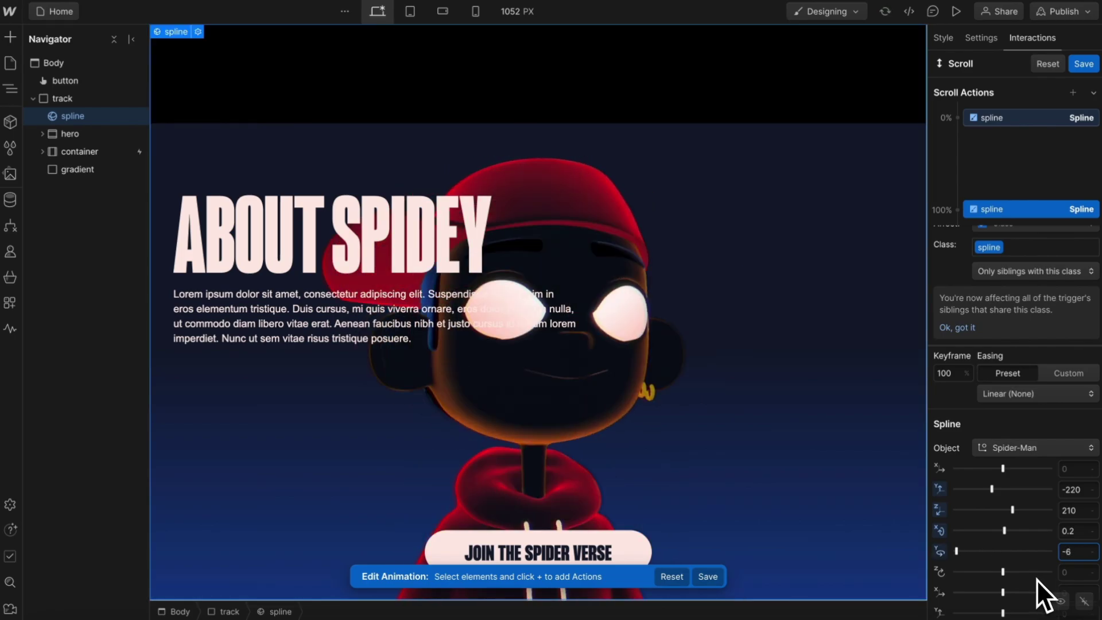
pyautogui.write('.5')
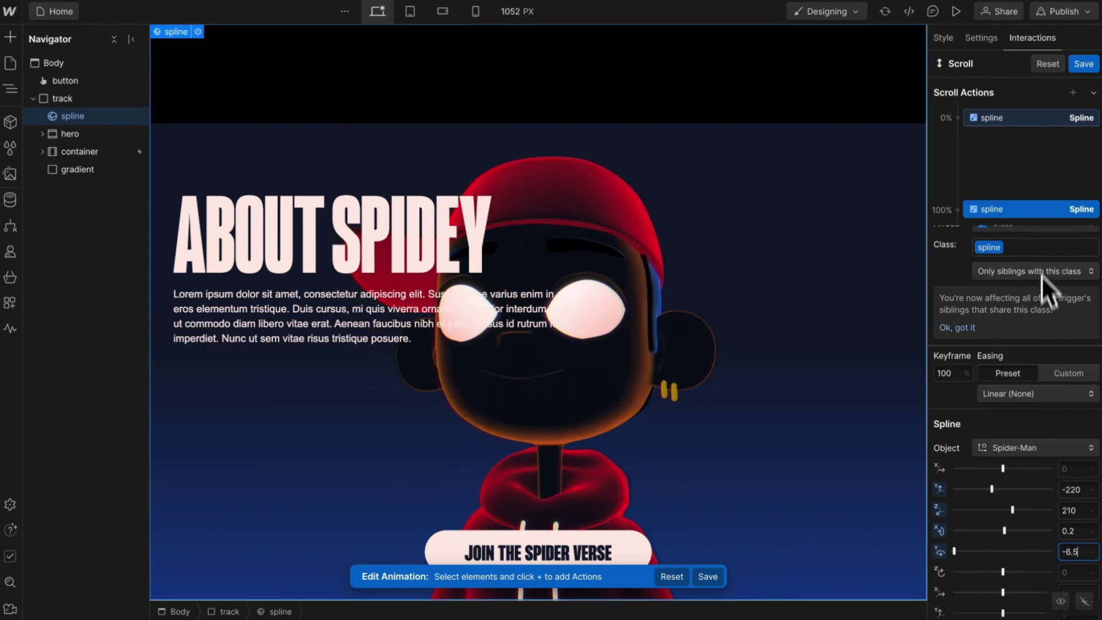
pyautogui.click(1087, 239)
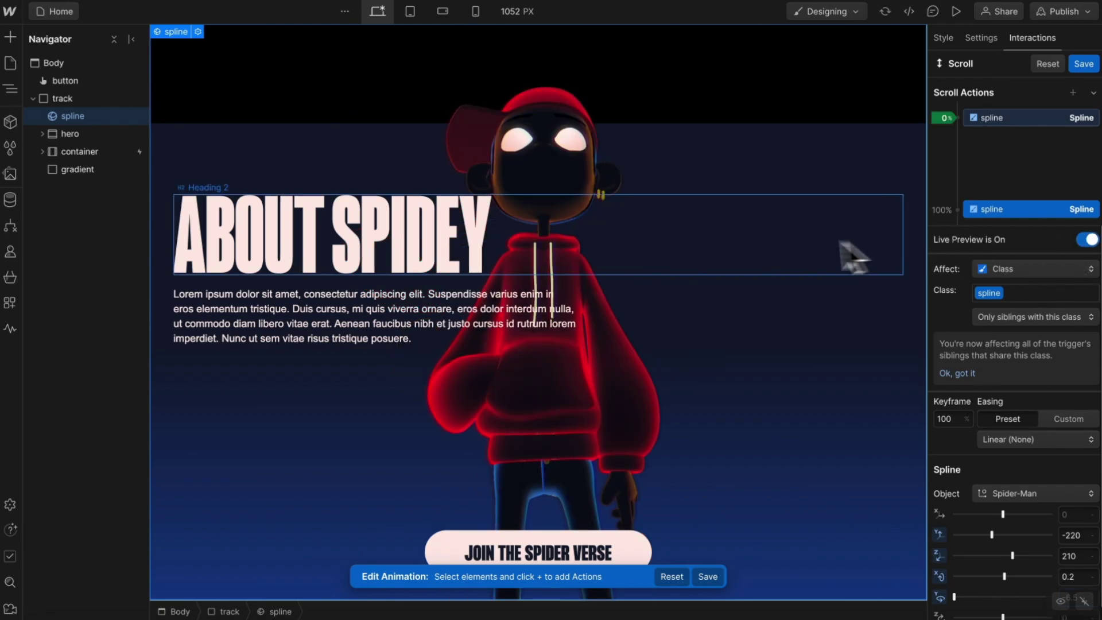
# Step: Scroll the canvas to watch Spider-Man's live-previewed turn, then save the Scroll animation
pyautogui.scroll(-5, 656, 260)
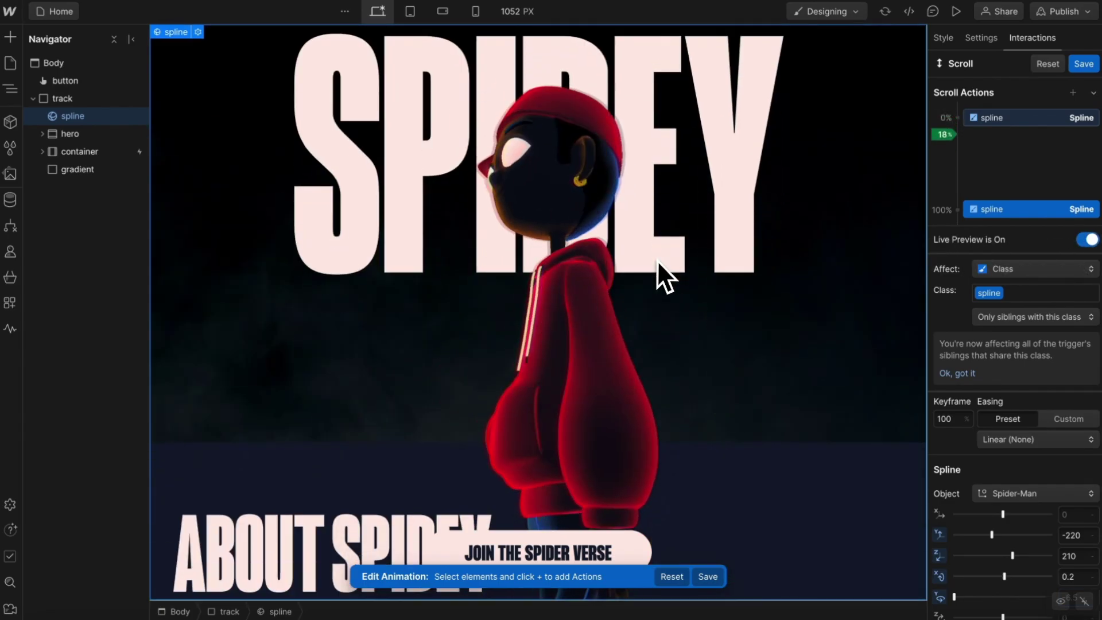
pyautogui.scroll(-8, 657, 260)
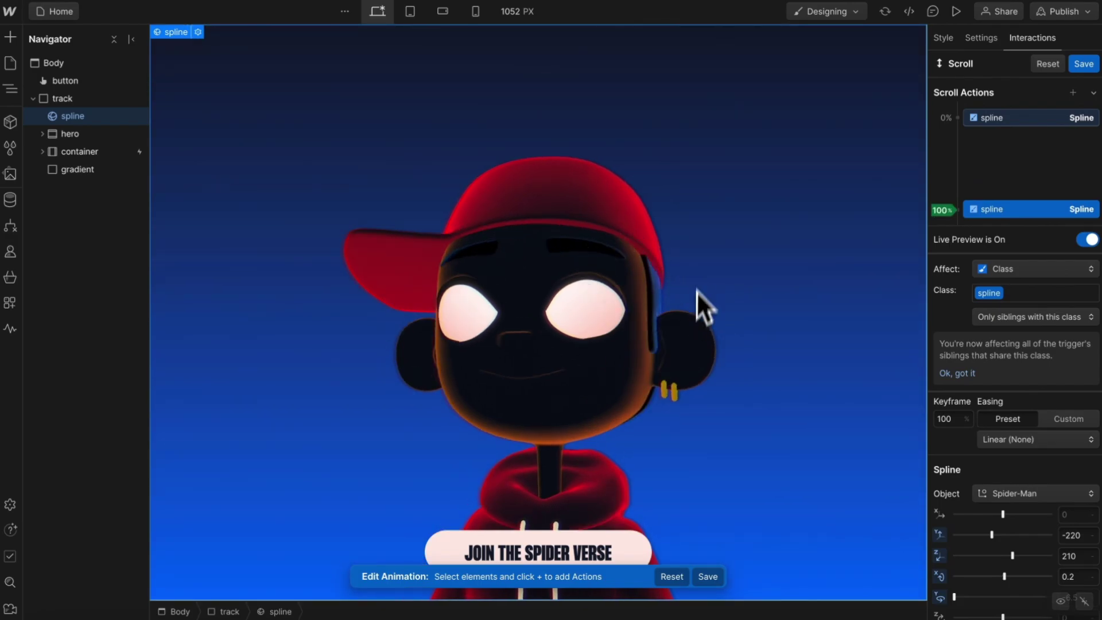
pyautogui.scroll(10, 701, 236)
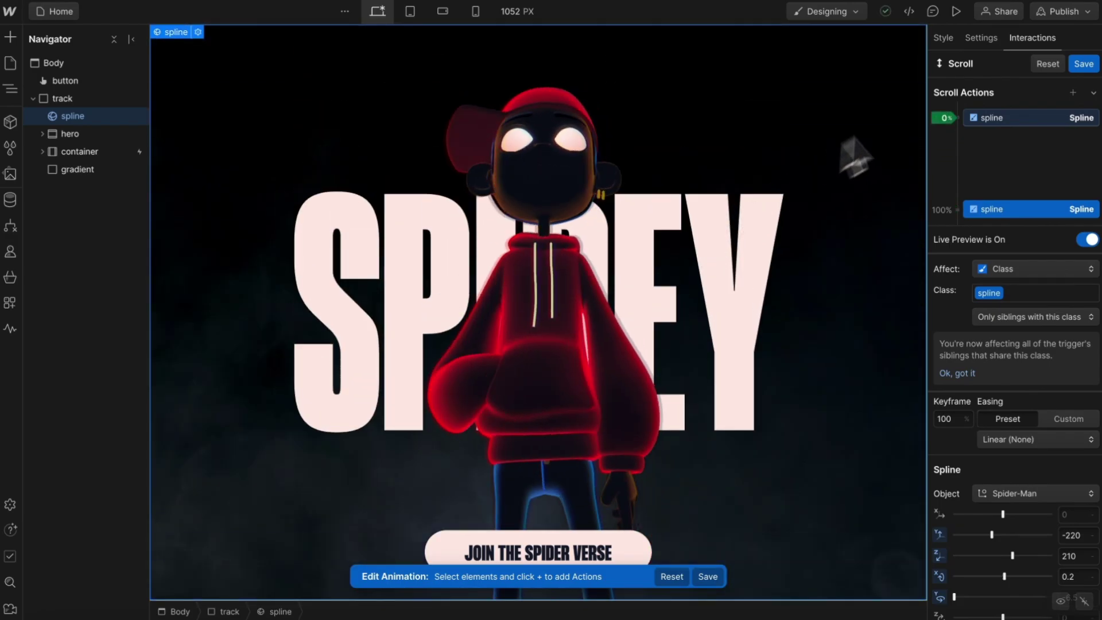
pyautogui.click(1084, 64)
# Step: Give the JOIN THE SPIDER VERSE button a Mouse hover trigger starting a new timed animation 'Hover In'
pyautogui.click(1092, 88)
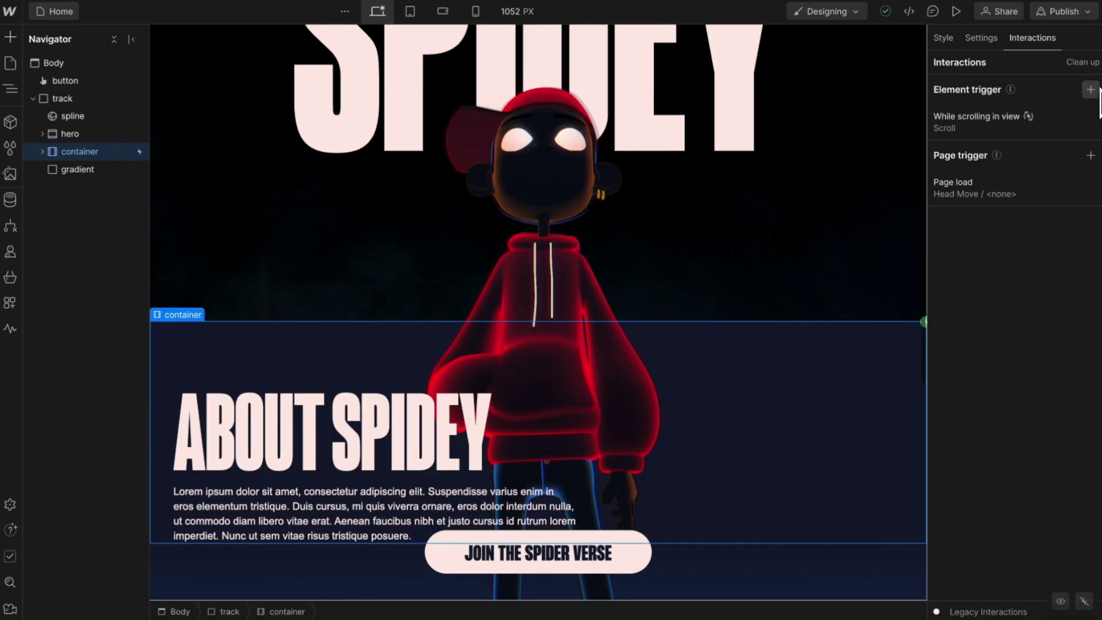
pyautogui.click(512, 557)
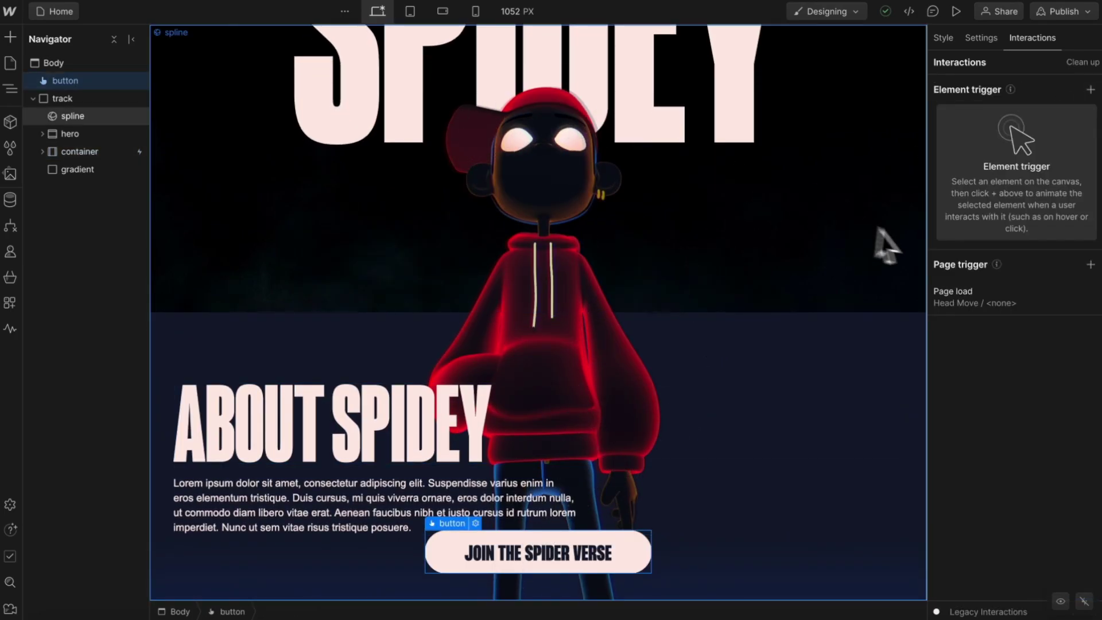
pyautogui.click(1091, 90)
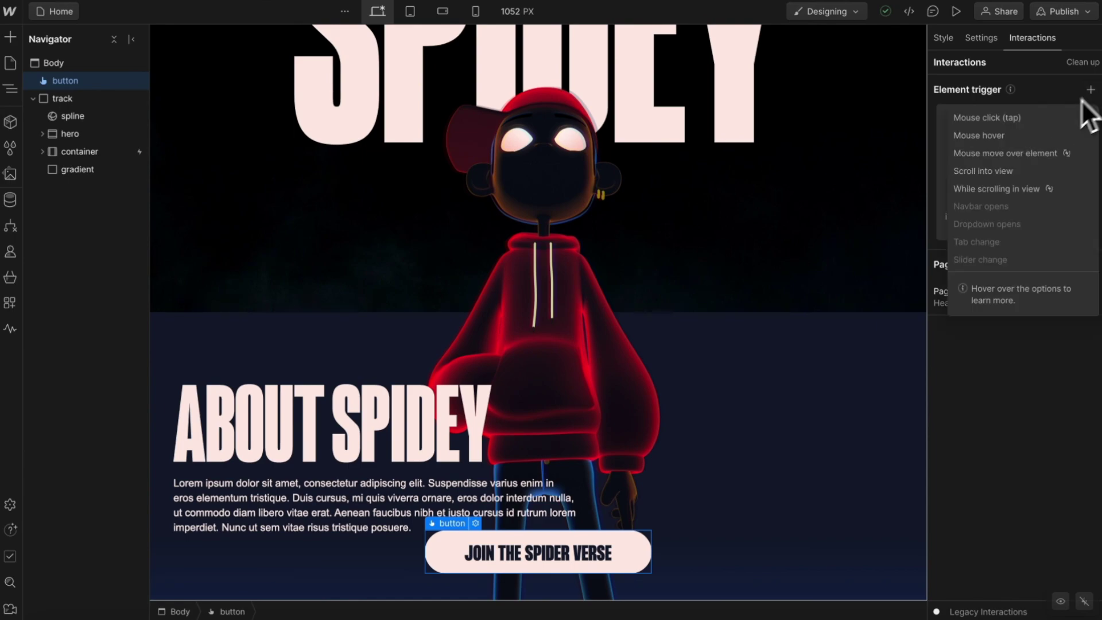
pyautogui.click(1007, 137)
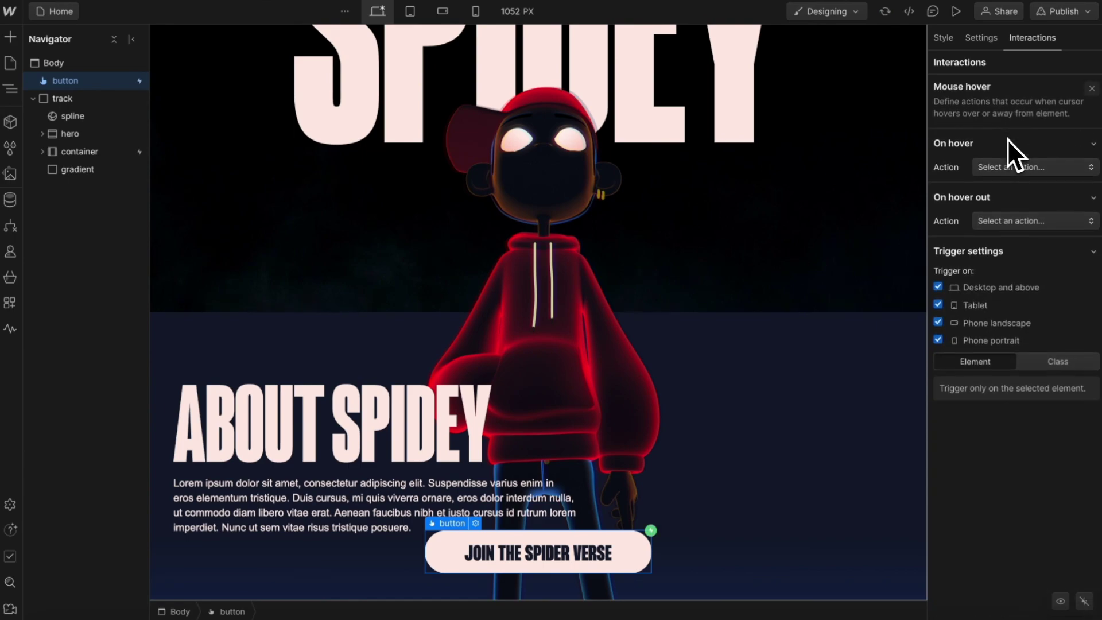
pyautogui.click(1011, 166)
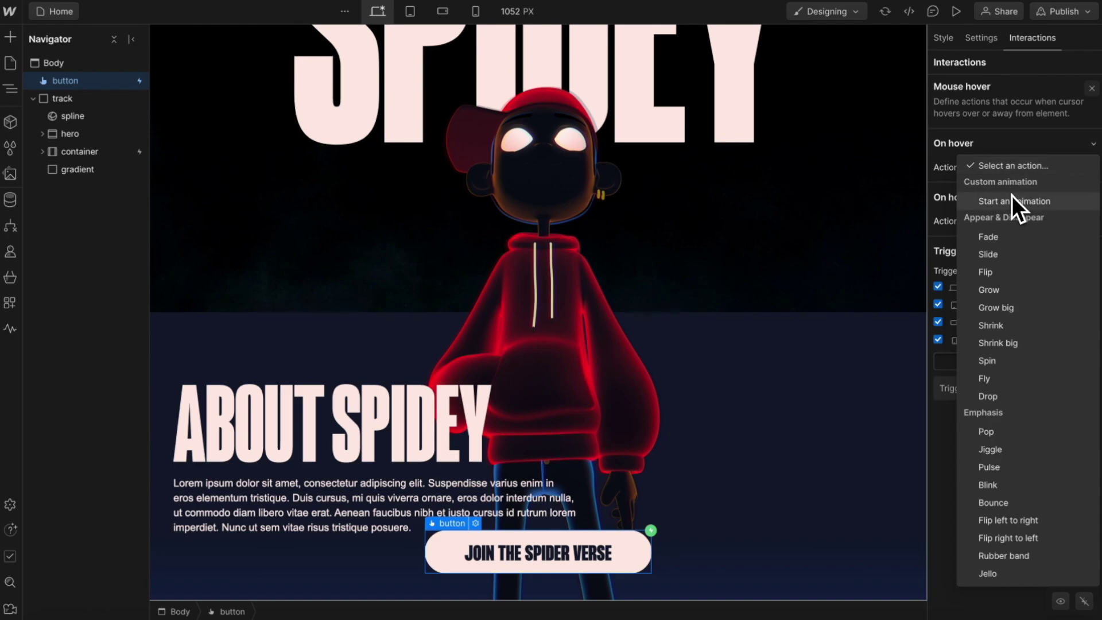
pyautogui.click(1011, 195)
pyautogui.click(1091, 191)
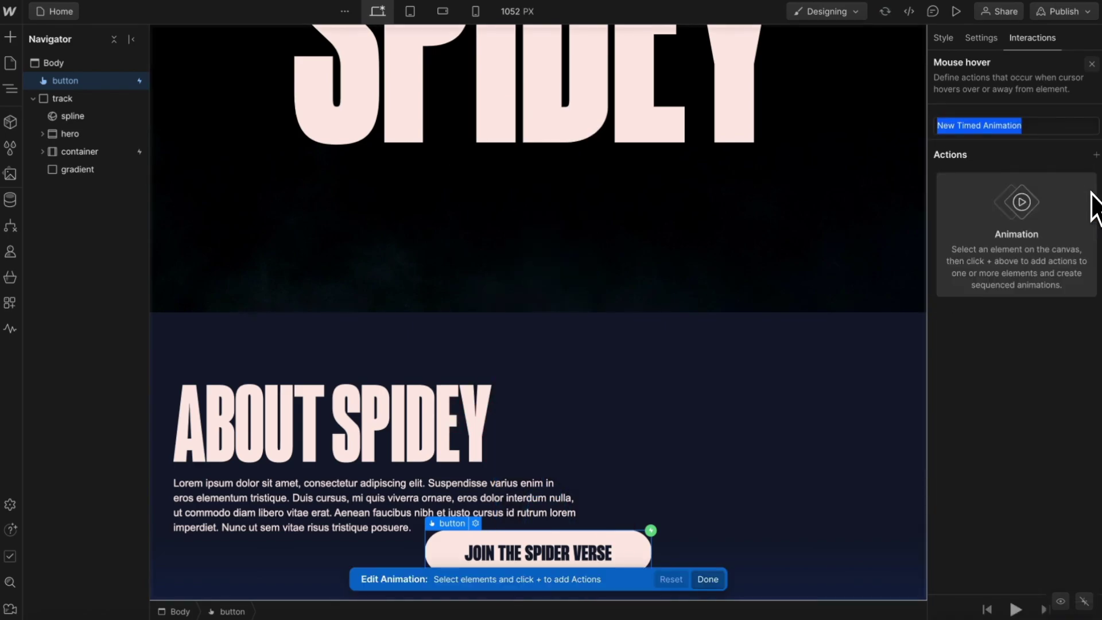
pyautogui.write('B')
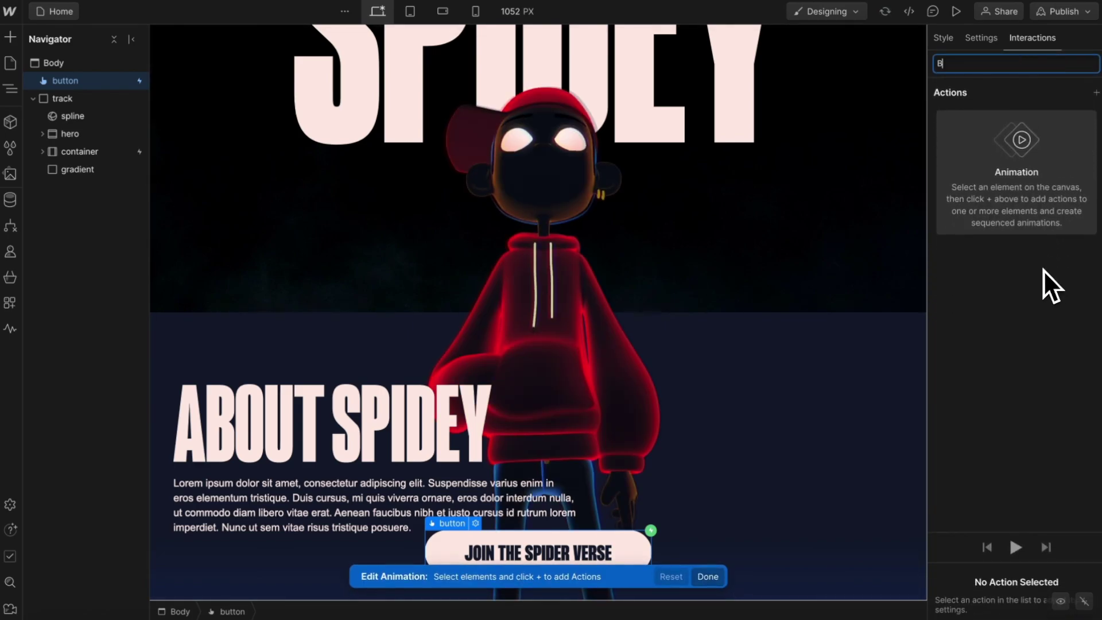
pyautogui.write('over In')
pyautogui.press('Return')
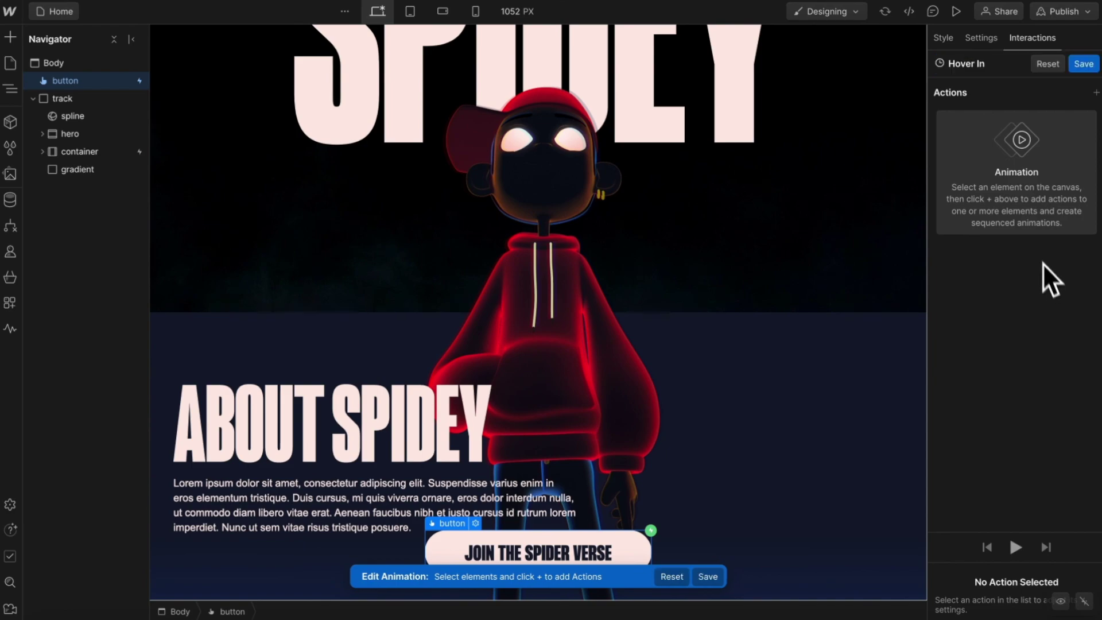
pyautogui.click(86, 110)
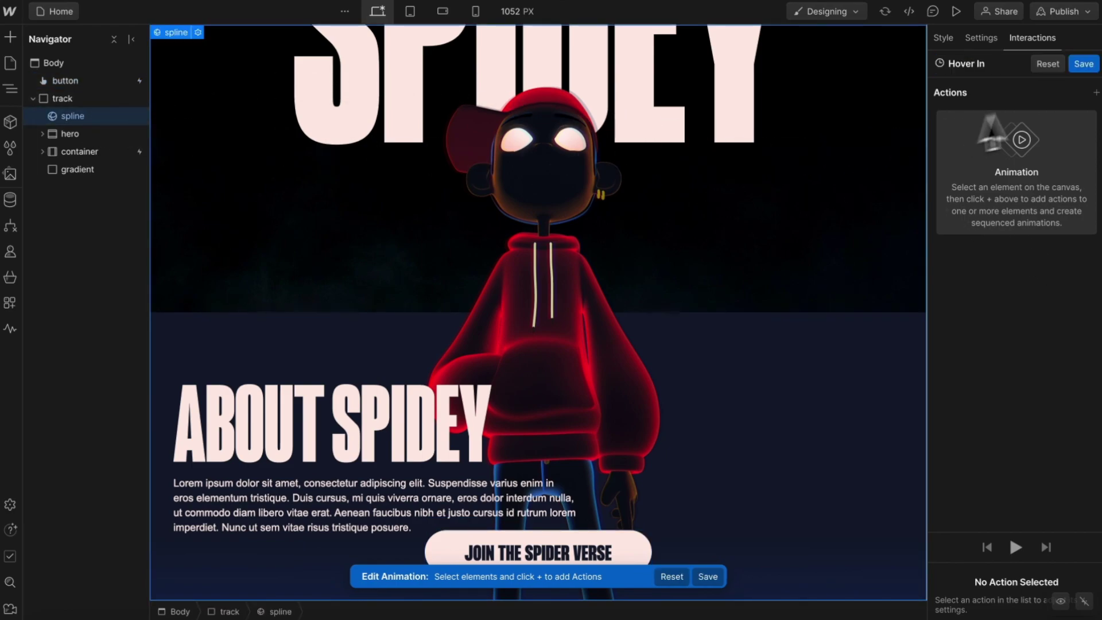
# Step: Add a Spline action turning the cap to Y rotation 3 over 0.8 s with Out Quart easing
pyautogui.click(1096, 93)
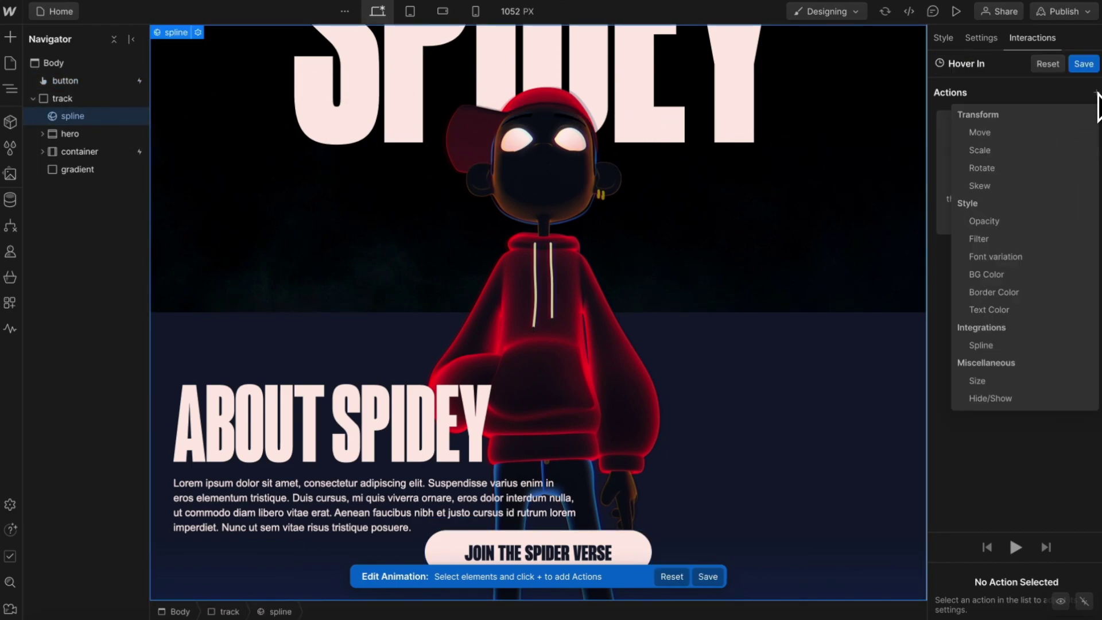
pyautogui.click(982, 344)
pyautogui.scroll(-3, 1004, 516)
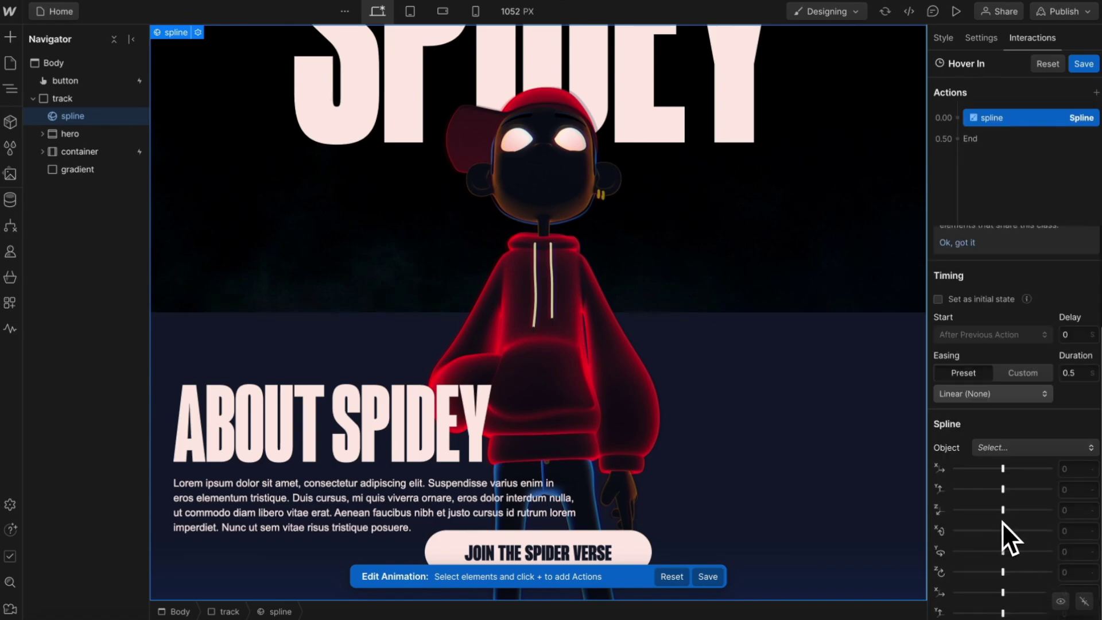
pyautogui.click(1010, 449)
pyautogui.click(1048, 81)
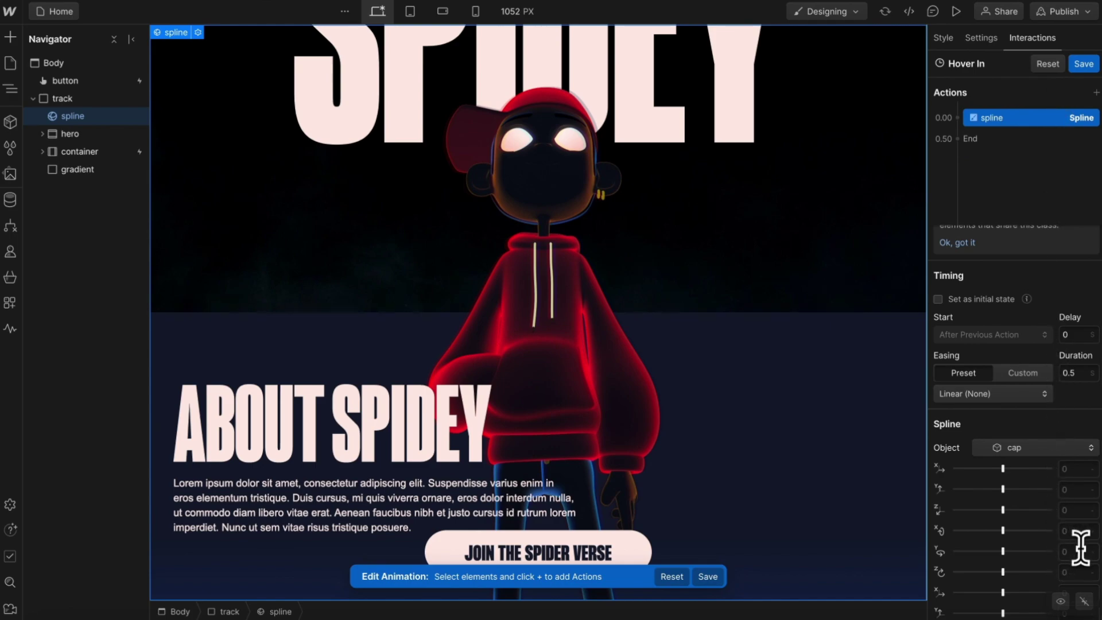
pyautogui.write('3')
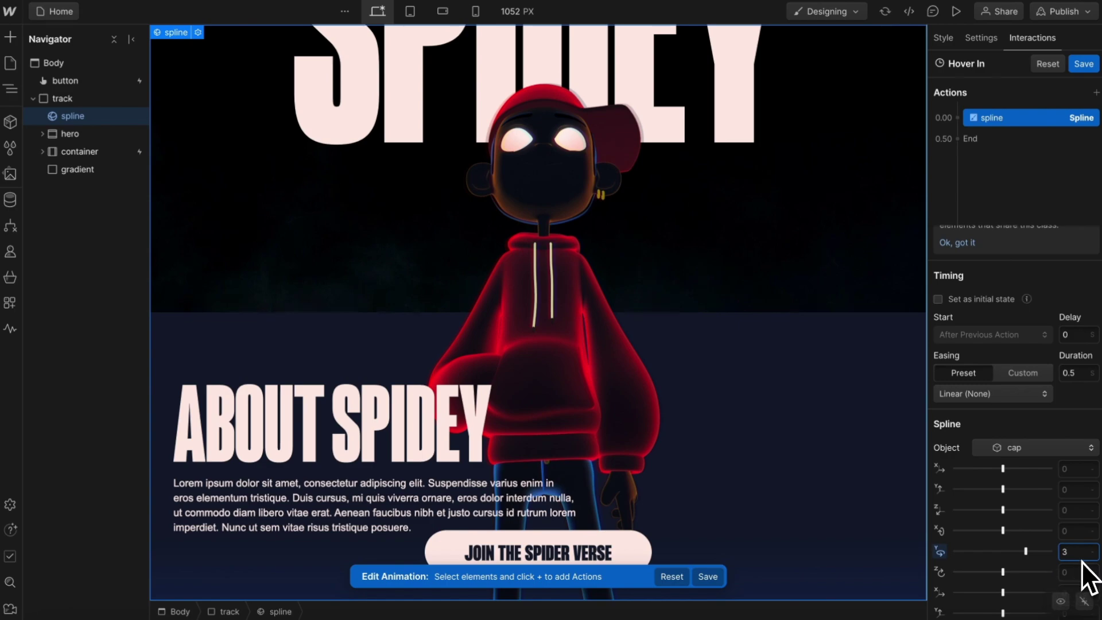
pyautogui.click(1071, 374)
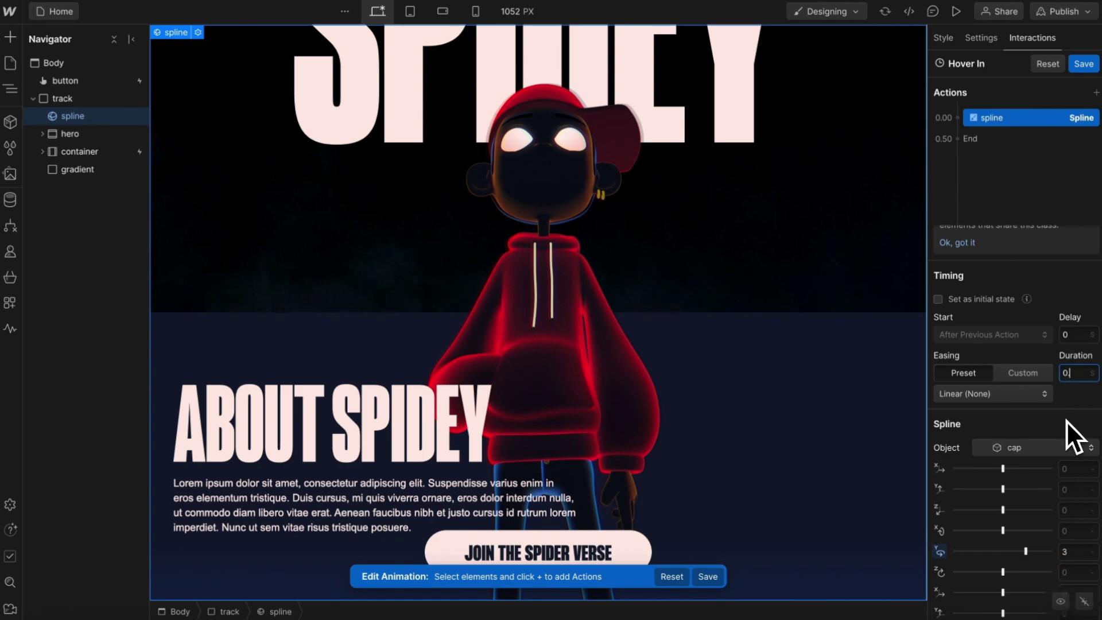
pyautogui.click(986, 397)
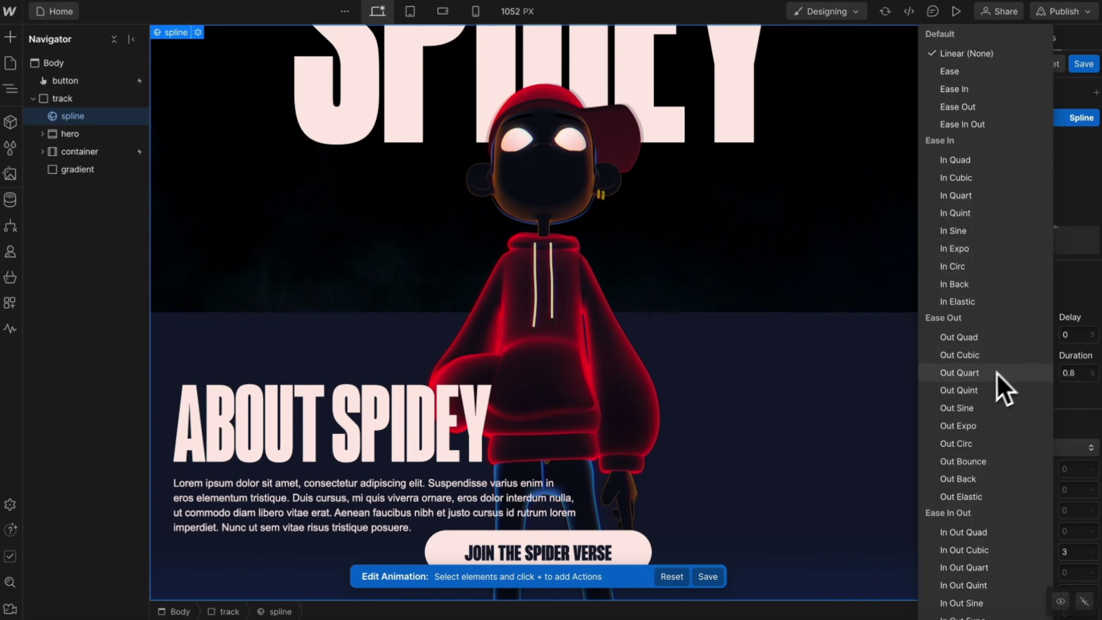
pyautogui.click(994, 389)
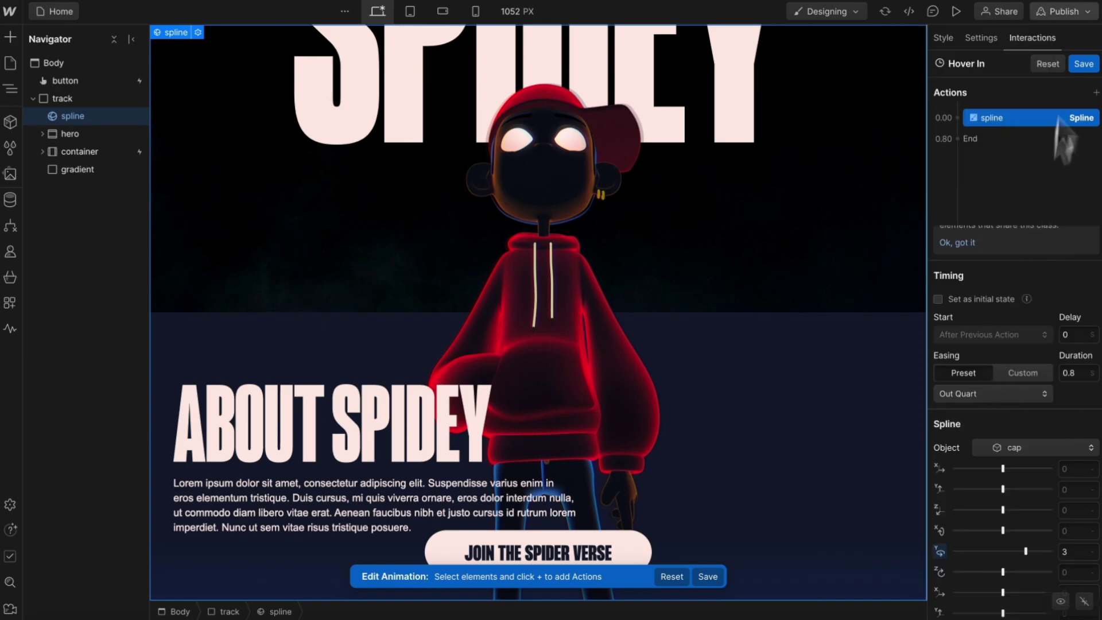
pyautogui.click(1084, 64)
# Step: Set On hover out to start a duplicate of the Hover In animation
pyautogui.click(1019, 355)
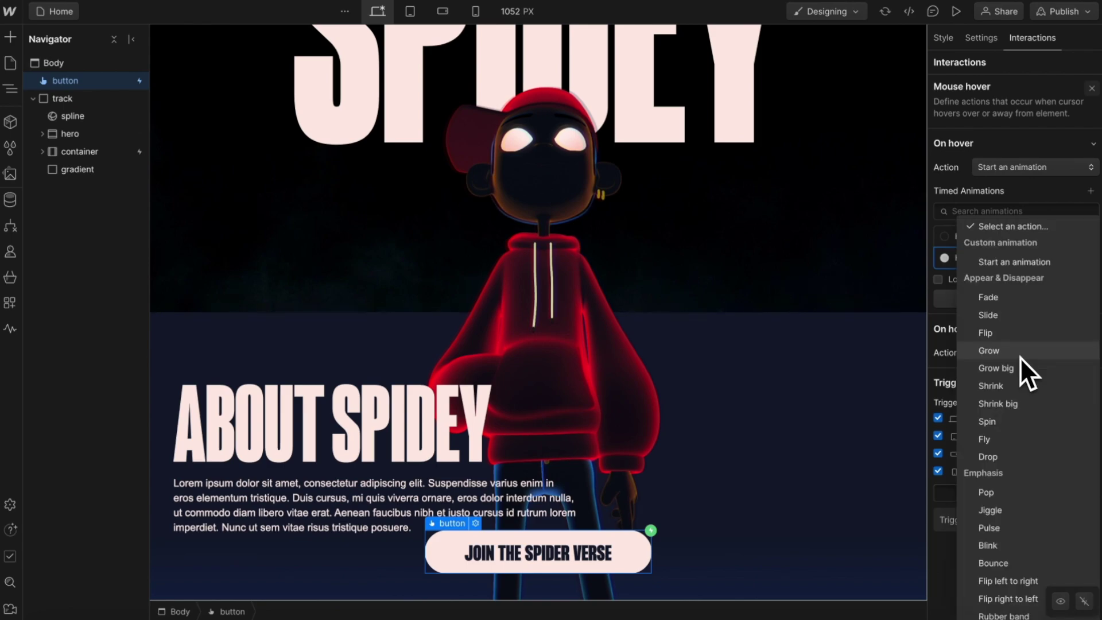
pyautogui.click(1041, 264)
pyautogui.scroll(-1, 1038, 383)
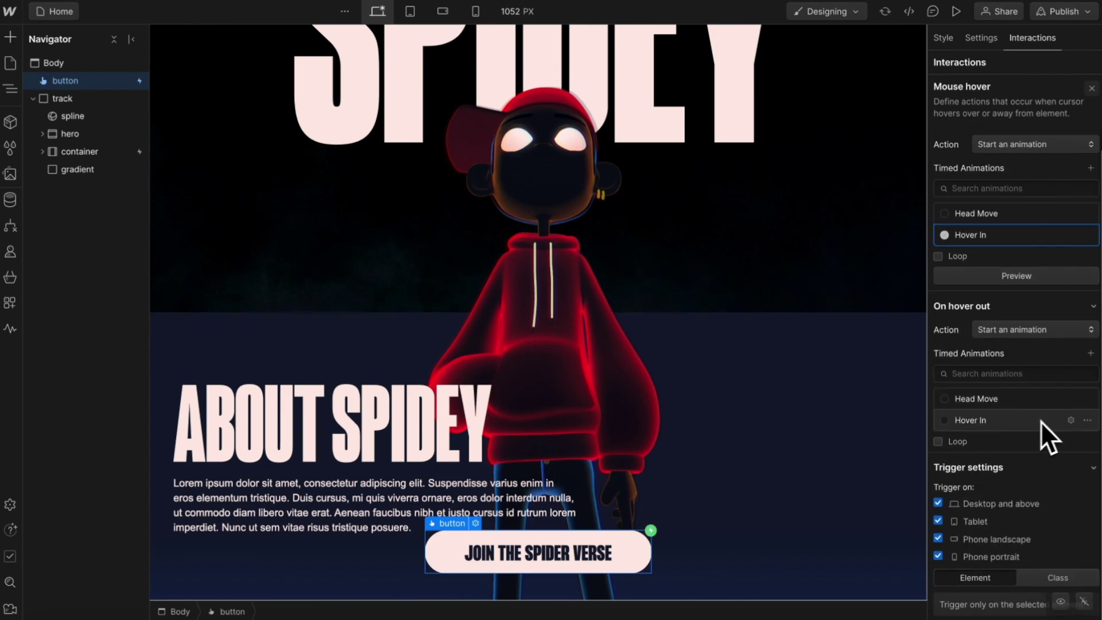
pyautogui.click(1085, 420)
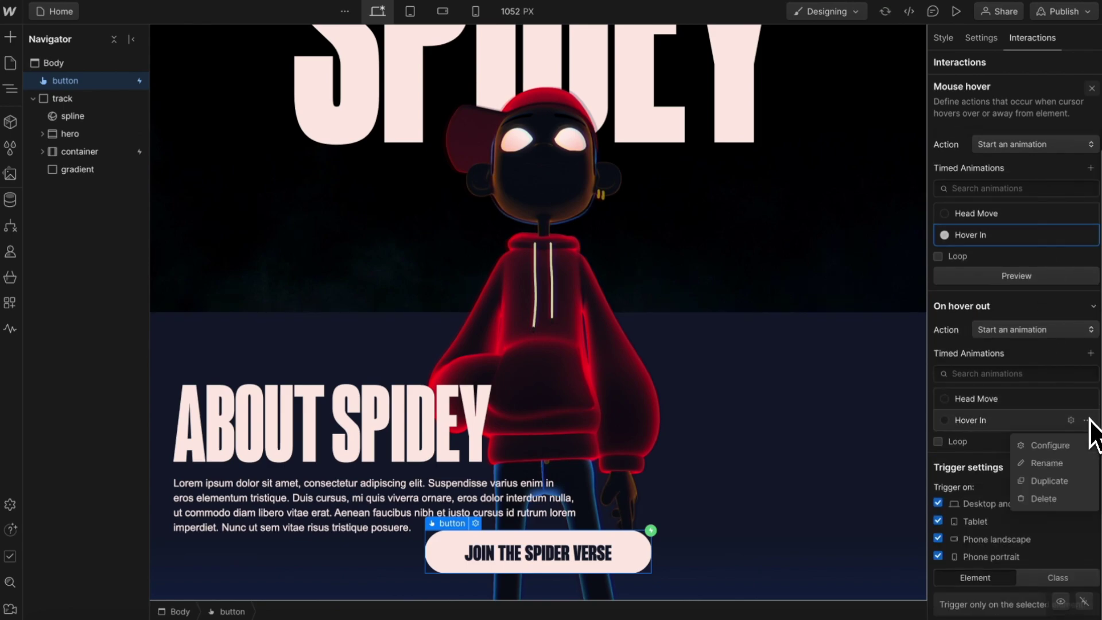
pyautogui.click(1046, 485)
pyautogui.click(979, 464)
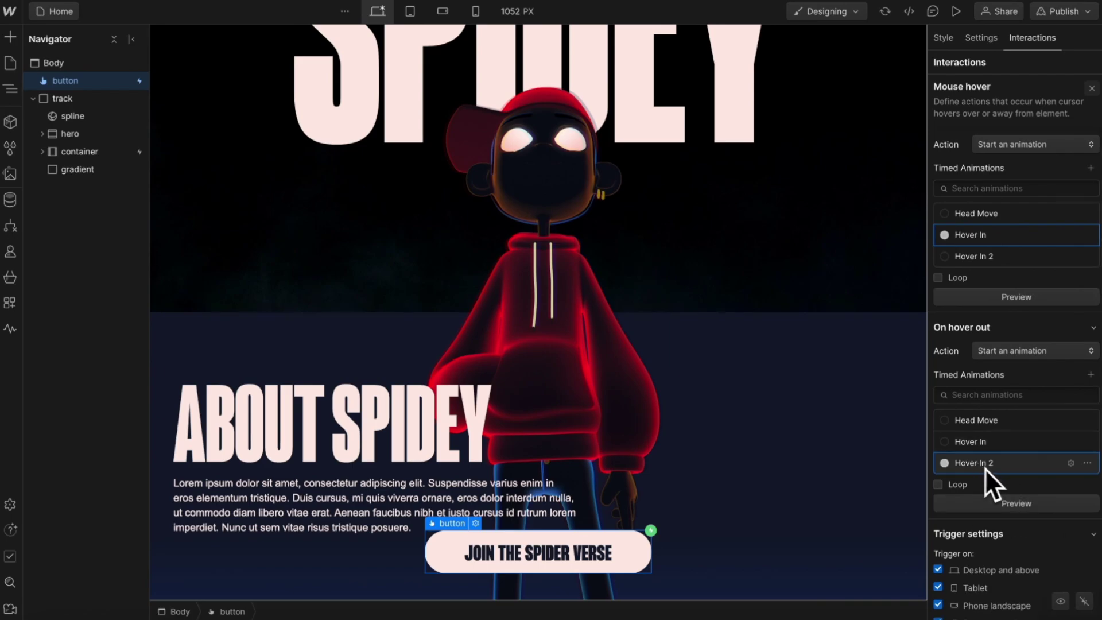
pyautogui.click(985, 466)
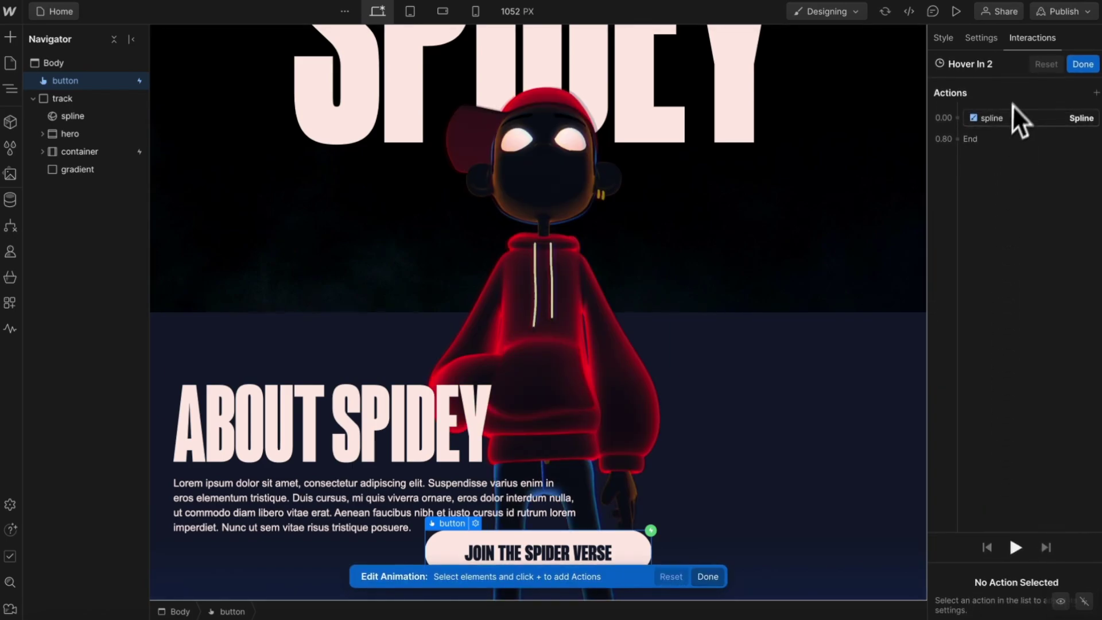
# Step: Rename the copy 'Hover Out', set the cap's Y rotation to 0, and save
pyautogui.click(975, 63)
pyautogui.press('BackSpace')
pyautogui.press('BackSpace')
pyautogui.press('BackSpace')
pyautogui.press('BackSpace')
pyautogui.write('Out')
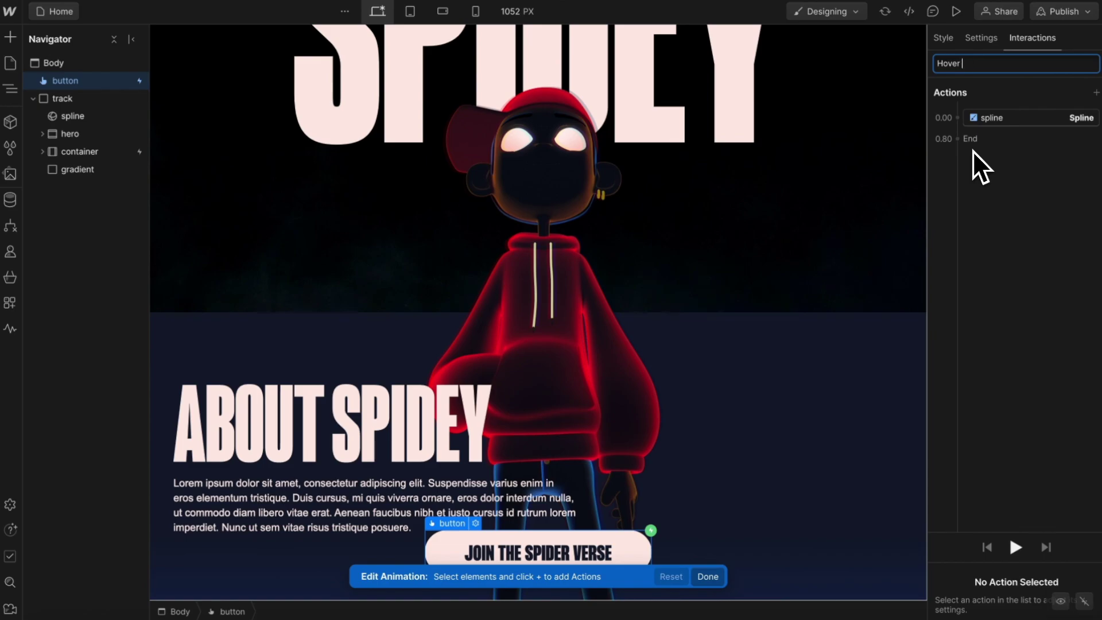
pyautogui.press('Return')
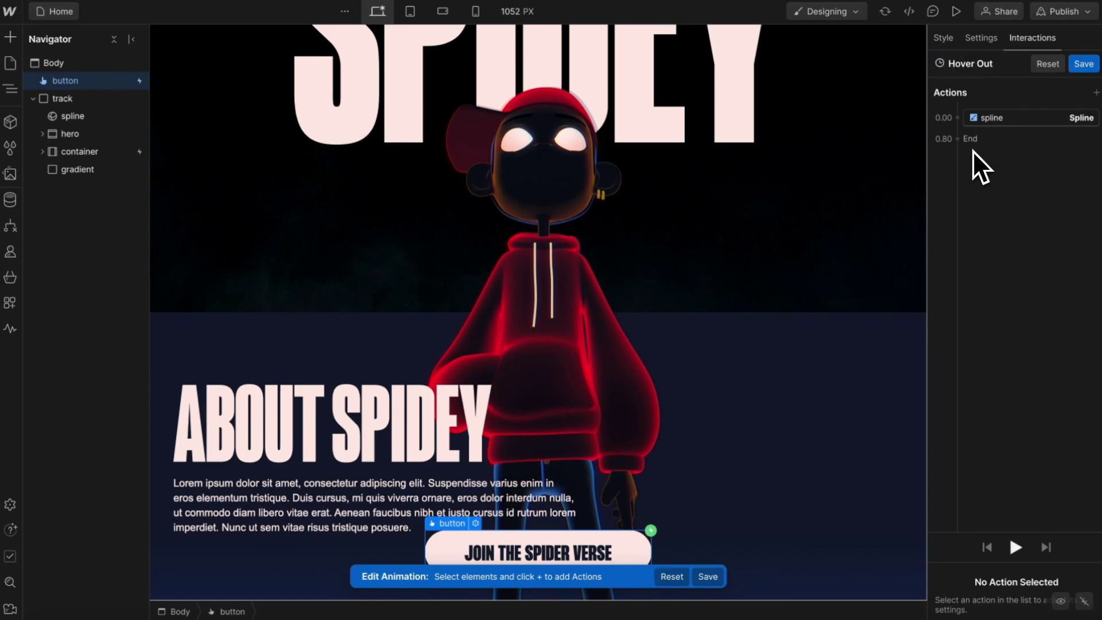
pyautogui.click(1008, 118)
pyautogui.scroll(-3, 1053, 401)
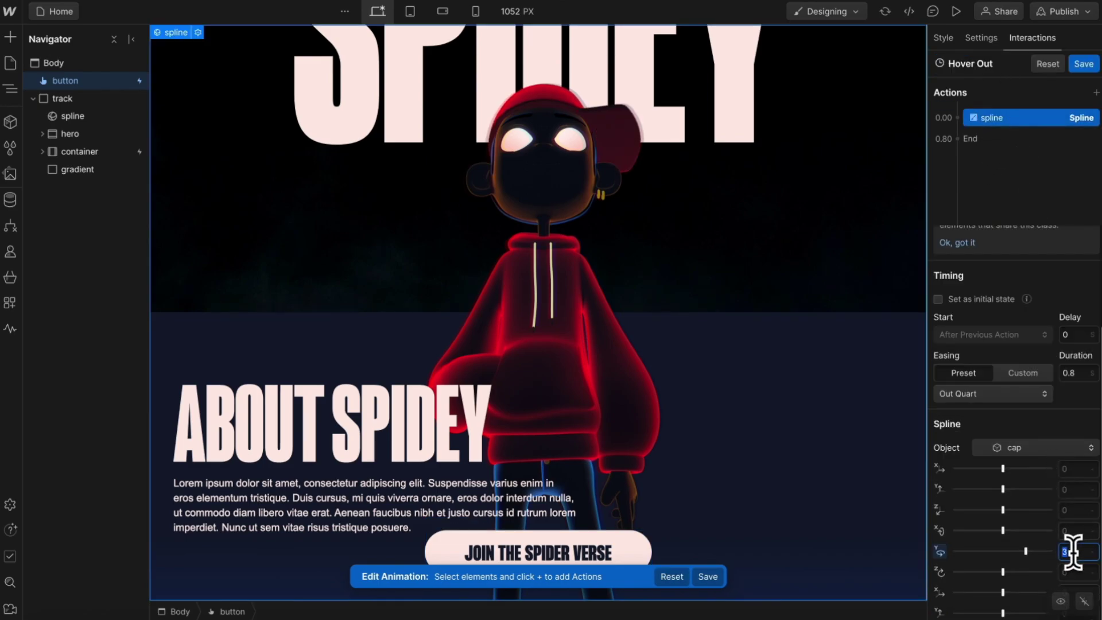
pyautogui.write('0')
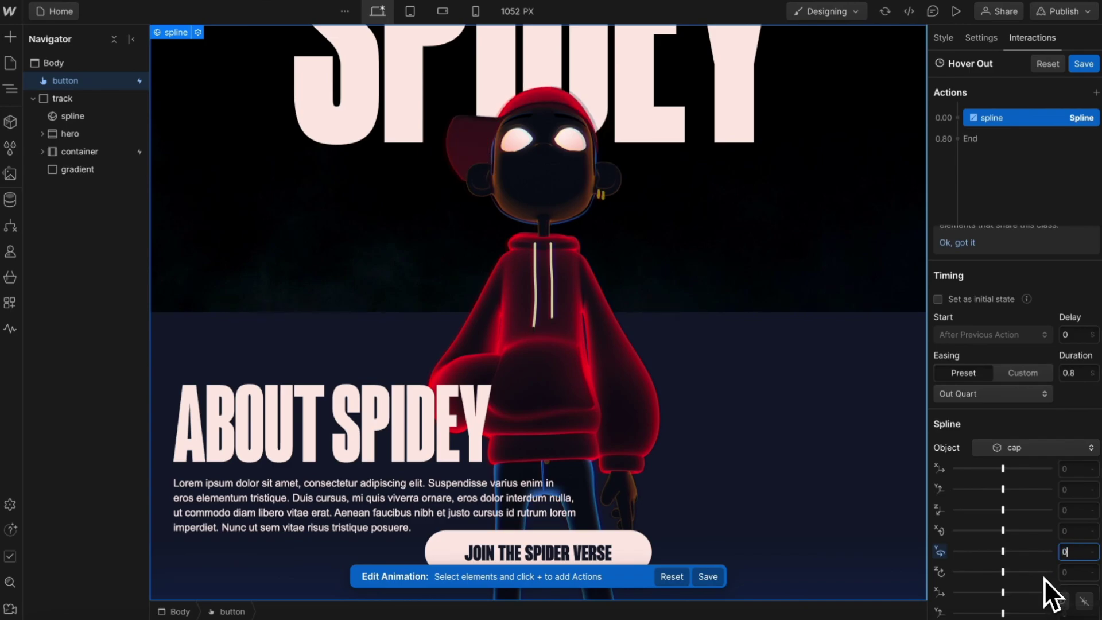
pyautogui.click(1084, 63)
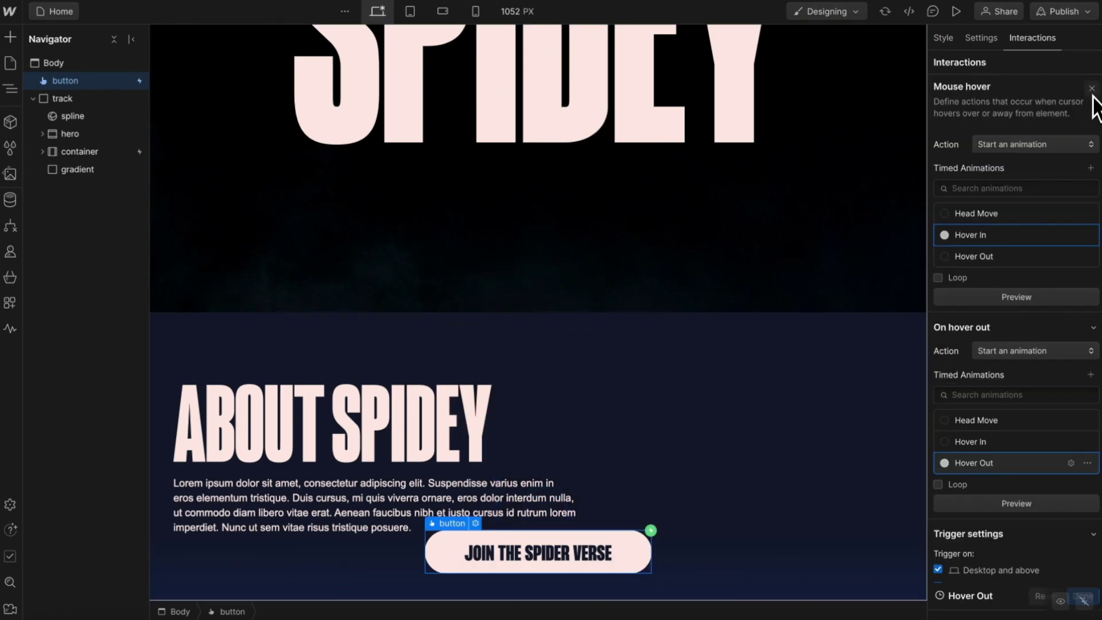
# Step: Preview the Spidey page and scroll up and down to watch the 3D character animate
pyautogui.click(1092, 89)
pyautogui.click(955, 12)
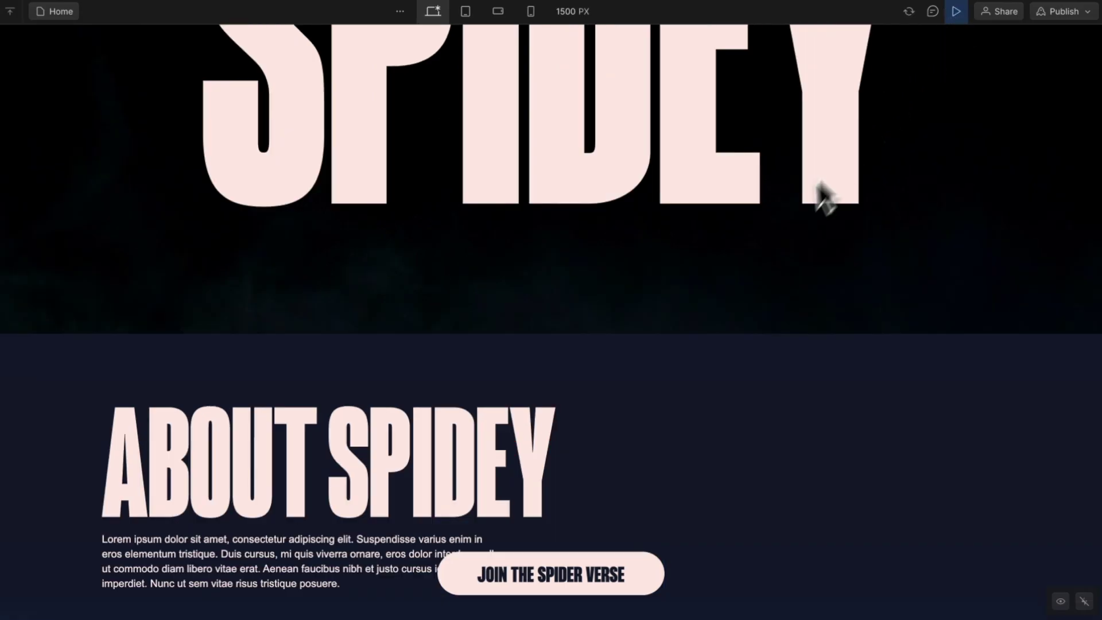
pyautogui.scroll(5, 781, 222)
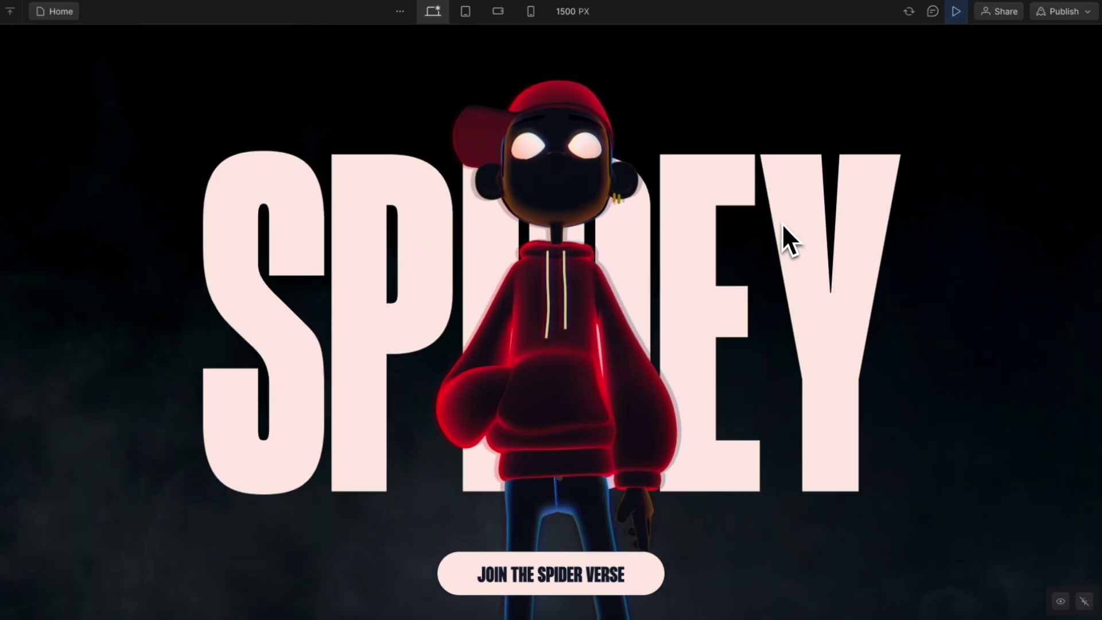
pyautogui.scroll(-6, 781, 222)
pyautogui.scroll(-8, 782, 223)
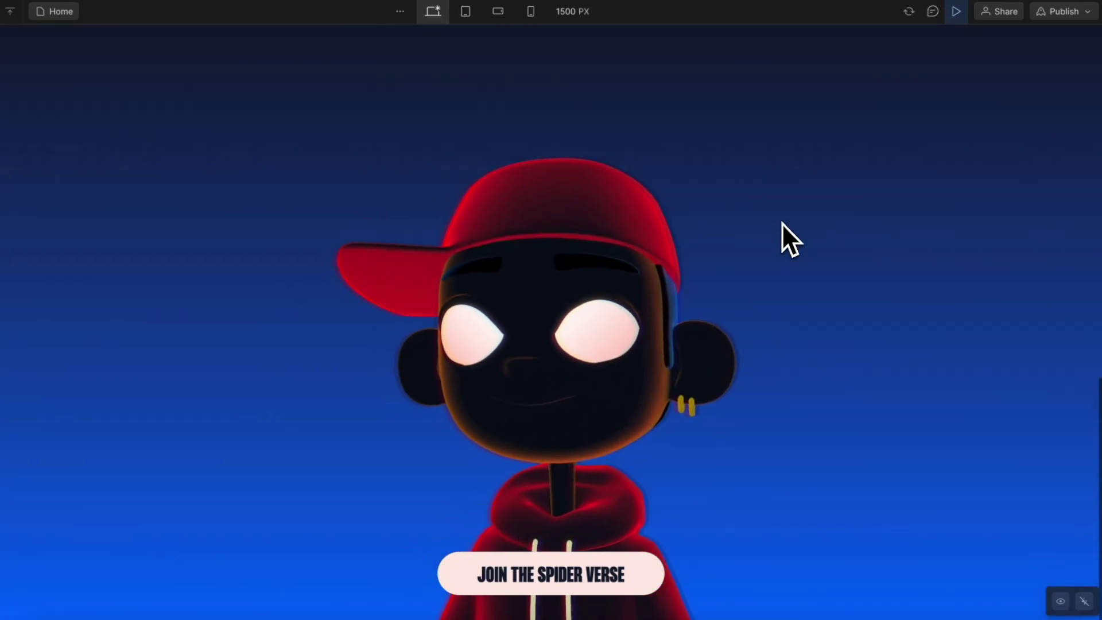
pyautogui.scroll(4, 781, 225)
pyautogui.scroll(-3, 782, 225)
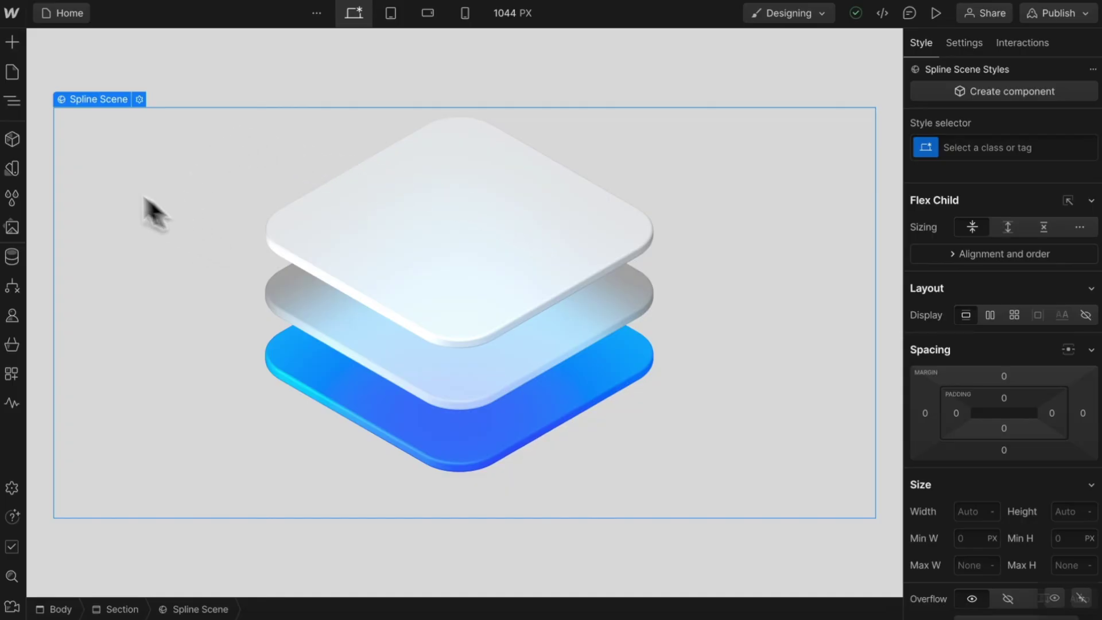
# Step: In the Variables panel, link the dark-mode btn-solid-text value to the brand colour variable
pyautogui.click(13, 167)
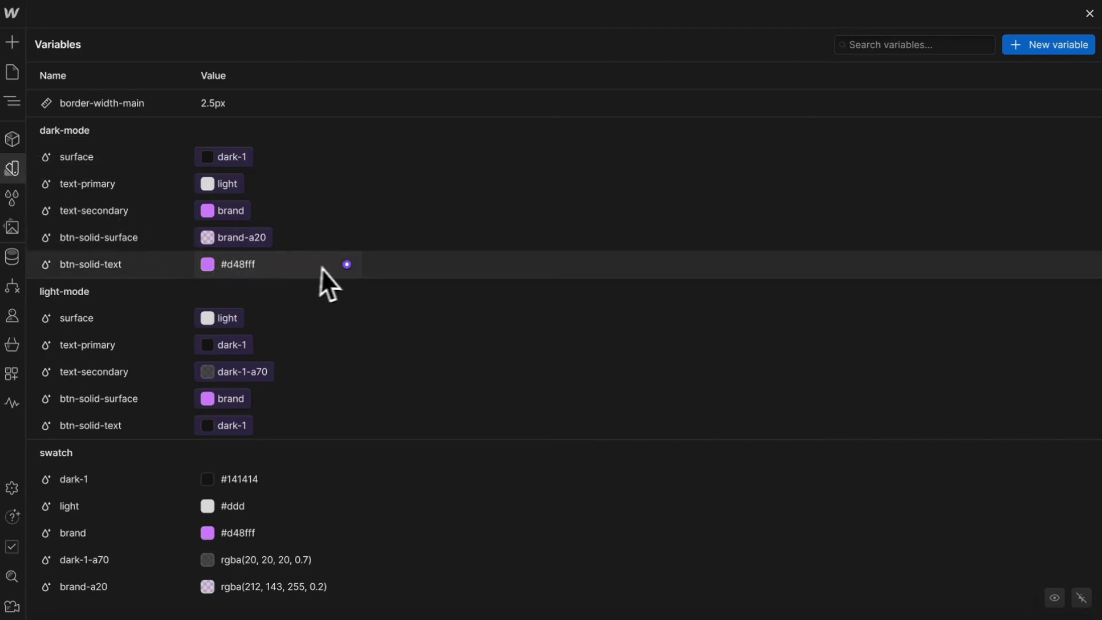
pyautogui.click(347, 265)
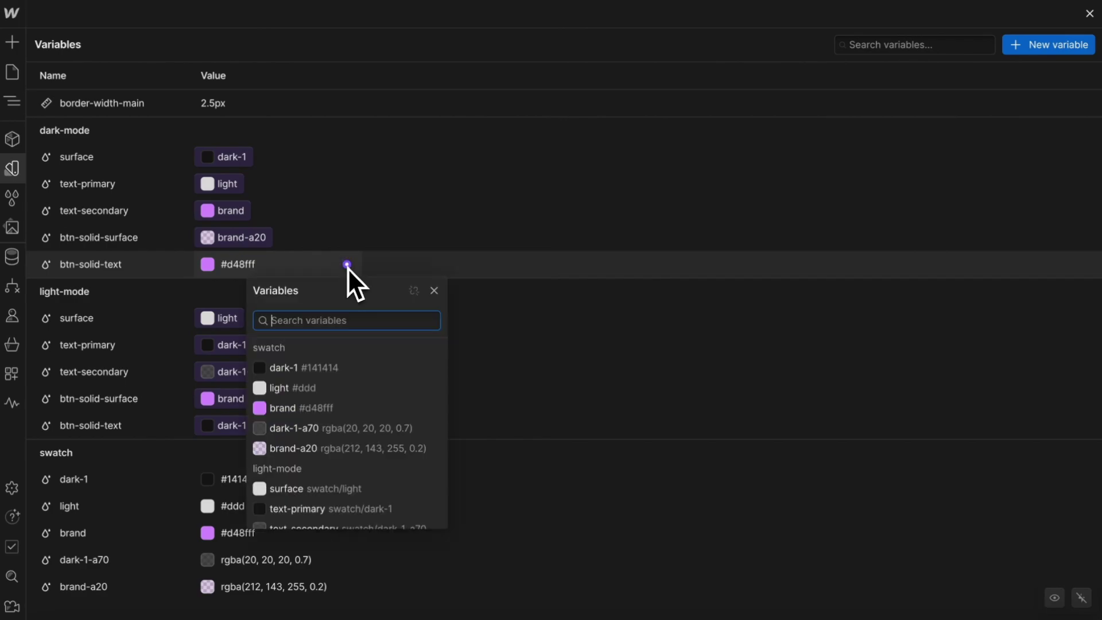
pyautogui.click(310, 408)
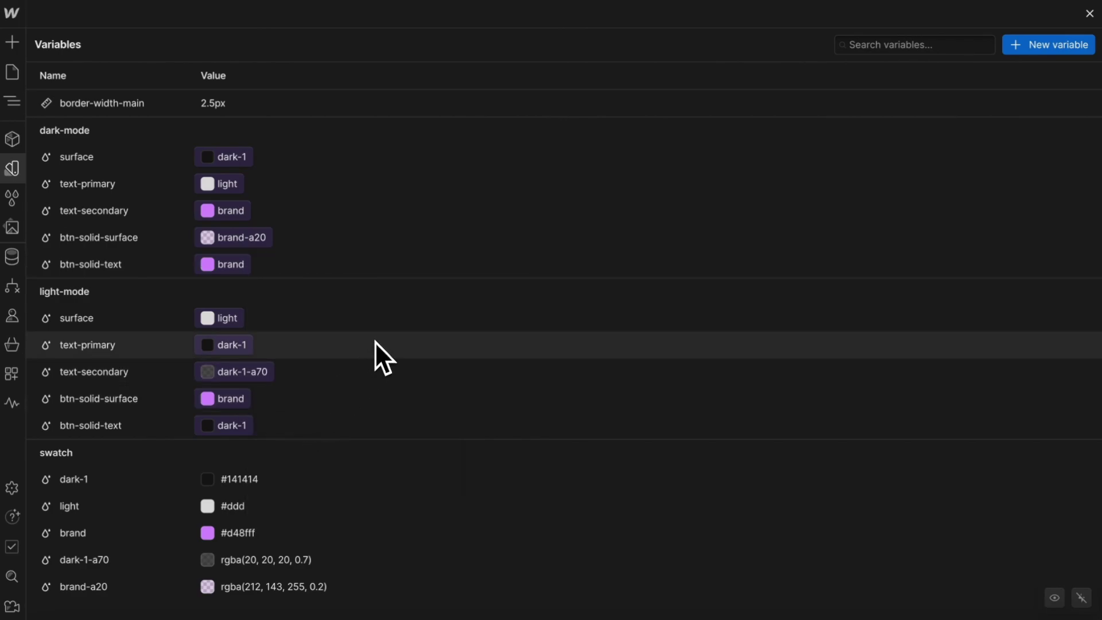